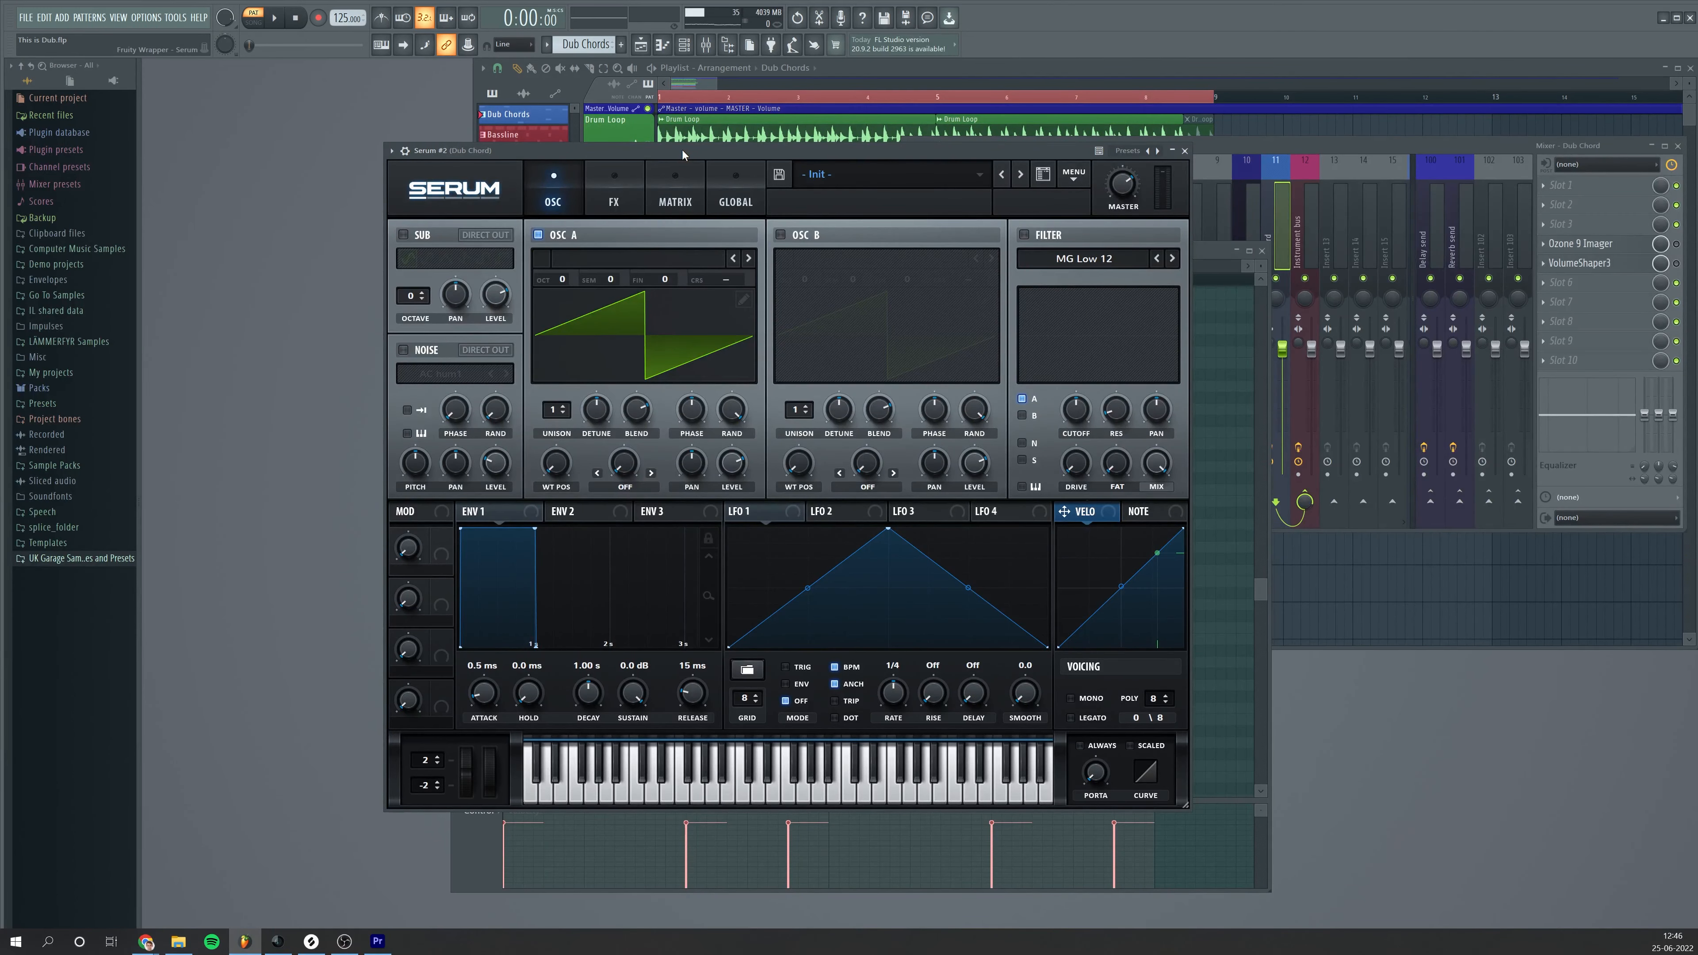
Play back the dub chord pattern in the piano roll with the Init preset, and return to the synth window
left_click_drag(682, 150, 672, 148)
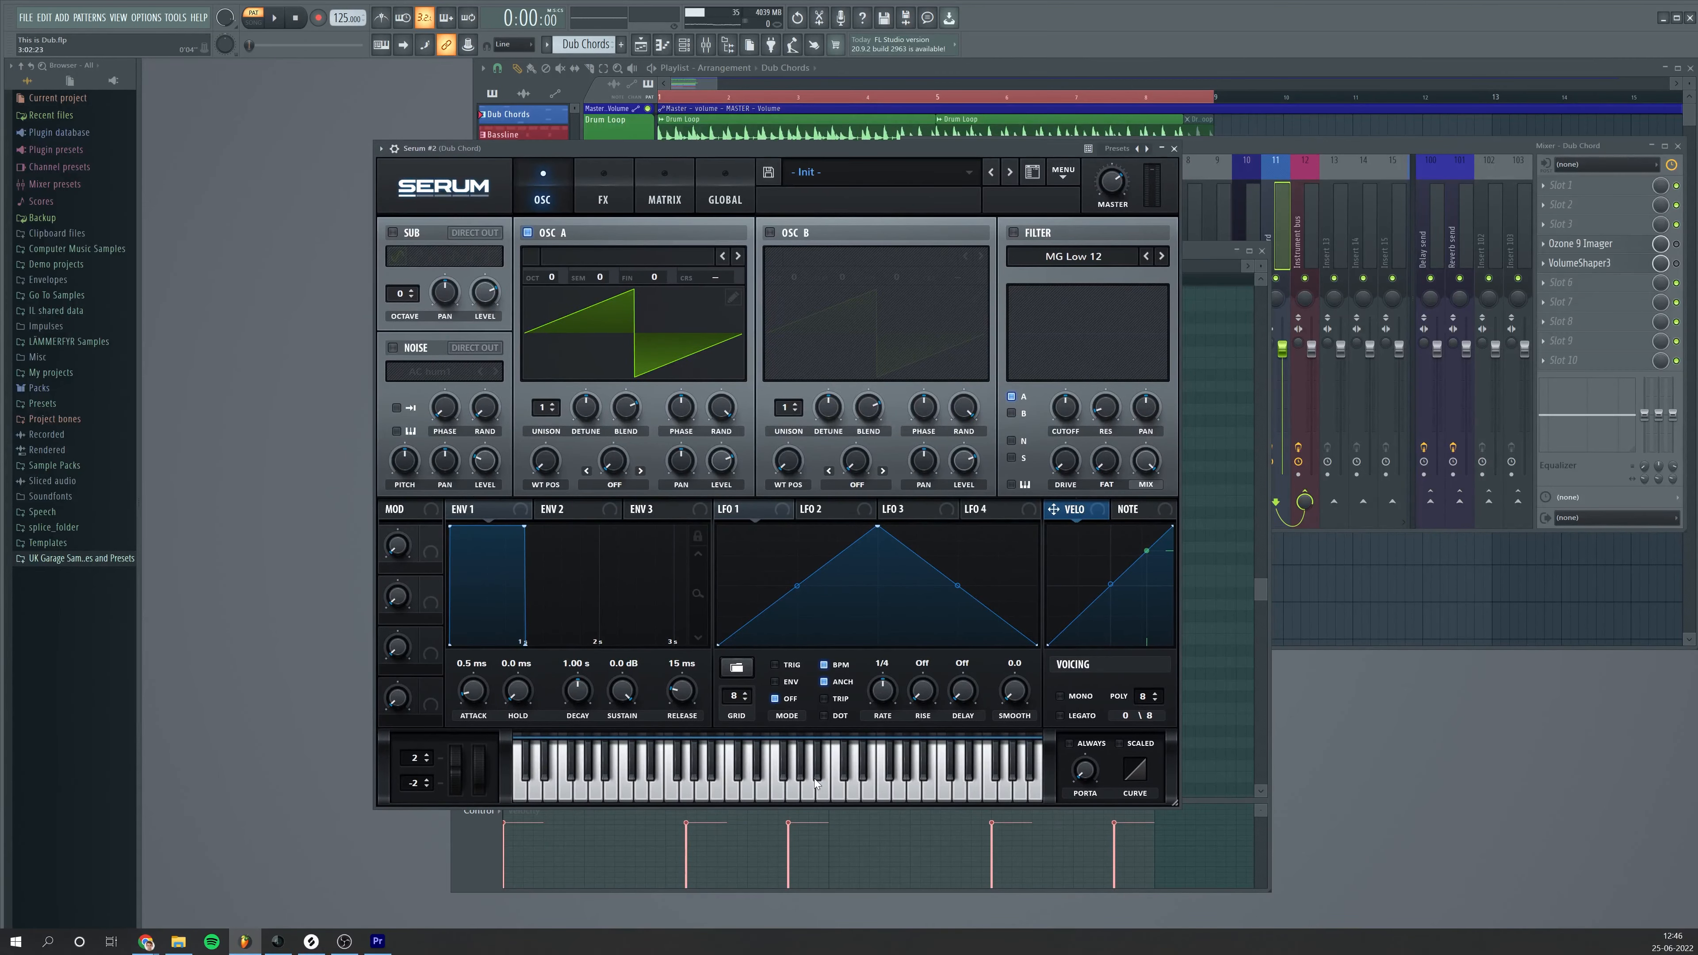
left_click(796, 793)
left_click(1196, 508)
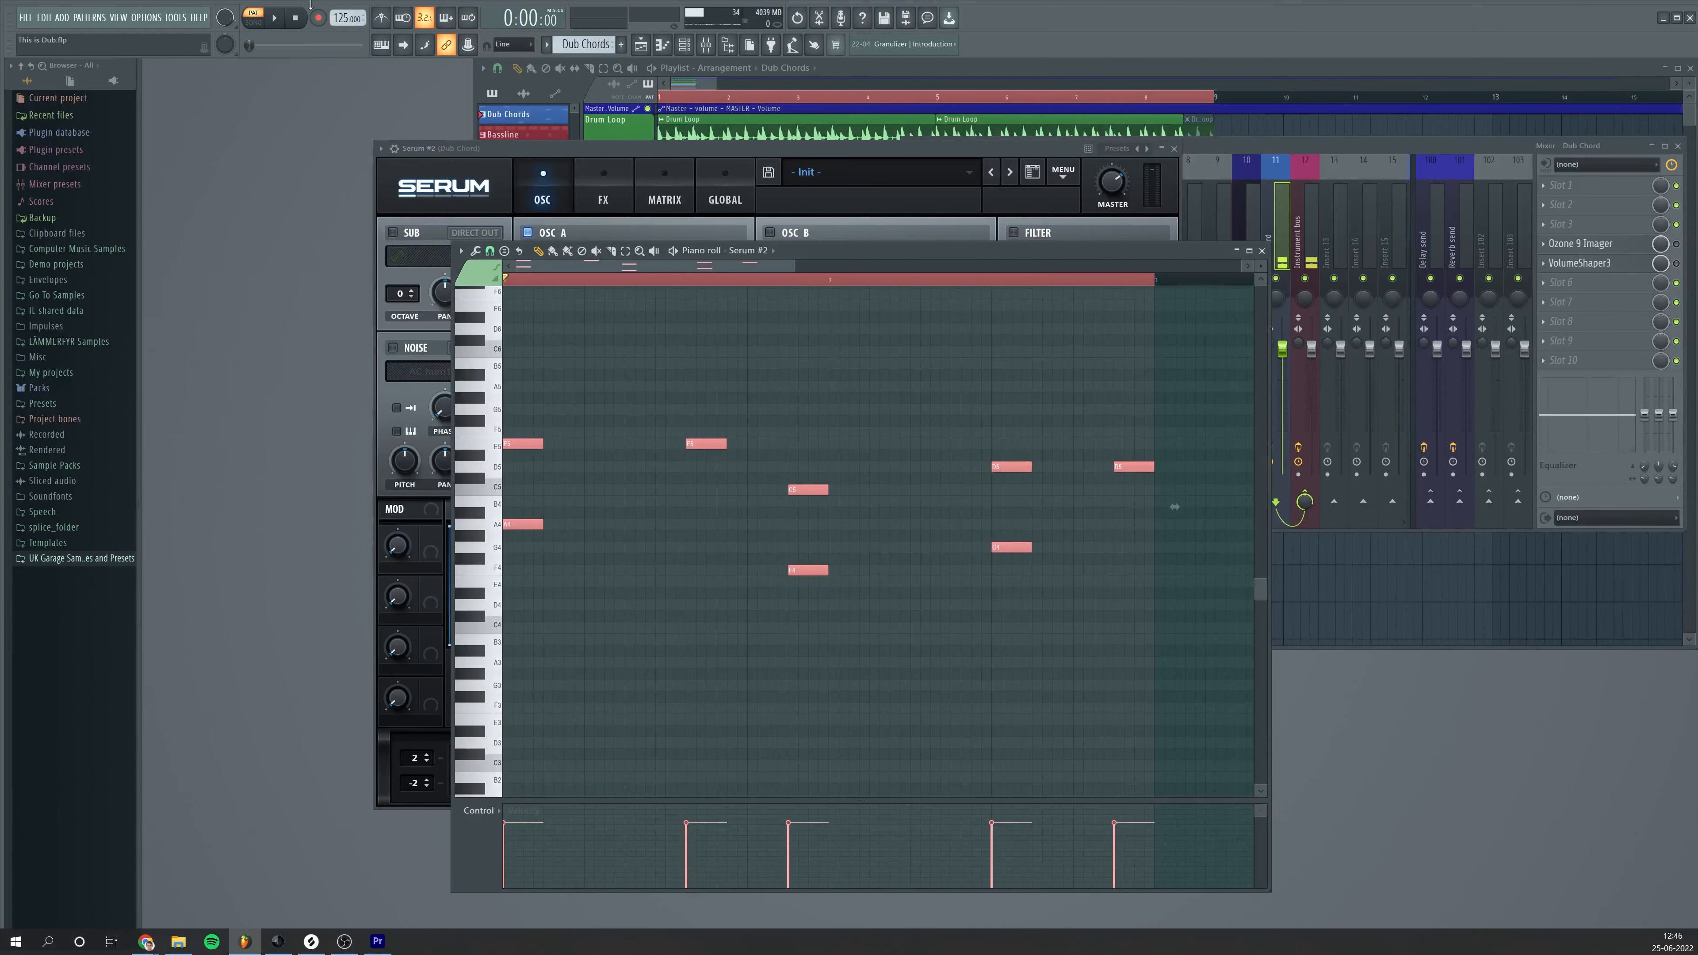
left_click(274, 18)
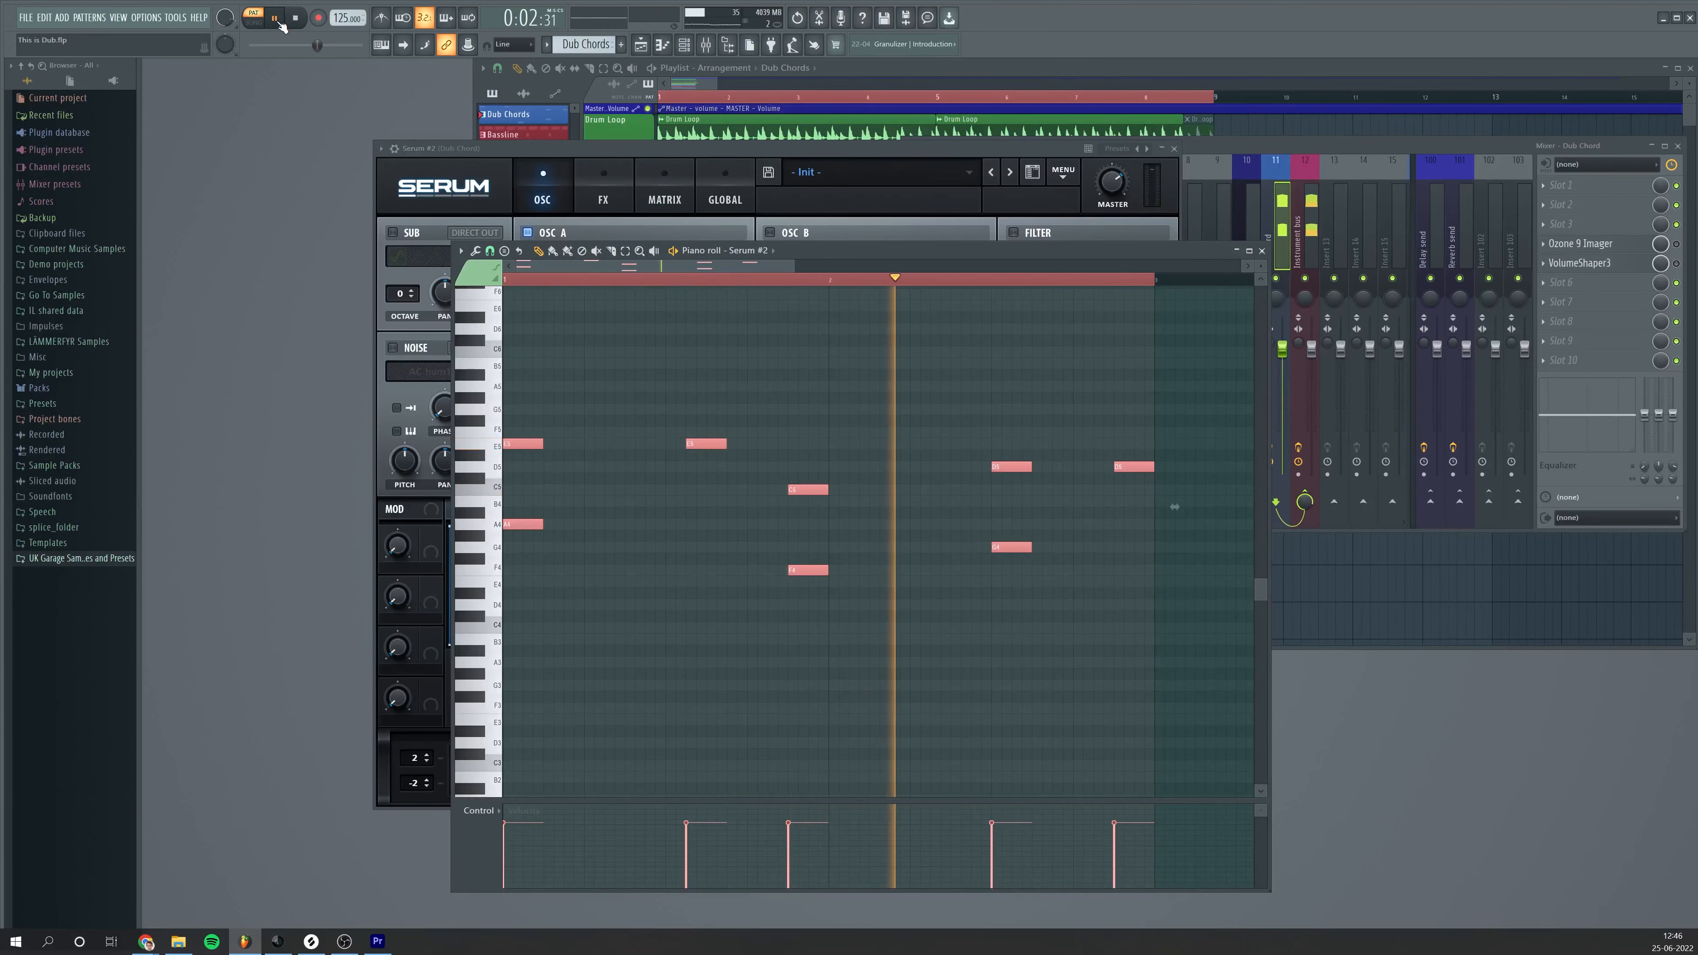
left_click(305, 21)
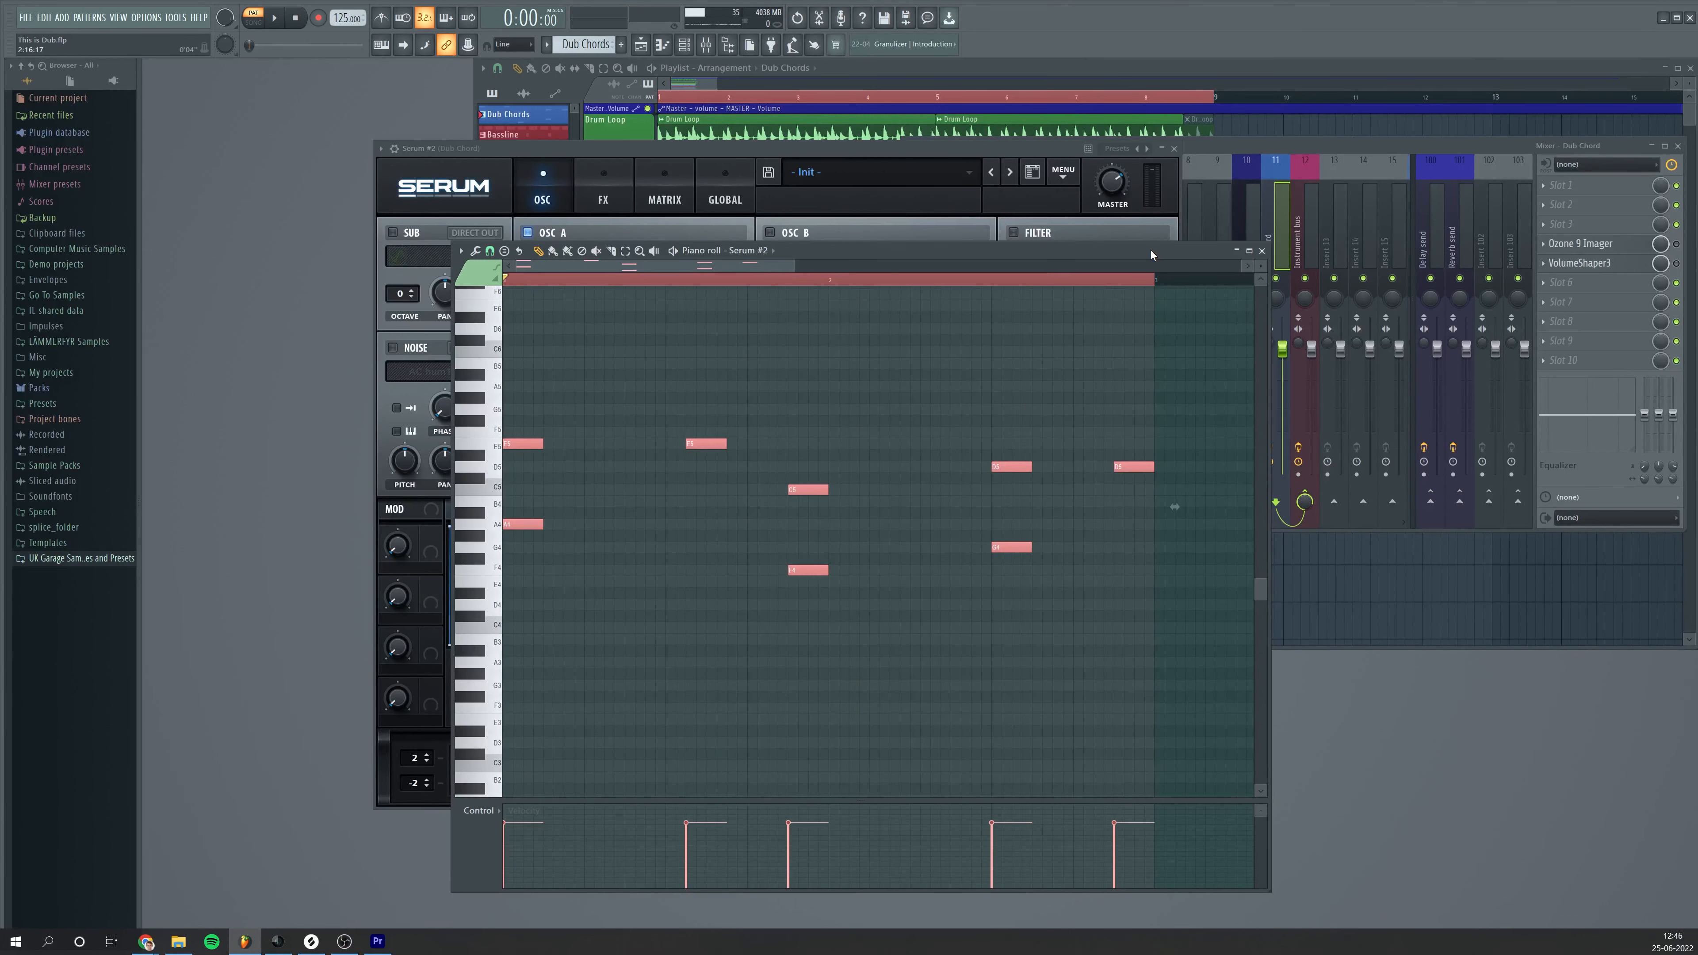
left_click(858, 150)
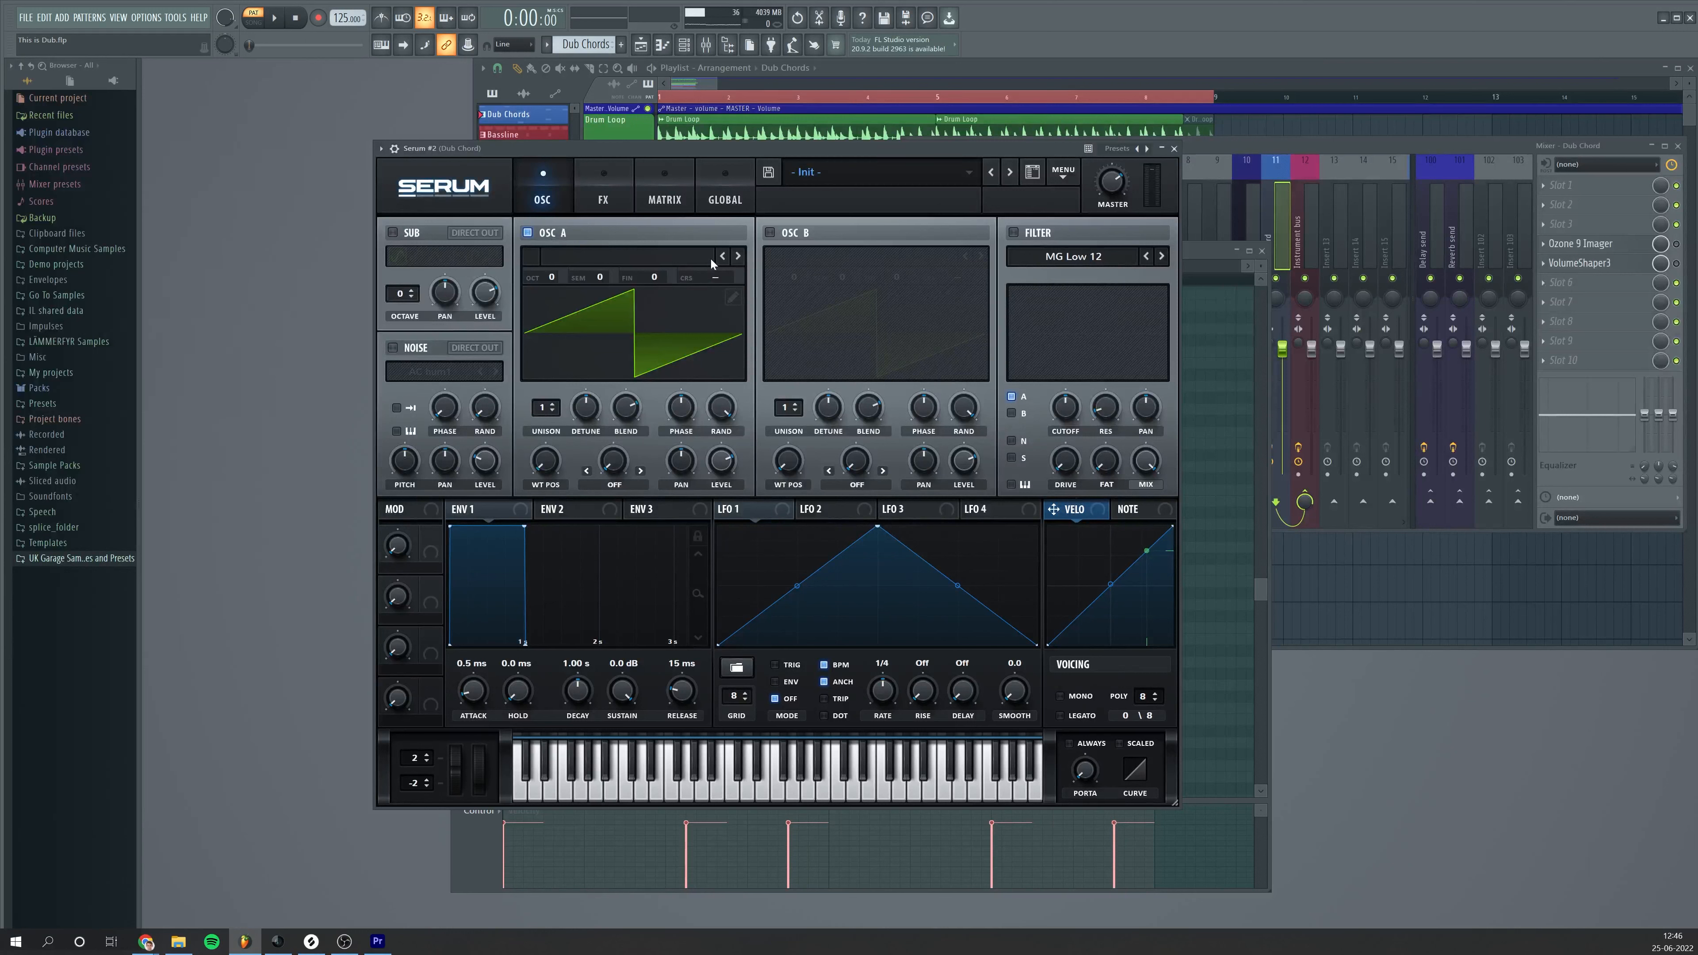
Load the Acid wavetable in oscillator A, set its octave to -1 and unison to 3, and lower the detune
left_click(738, 257)
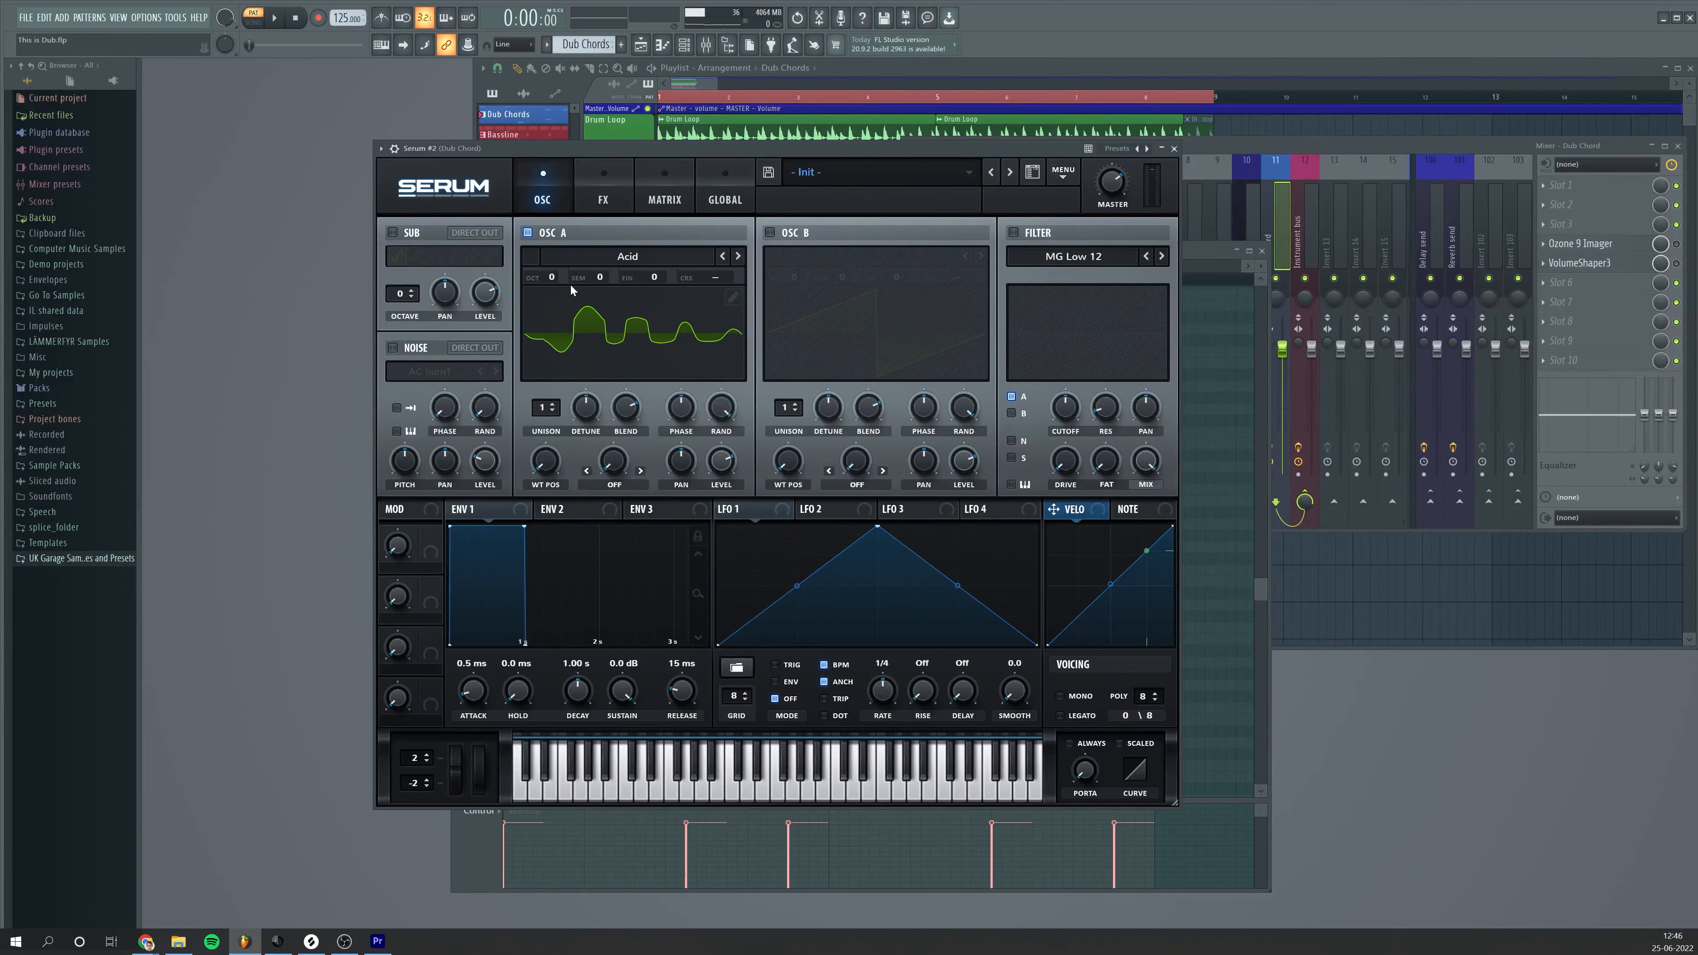
left_click_drag(551, 279, 573, 306)
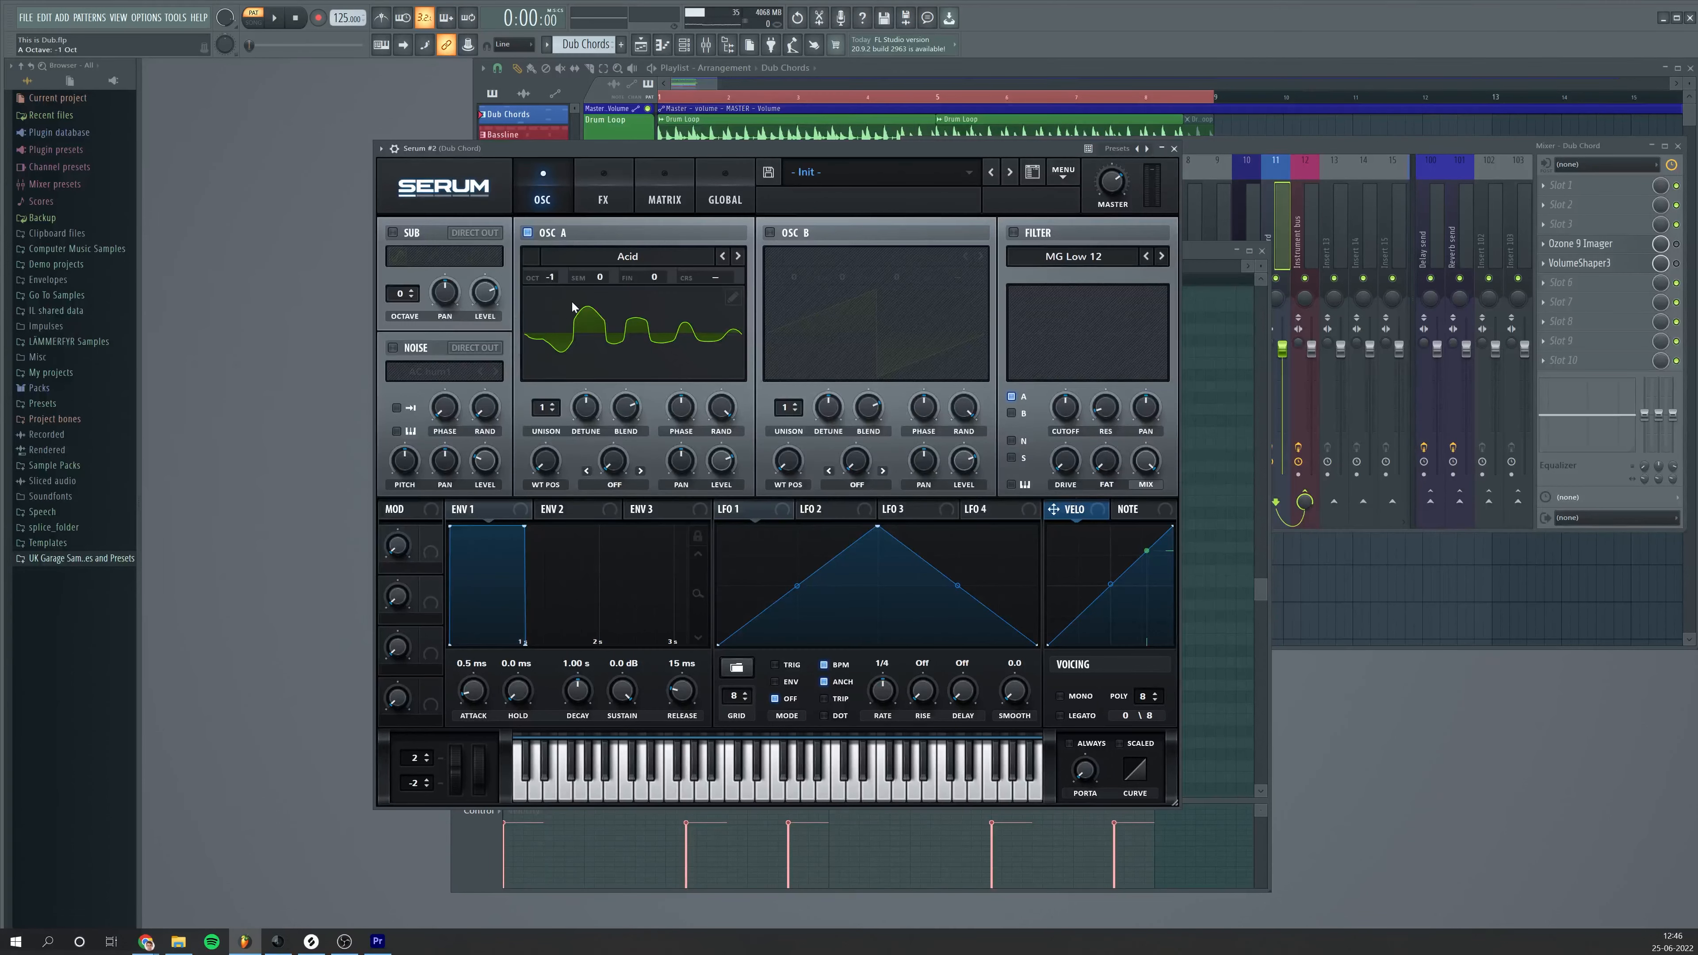
left_click(552, 404)
left_click(552, 403)
left_click_drag(585, 408, 666, 443)
Enable oscillator B with the Basic Mg wavetable, transposed +7 semitones, with 4 unison voices
left_click(771, 233)
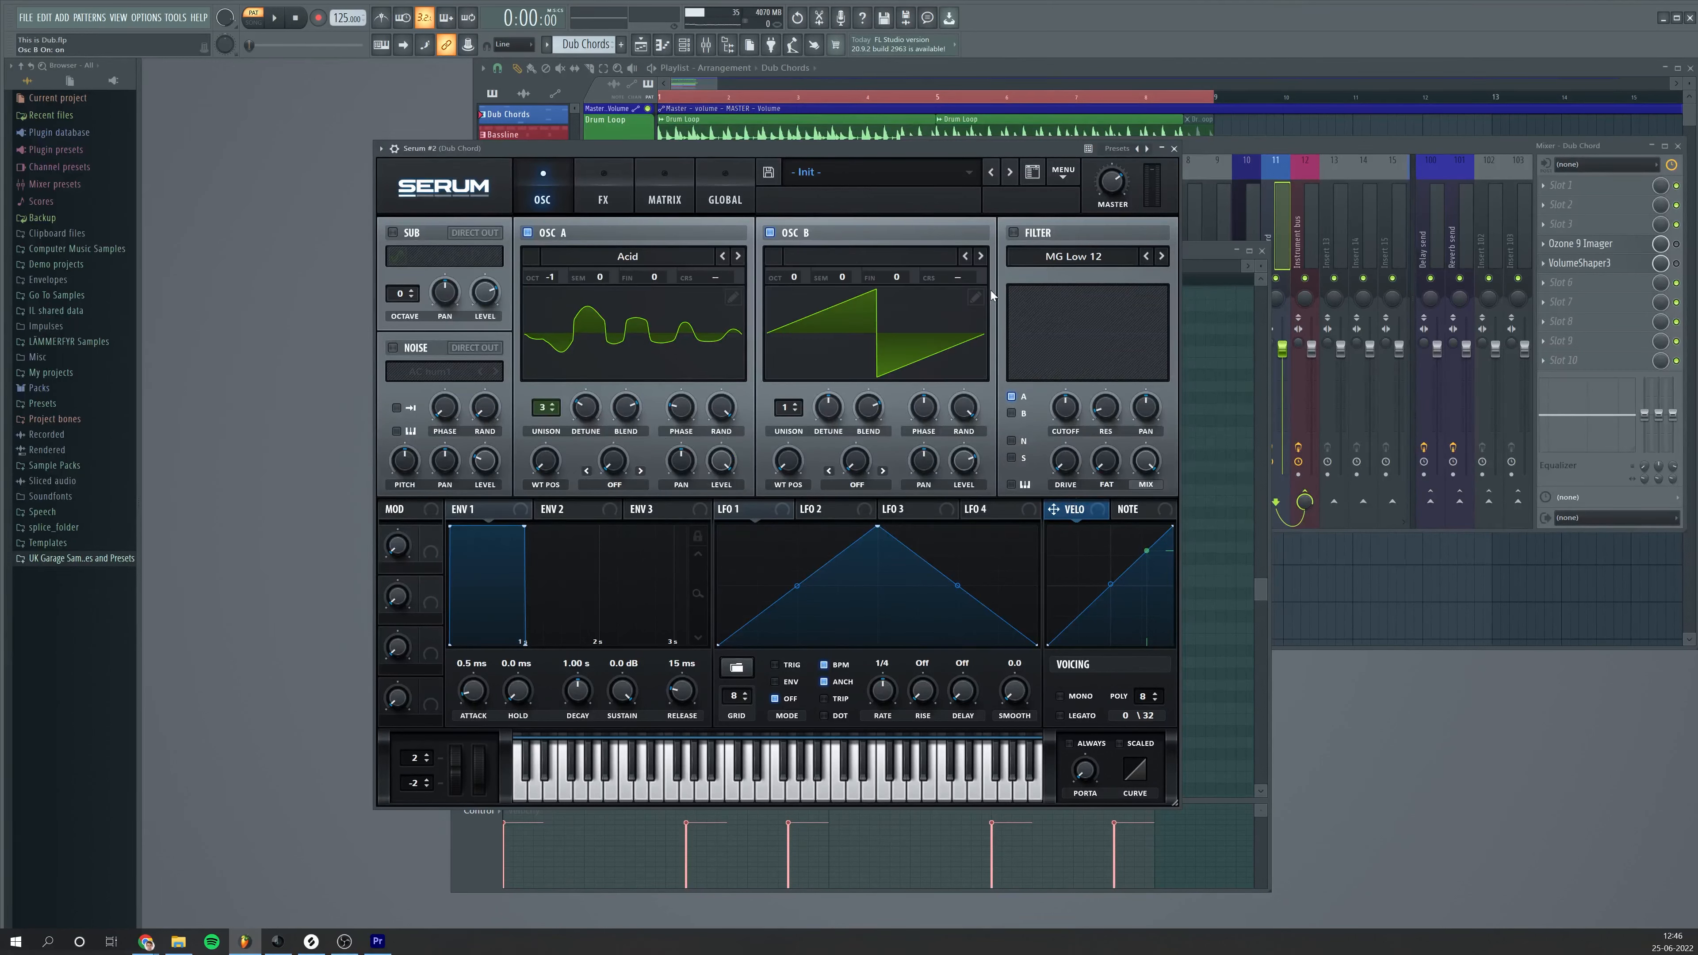
left_click(920, 256)
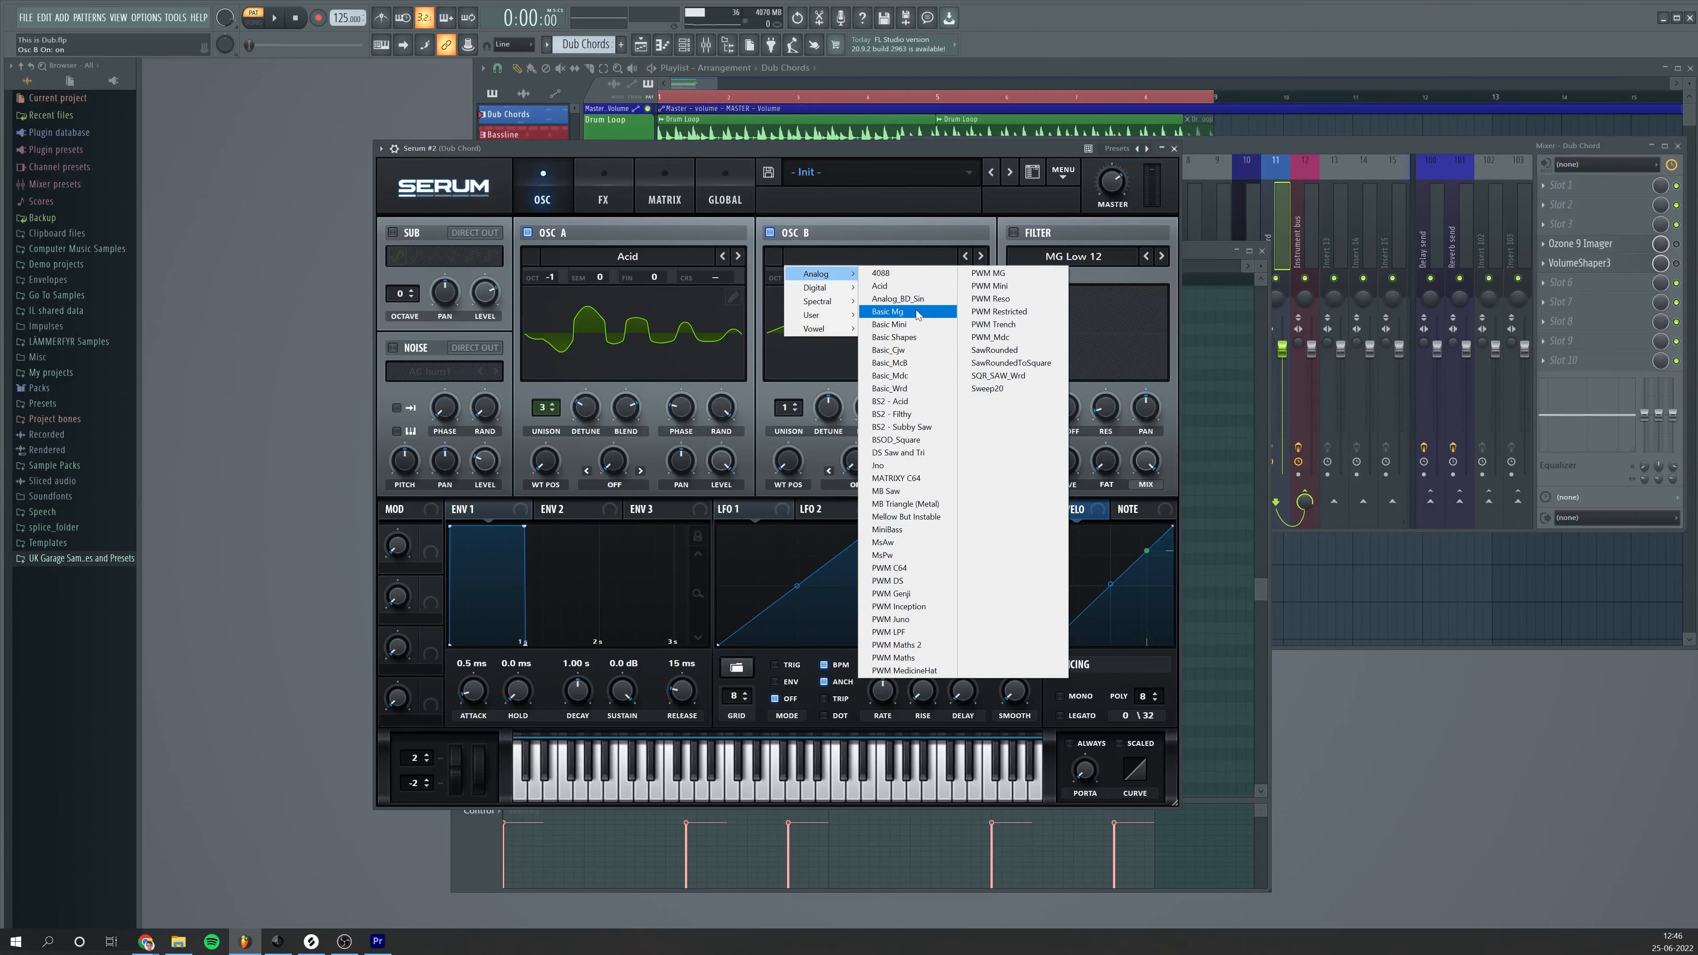
left_click(918, 312)
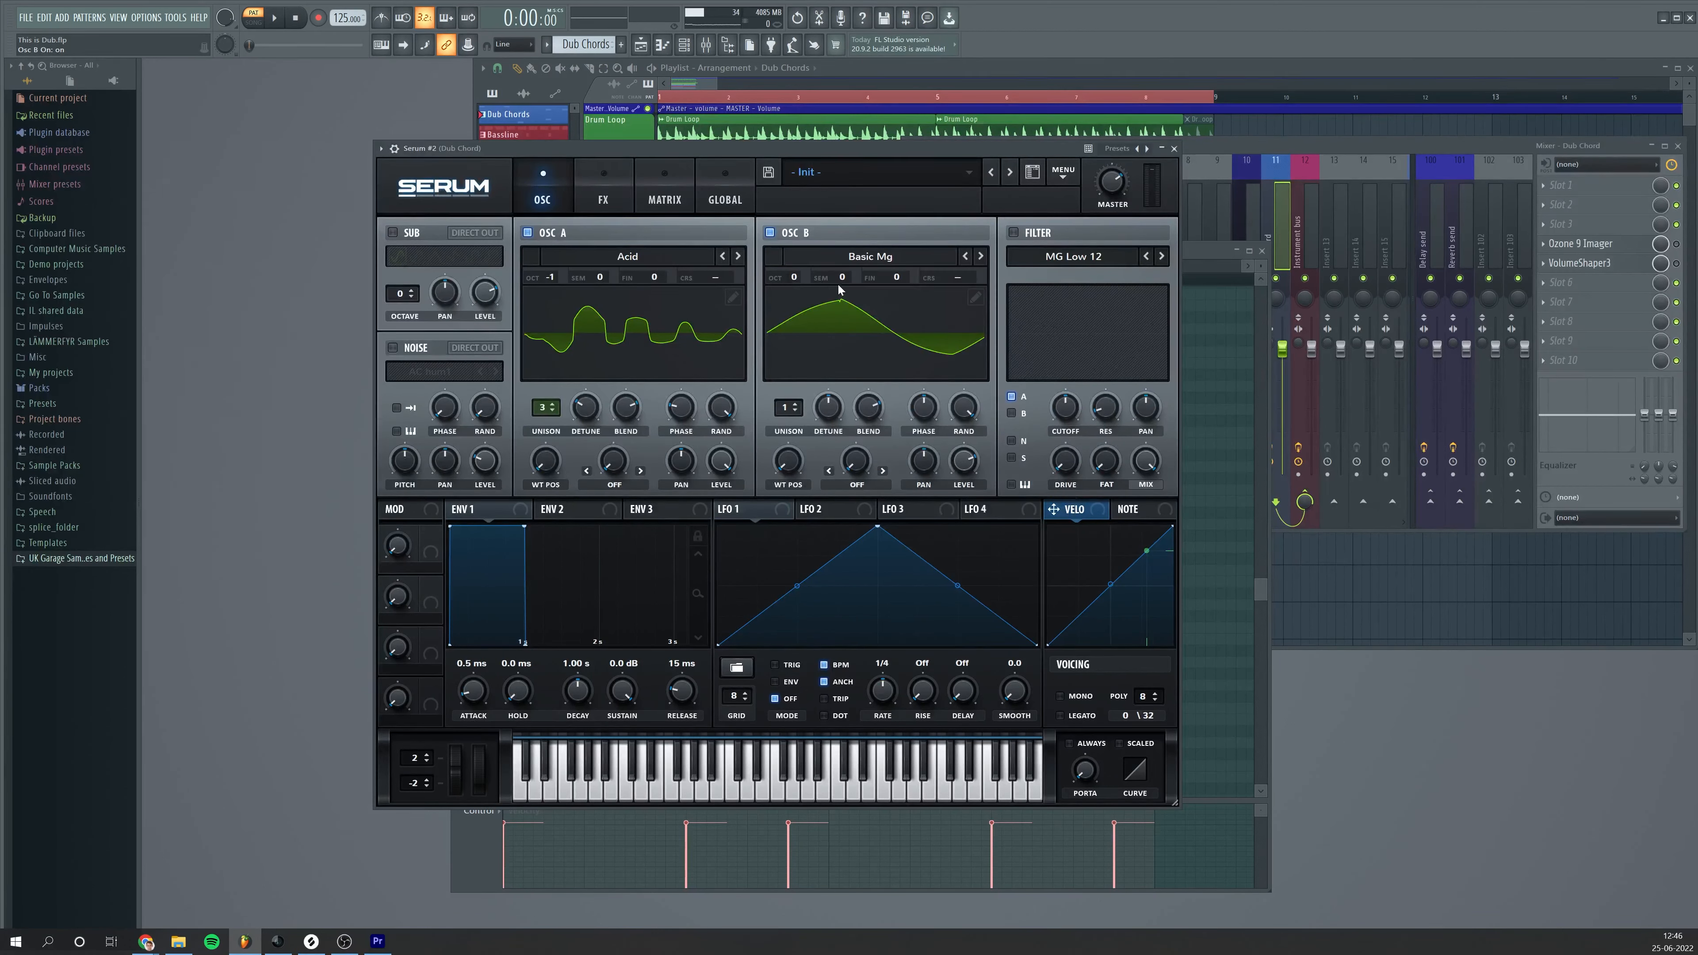
left_click_drag(845, 276, 850, 219)
left_click(796, 404)
left_click(796, 404)
left_click(796, 404)
Preview the chords, lower oscillator B's unison detune and adjust its phase
left_click(275, 18)
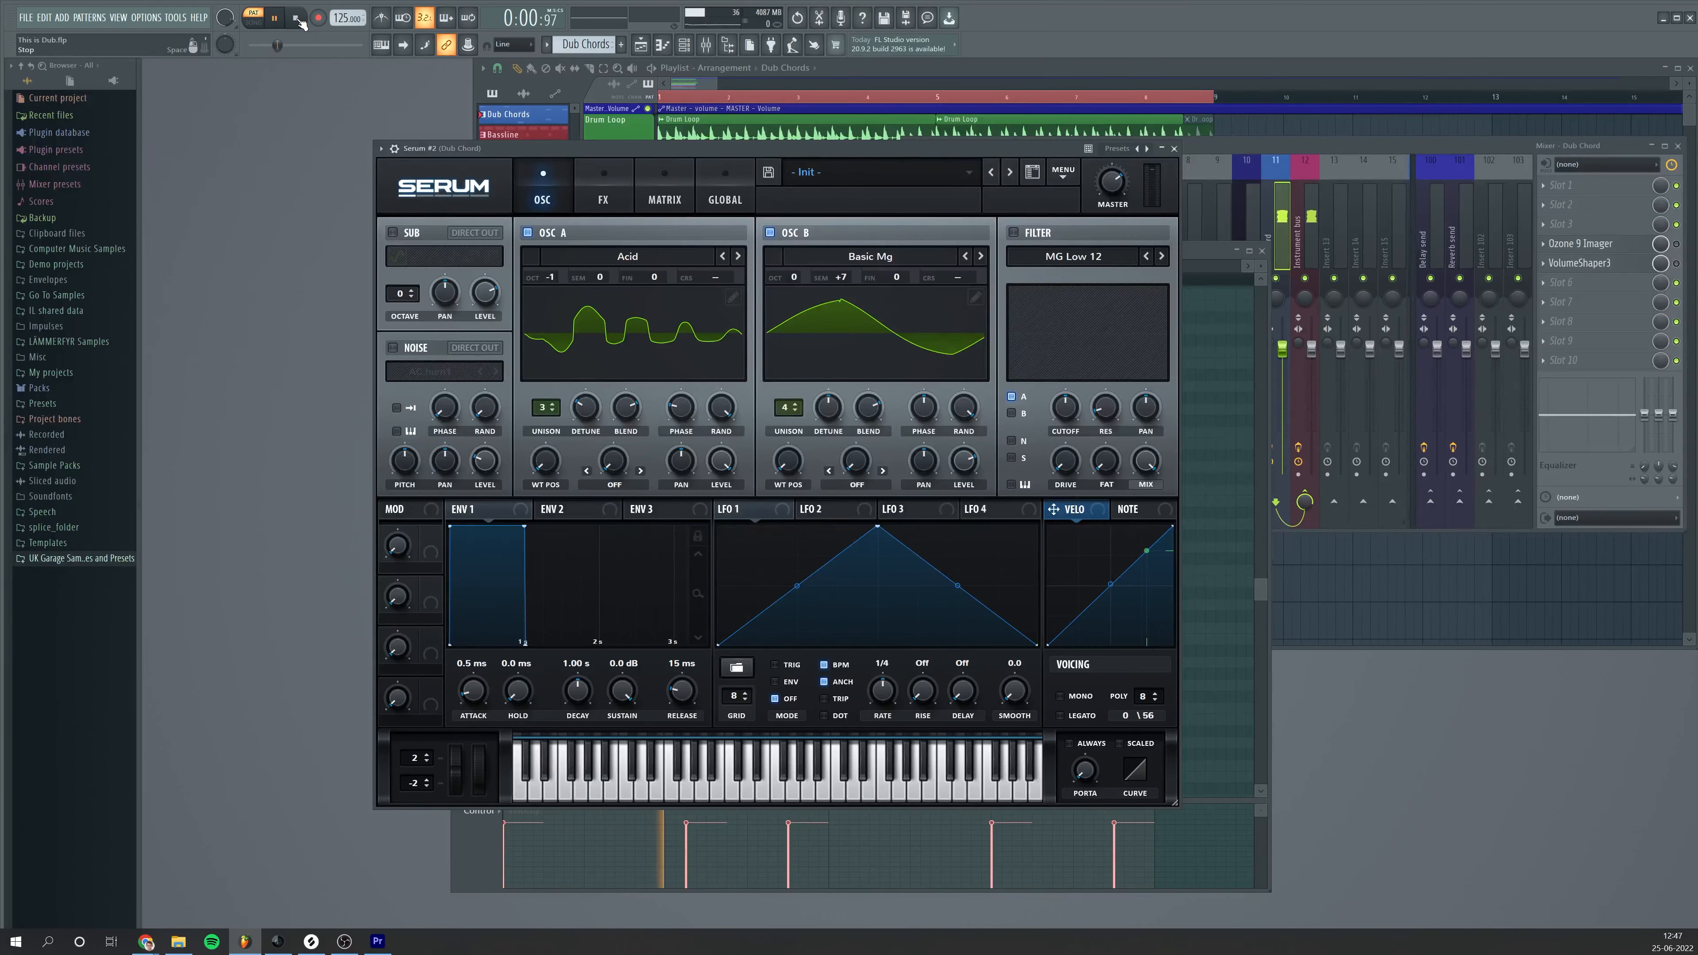
key("space")
mouse_move(835, 412)
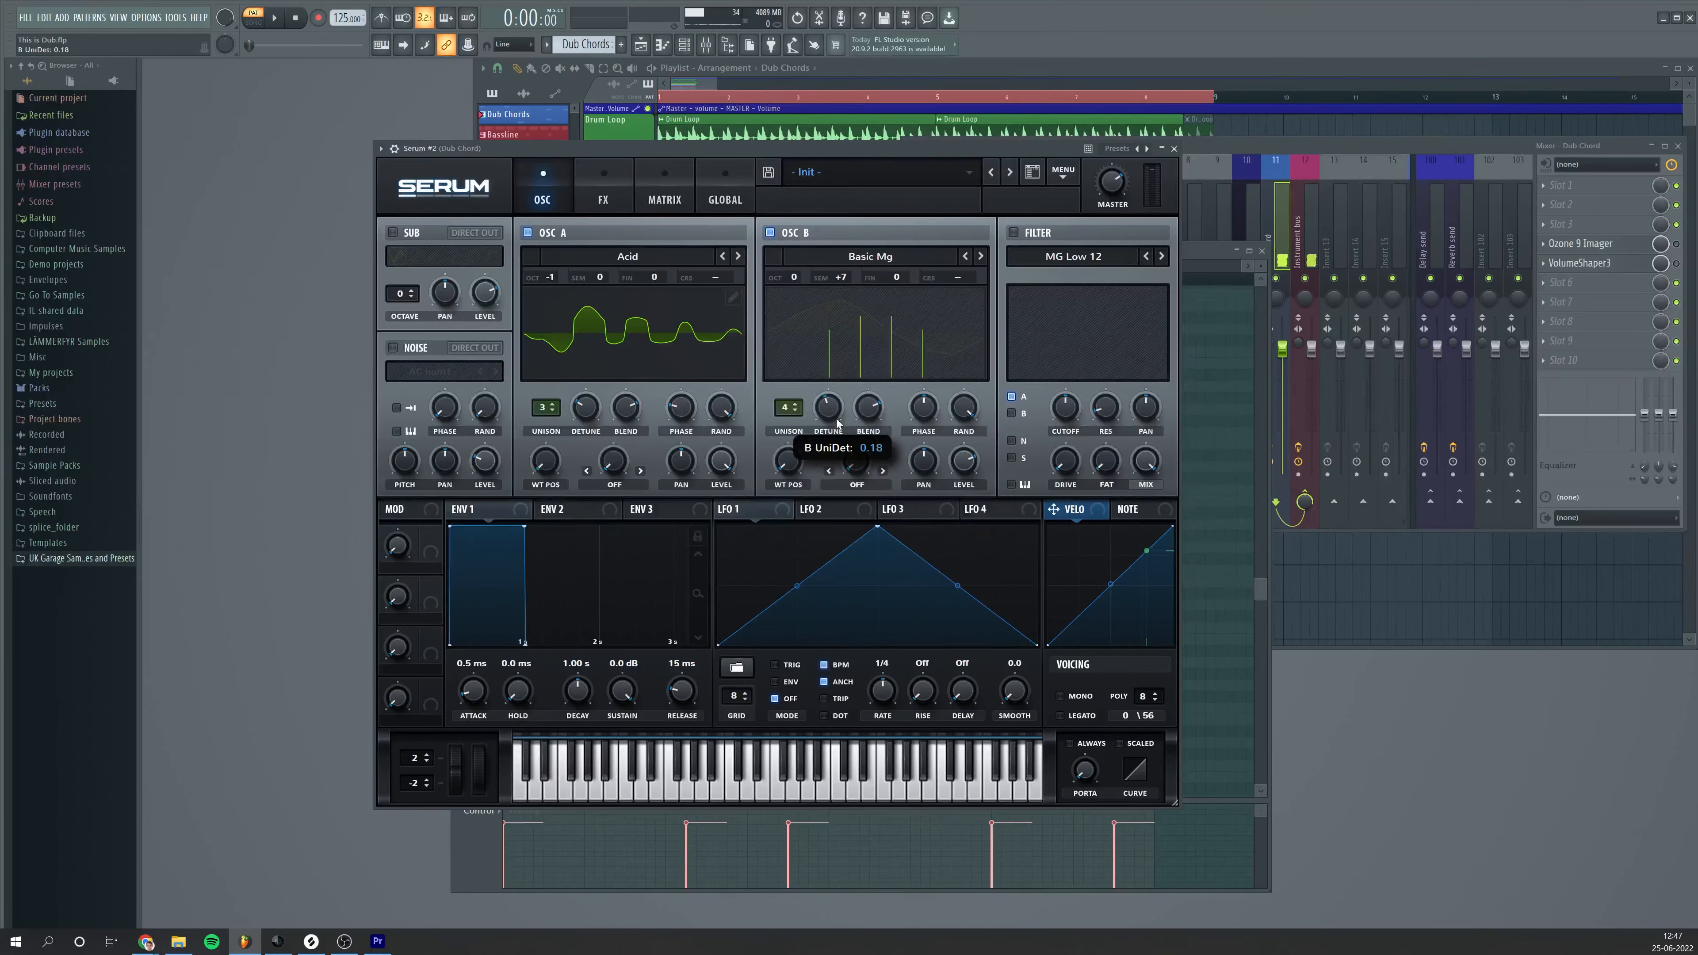
left_click_drag(835, 412, 834, 441)
mouse_move(962, 476)
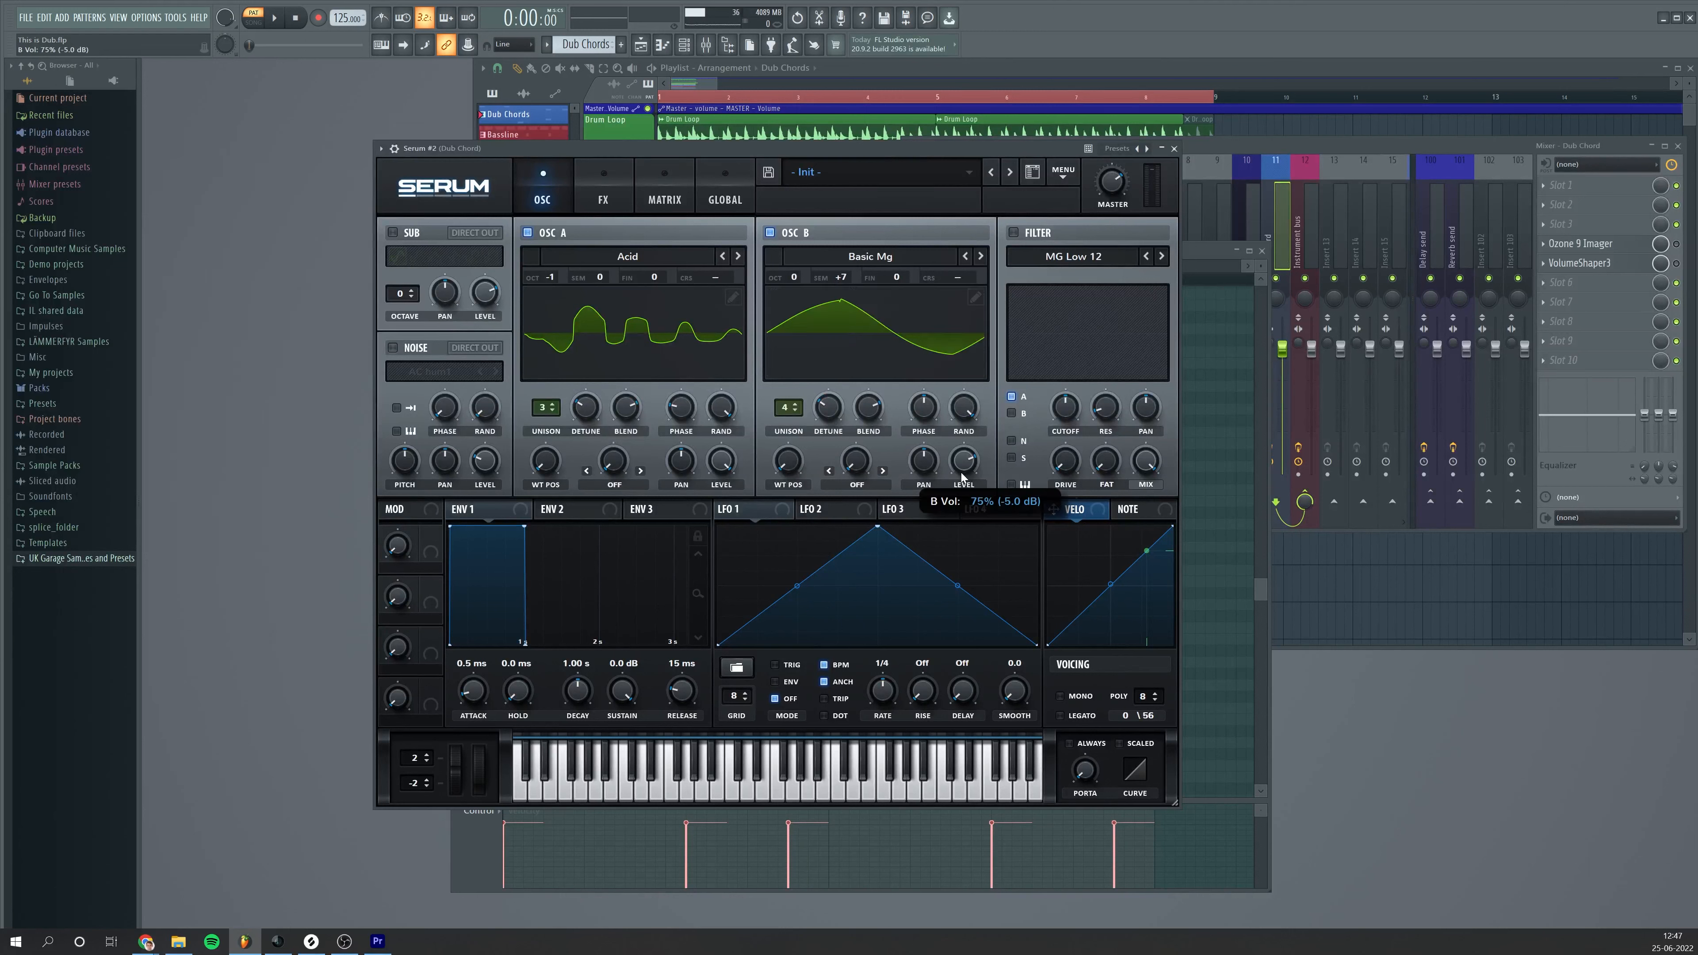
left_click_drag(924, 410, 925, 406)
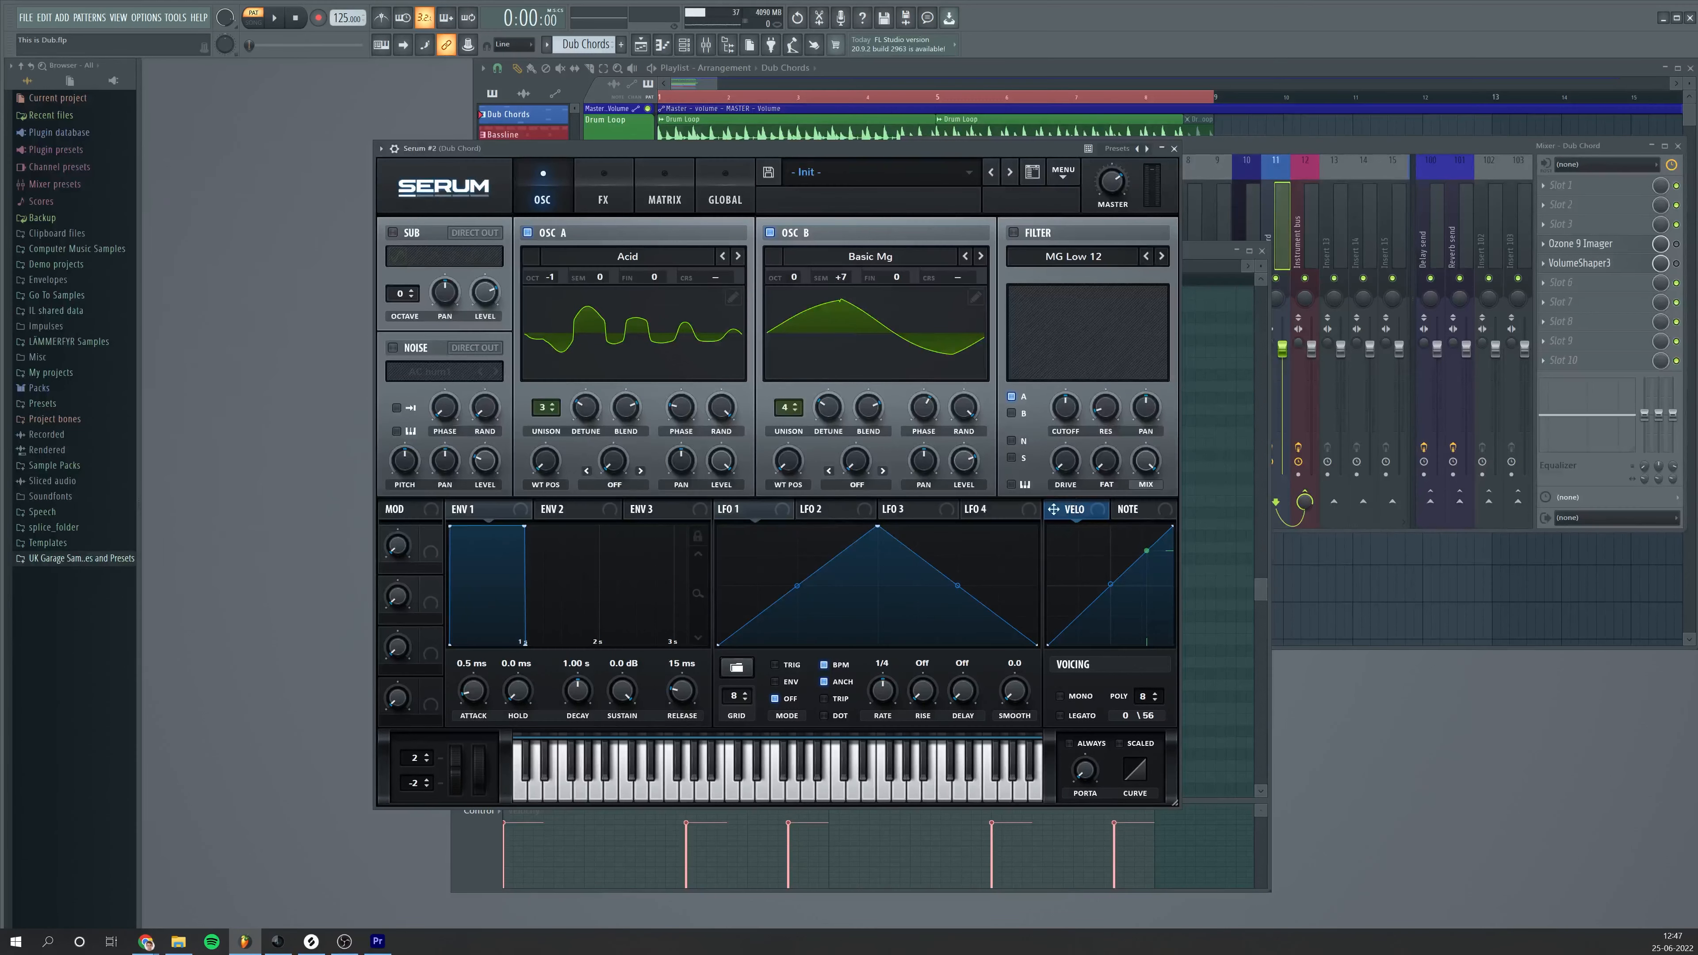
Enable the sub oscillator with the RoundRect shape and set its octave to -1
left_click(392, 233)
left_click(420, 256)
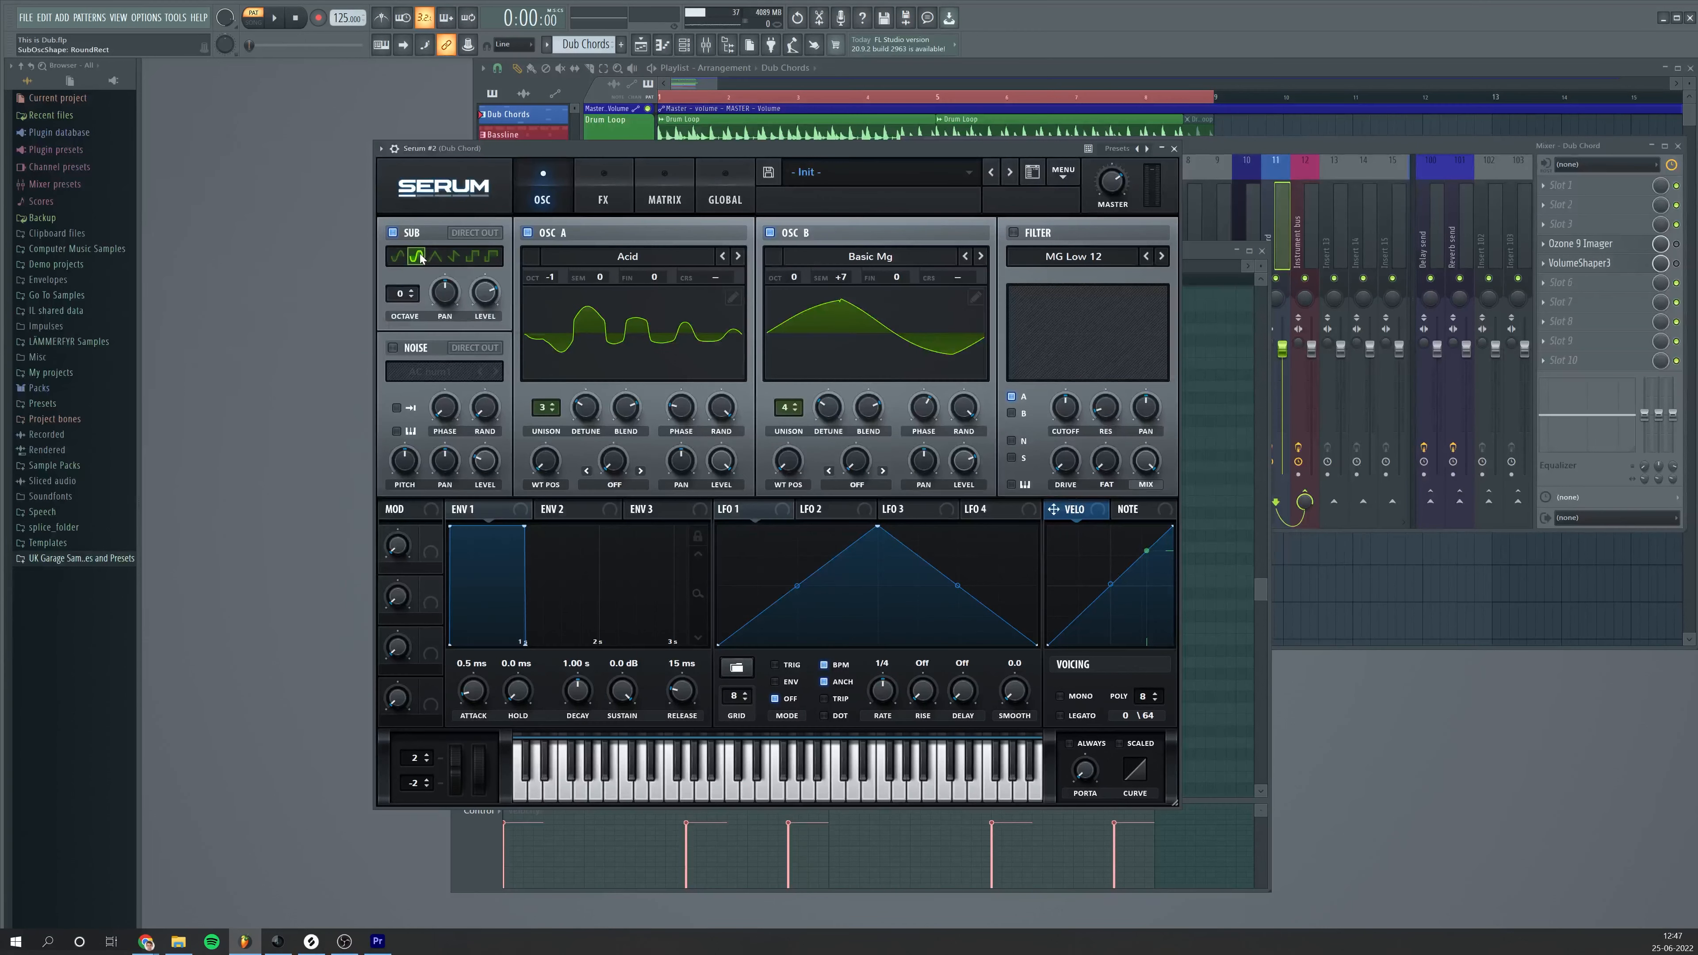
left_click(414, 300)
left_click(481, 298)
Enable the noise oscillator with the analog ARP circuit sample and preview the chord pattern
left_click(392, 348)
left_click(415, 375)
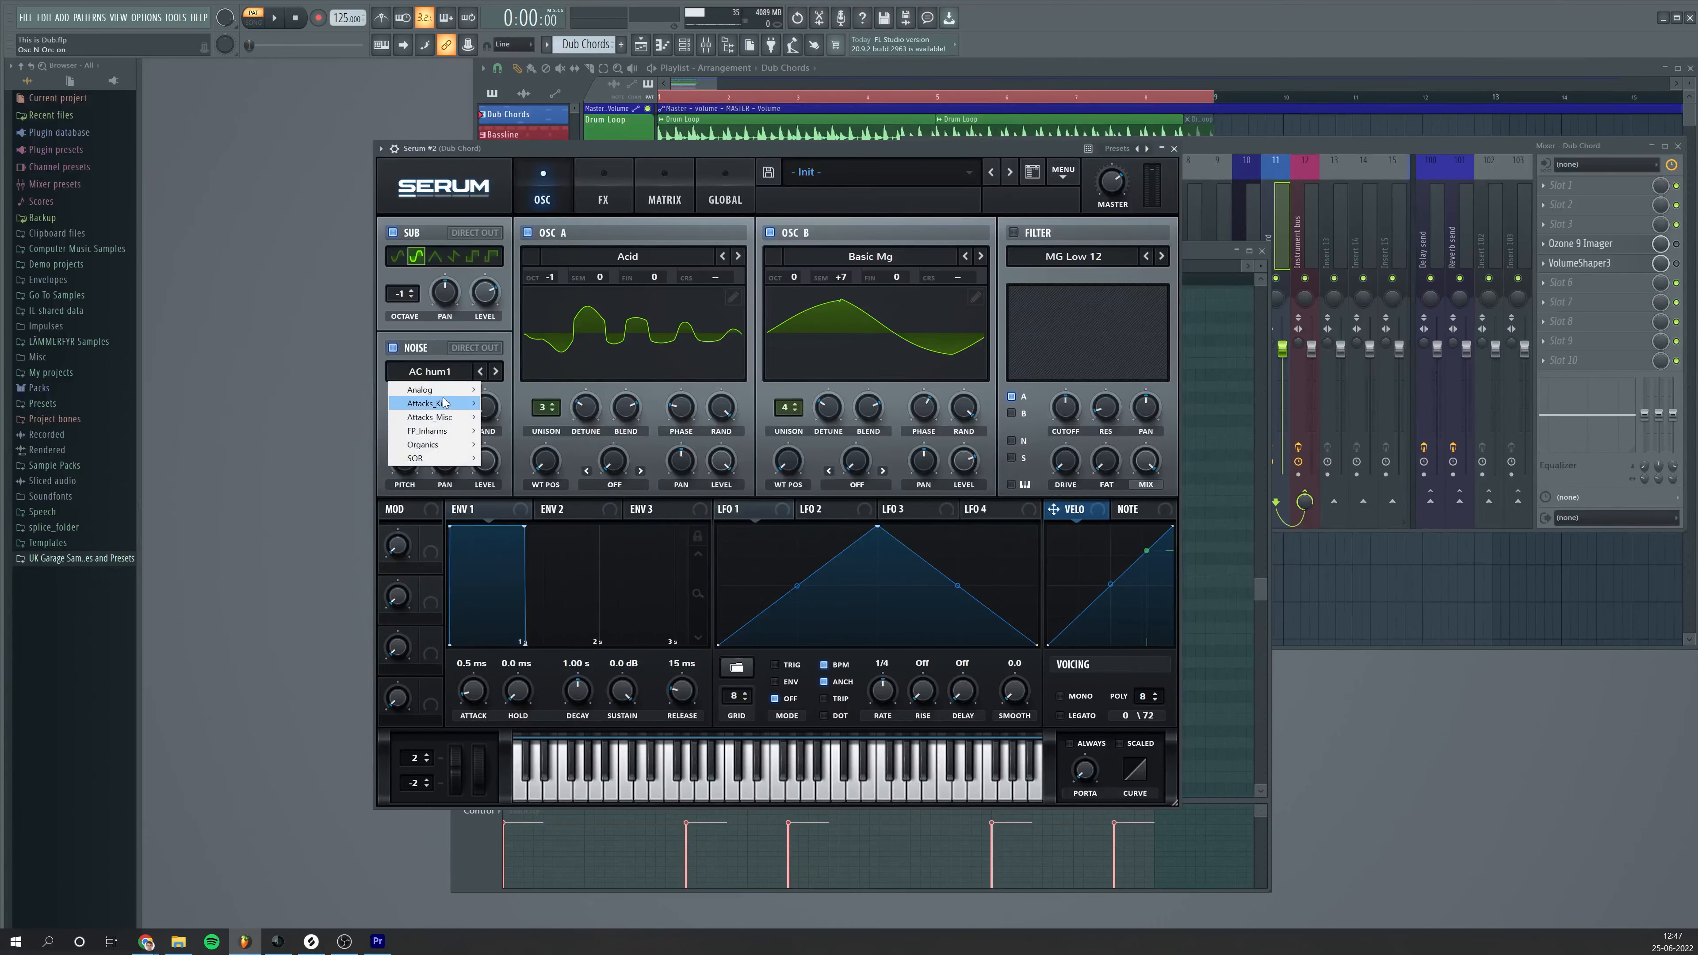
mouse_move(429, 389)
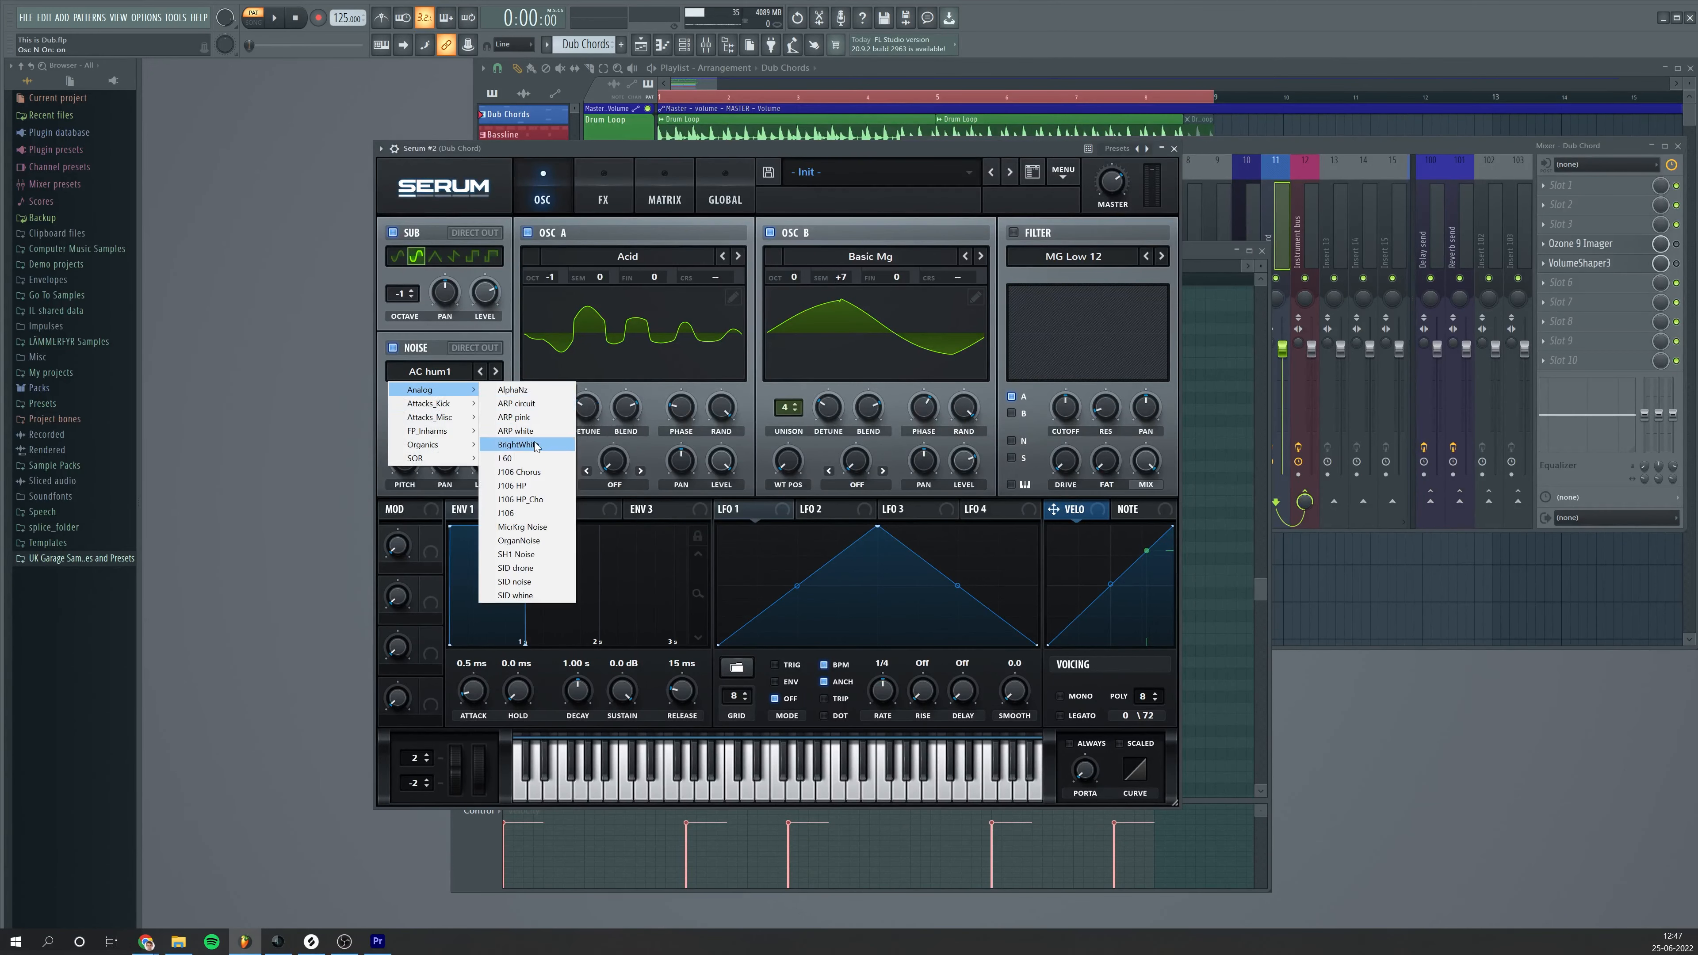
left_click(516, 404)
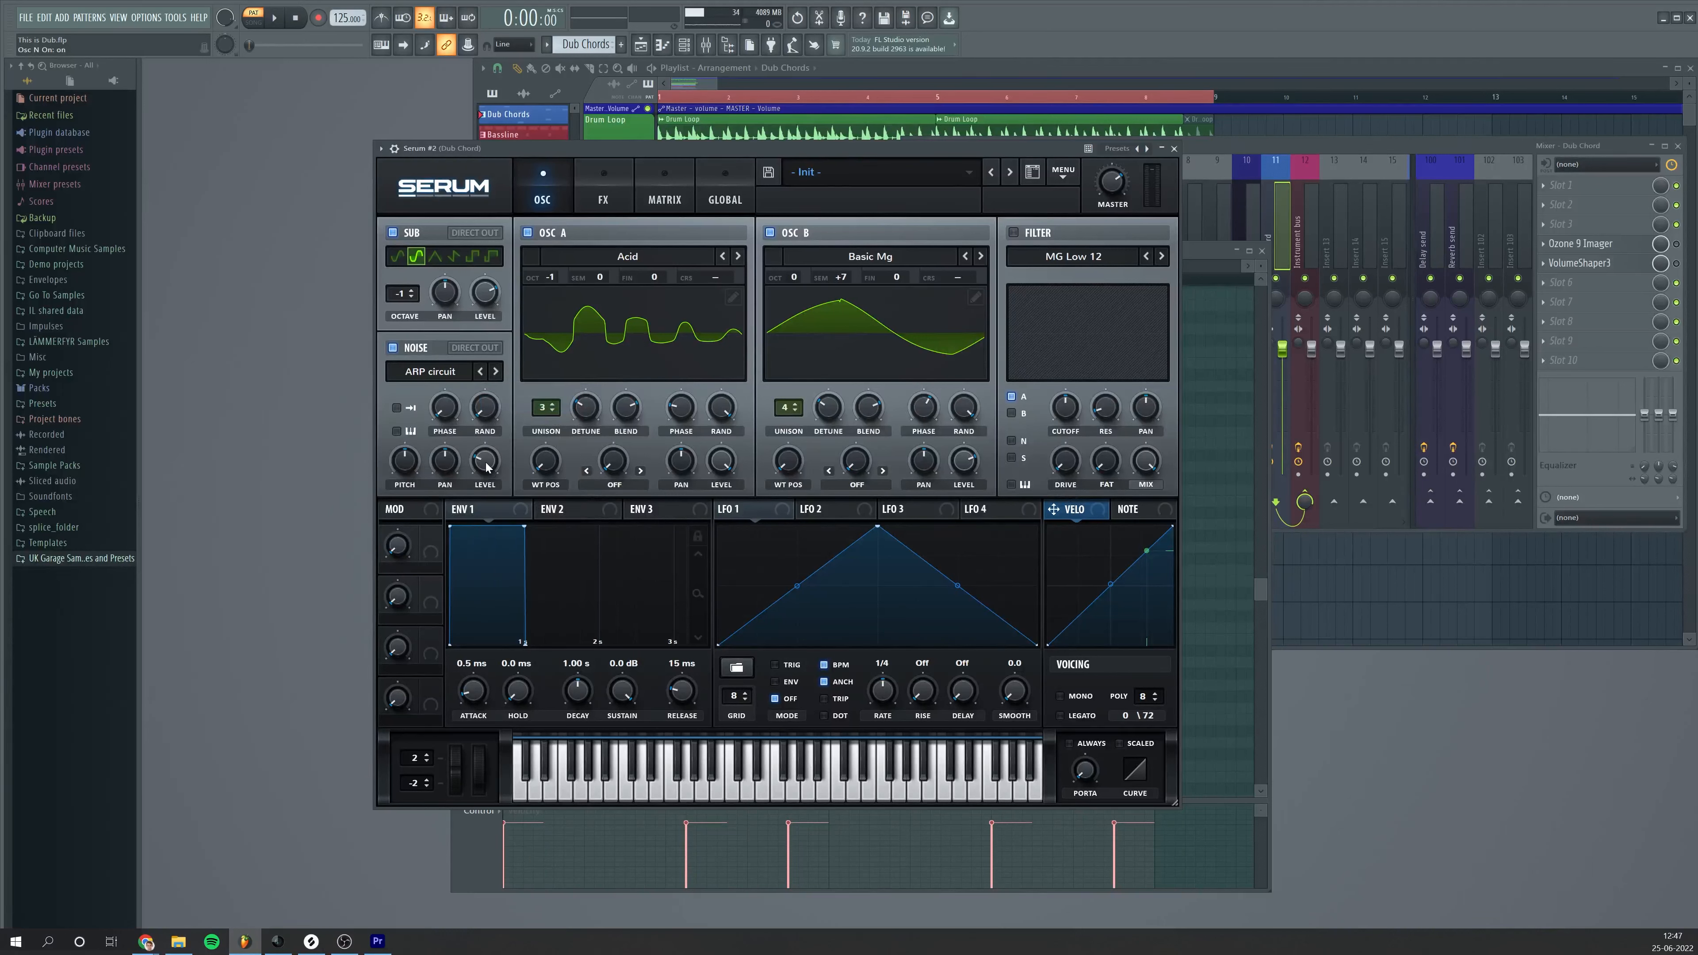
mouse_move(486, 466)
left_click(274, 18)
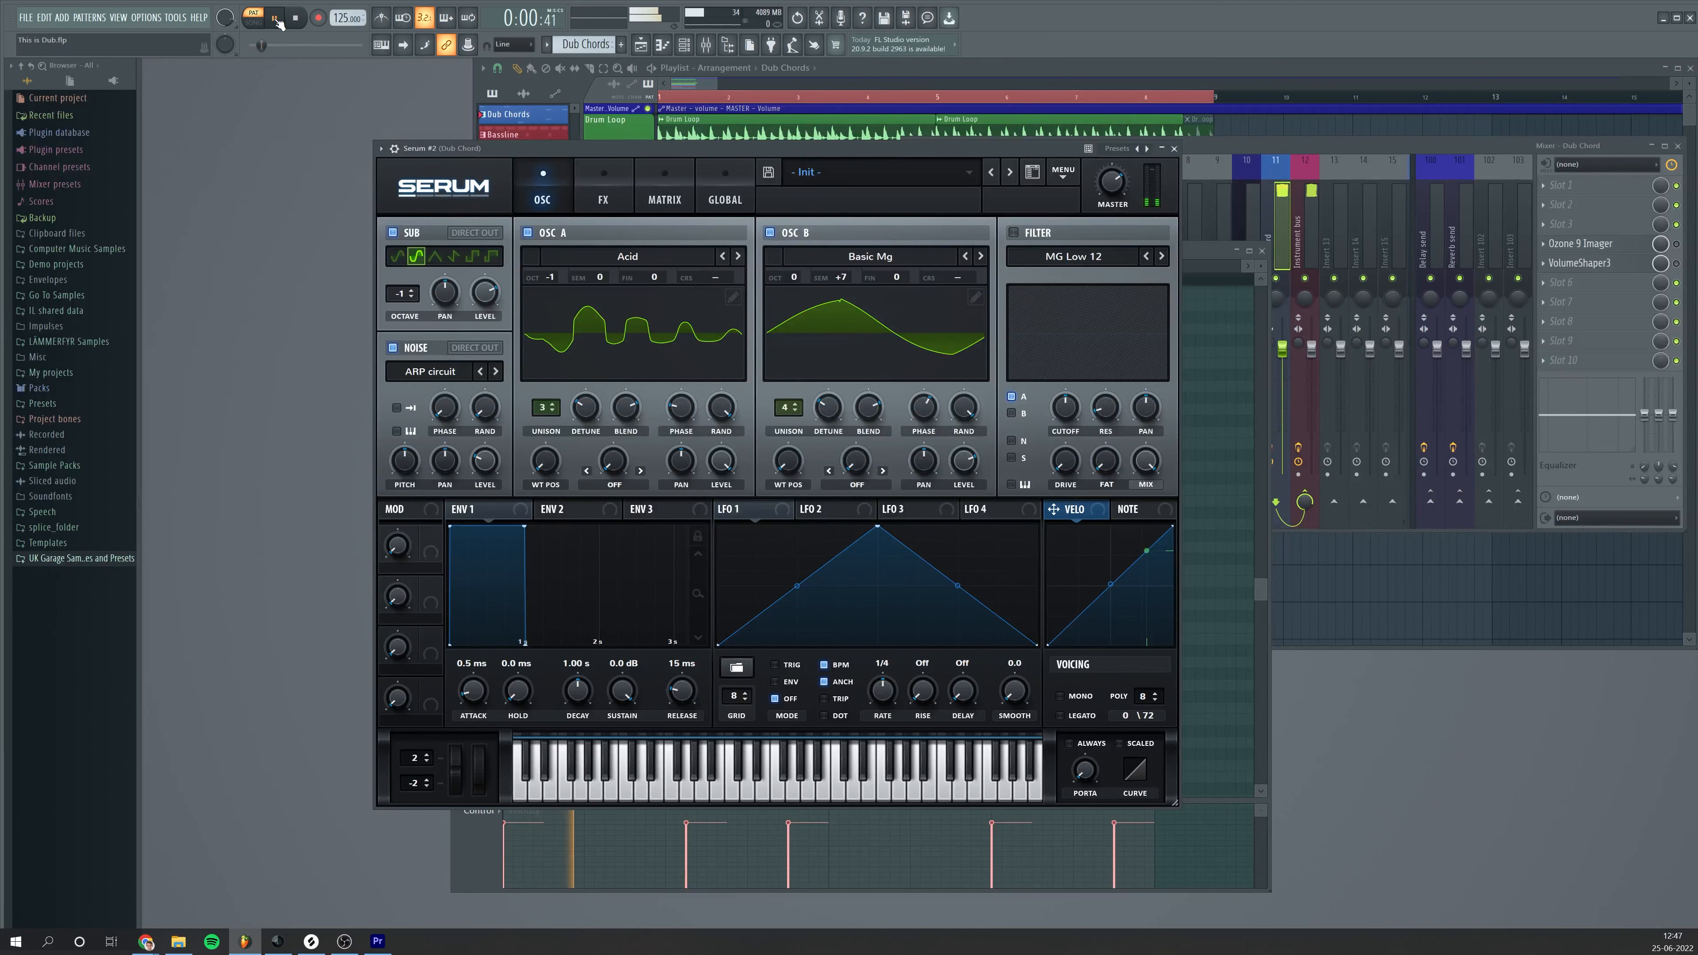
left_click(298, 20)
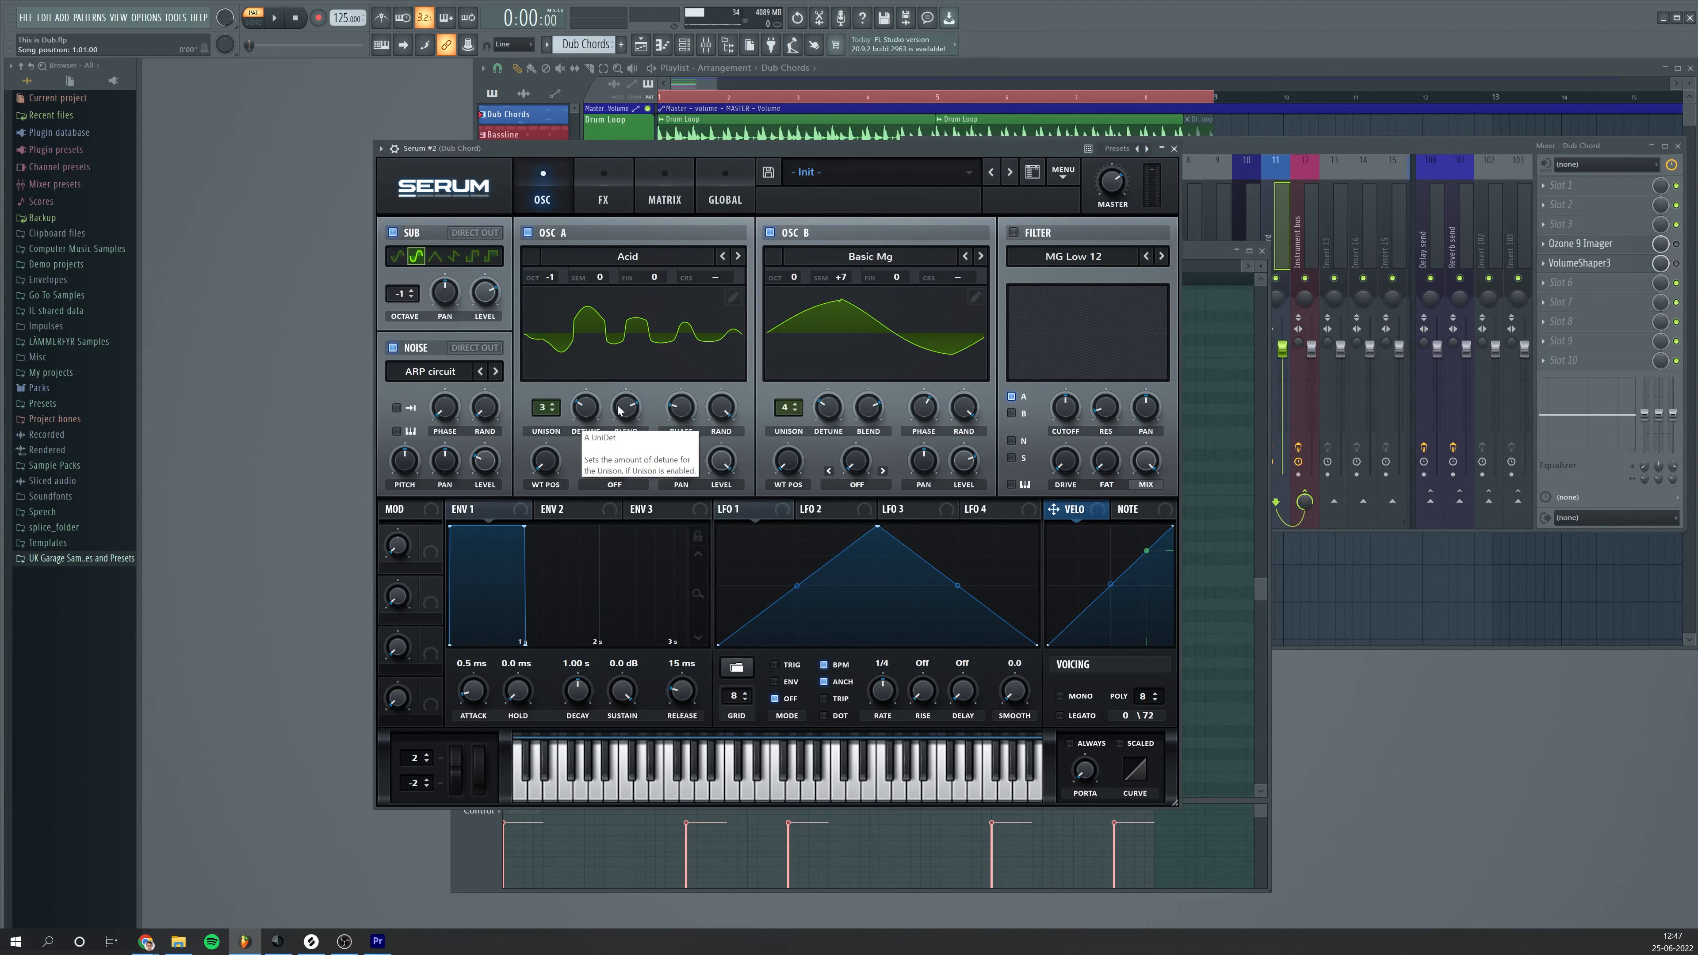
Enable the MG Low 18 filter, route oscillators A and B, noise and sub through it, and preview the sound
left_click(1015, 232)
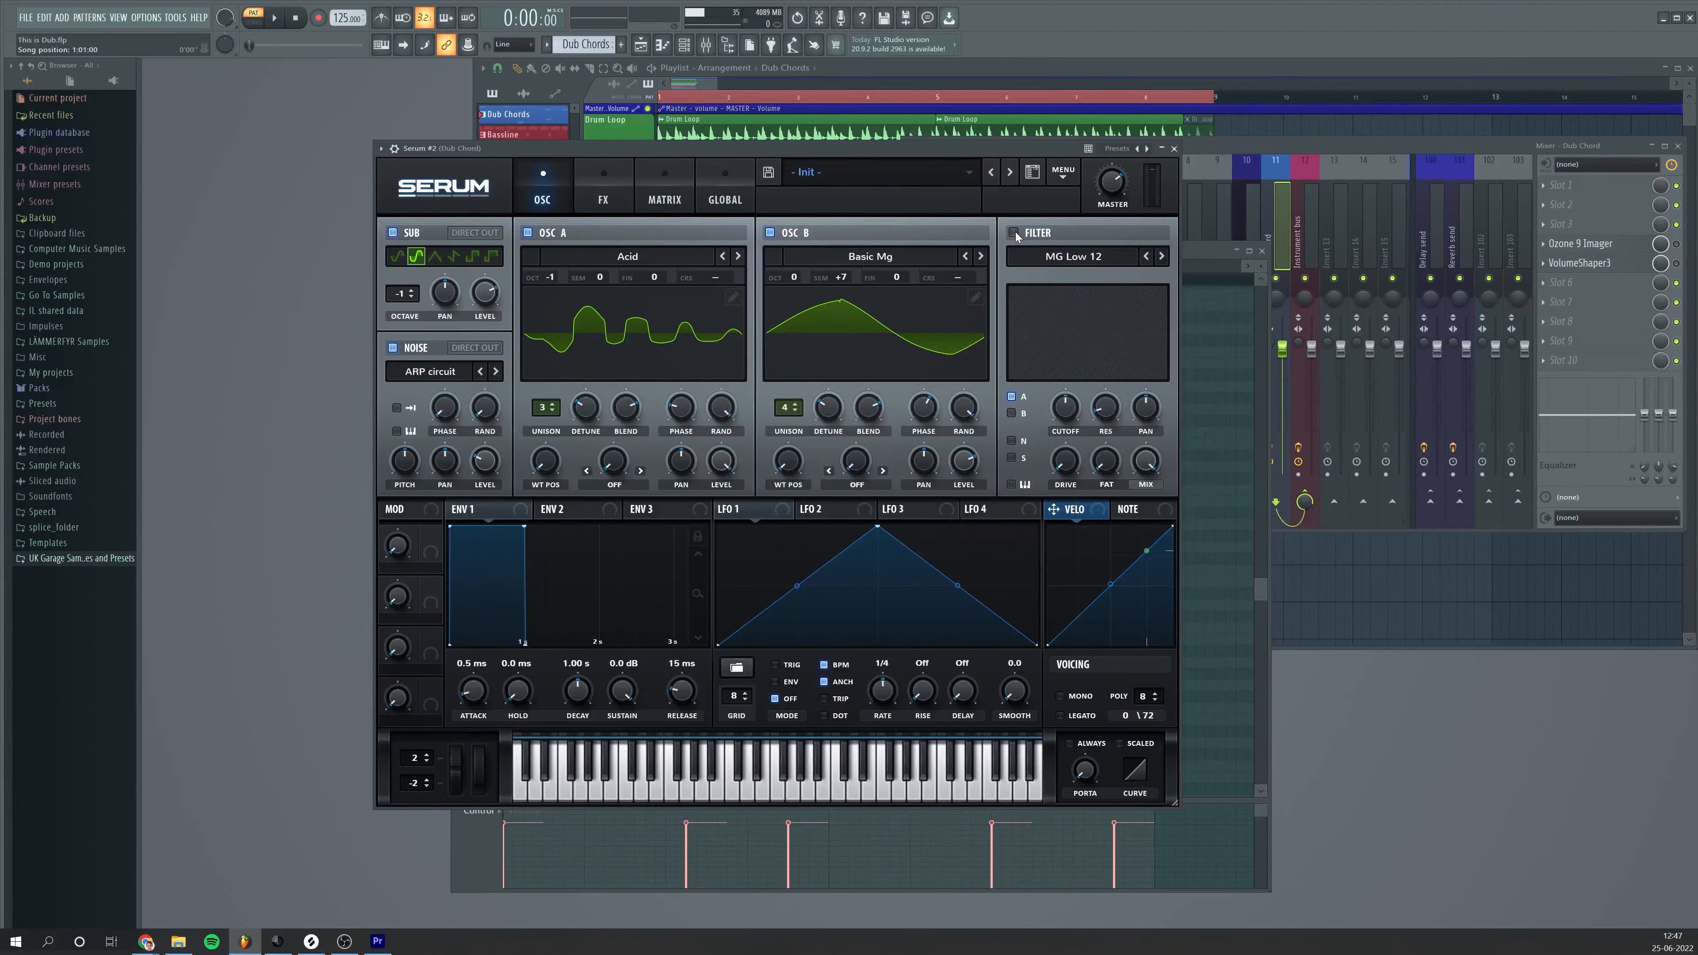
left_click(1163, 257)
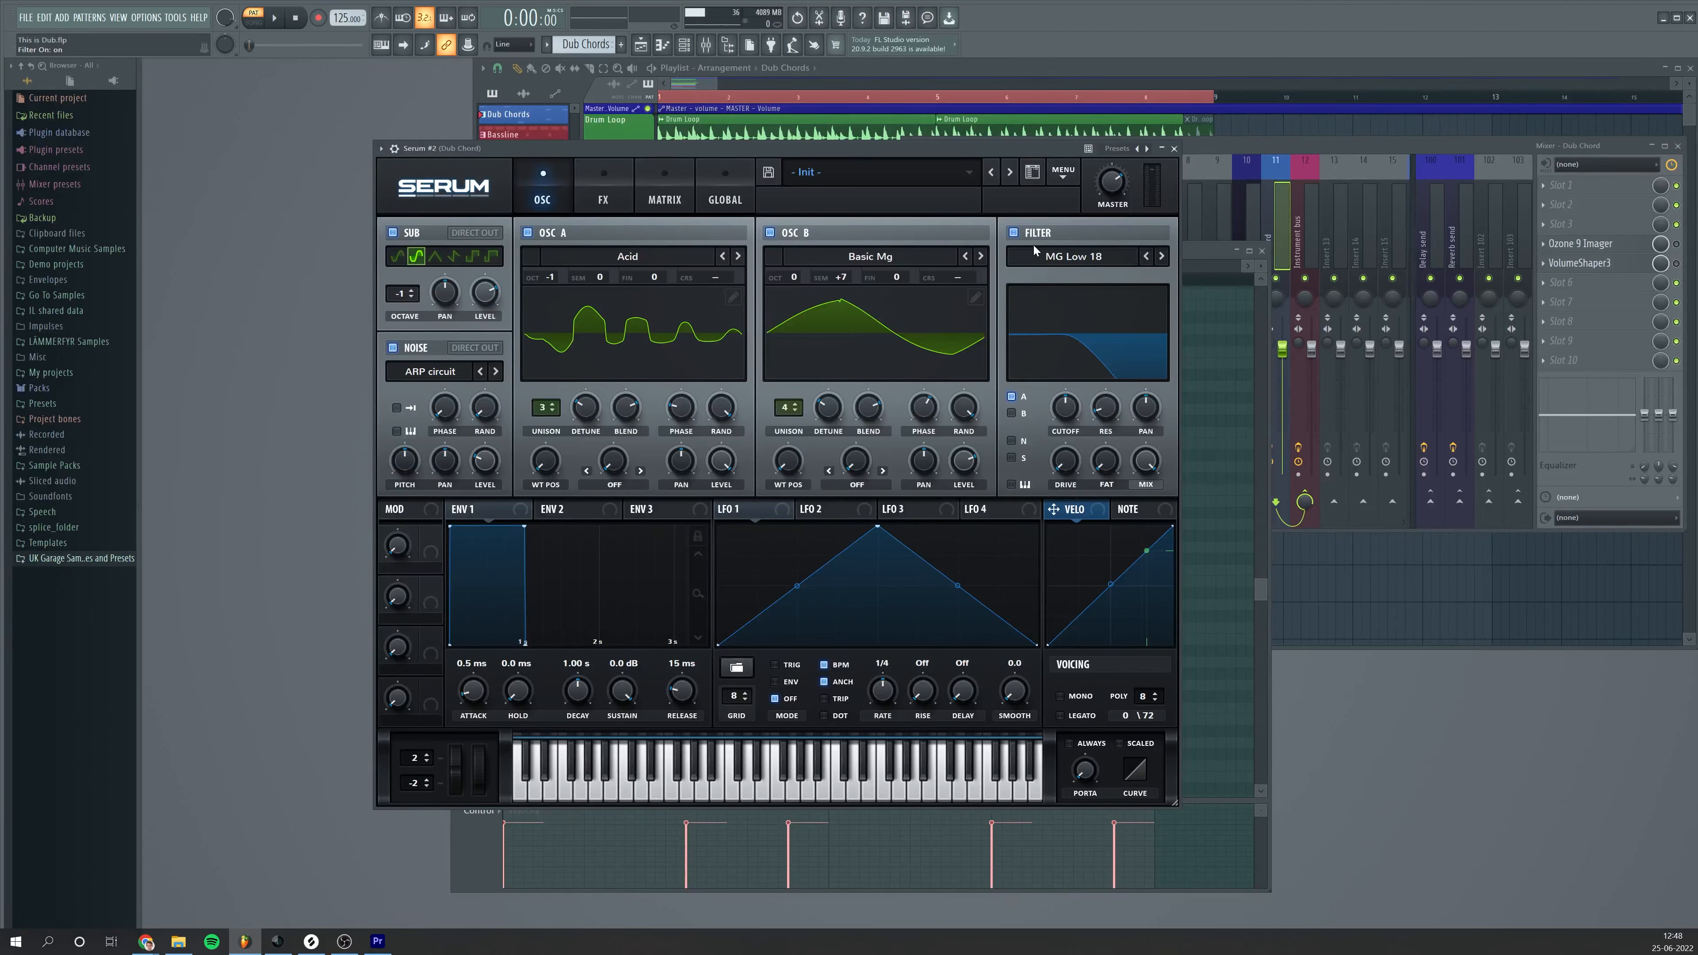
left_click(1012, 414)
left_click(1013, 442)
left_click(1013, 459)
key("space")
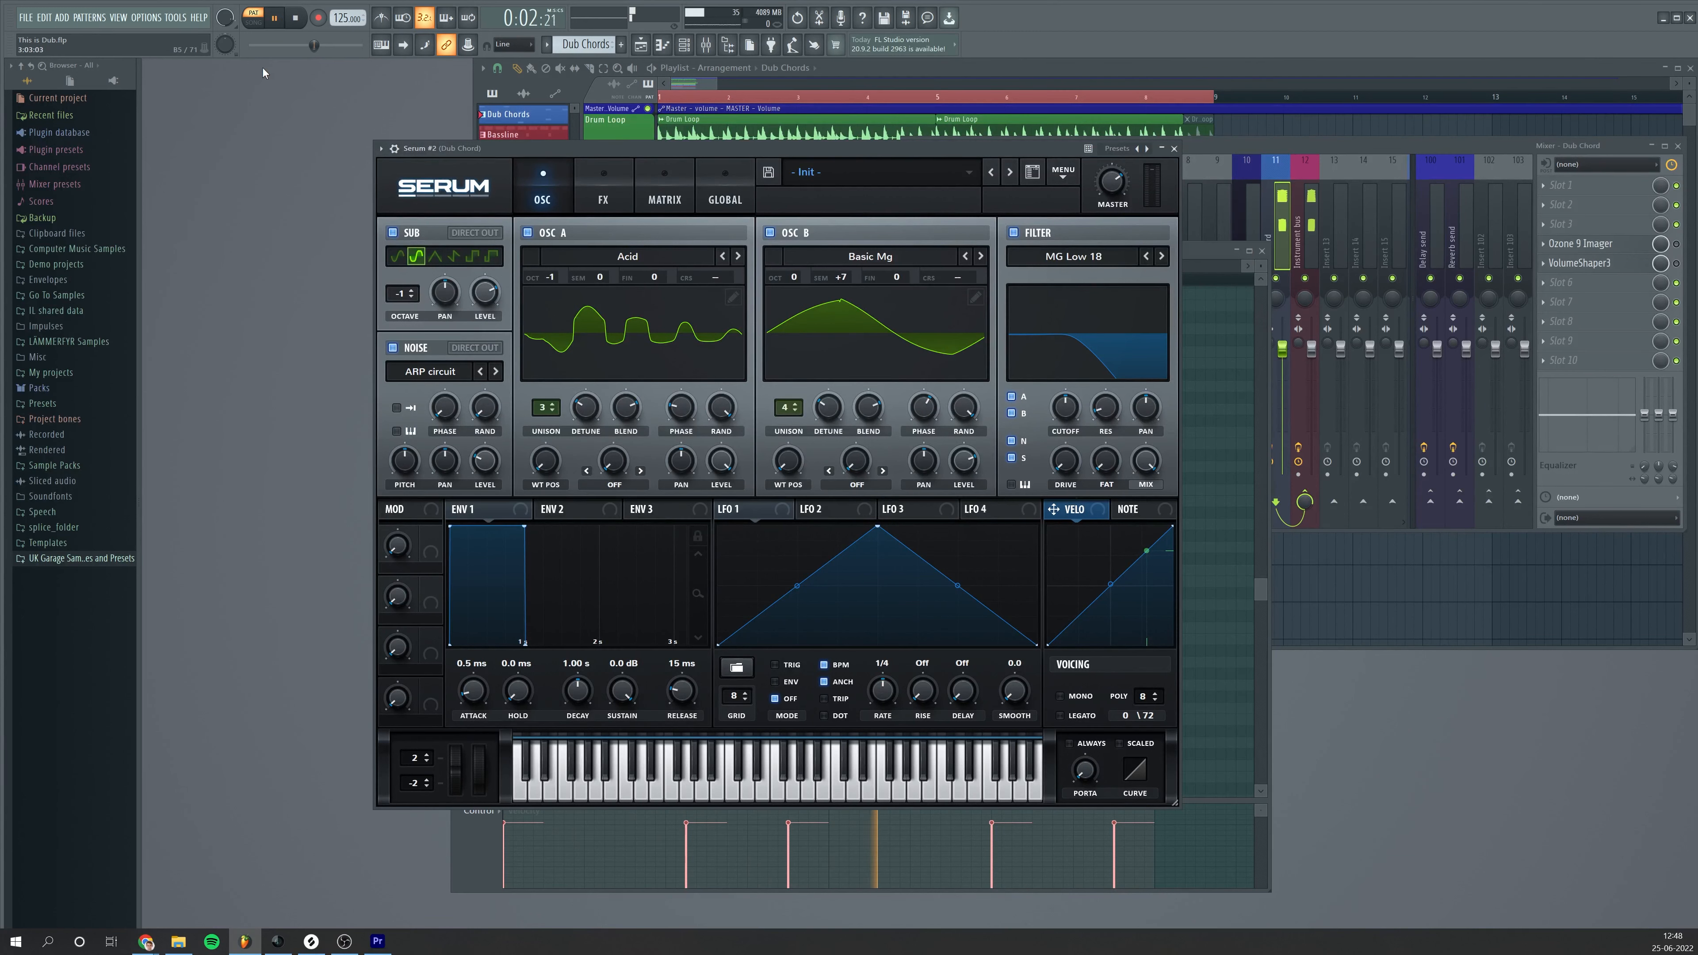
key("space")
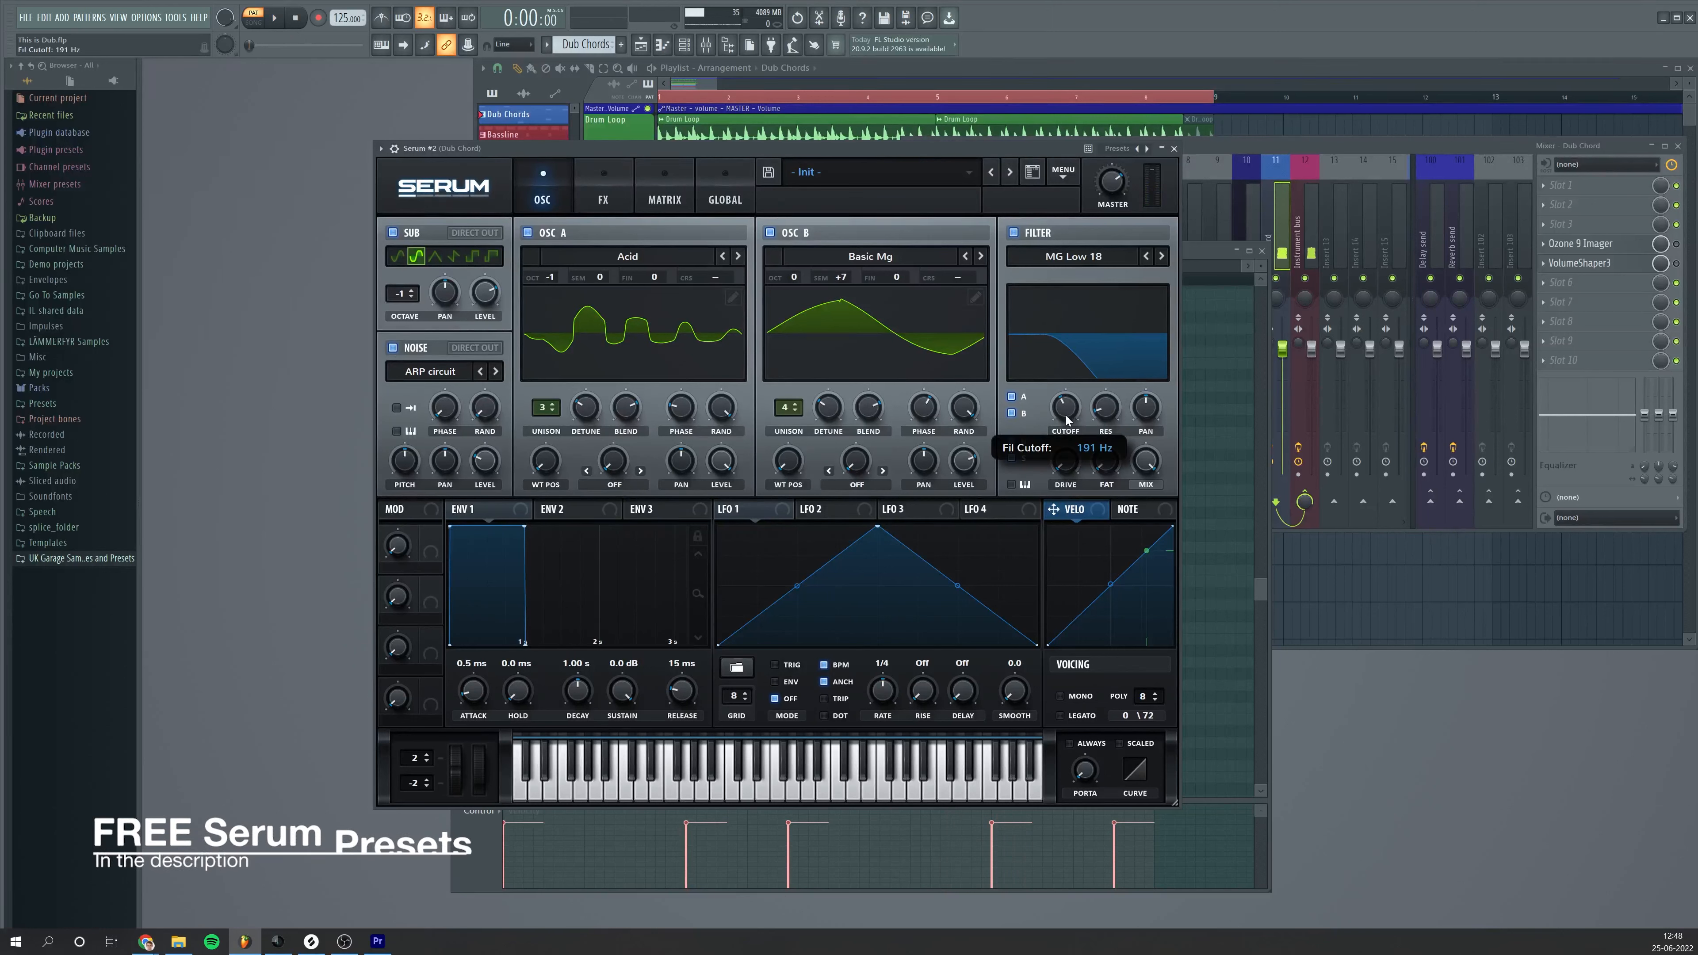
Set the filter cutoff to about 75 Hz and the resonance to about 49%, previewing the chords
left_click_drag(1067, 420, 1063, 429)
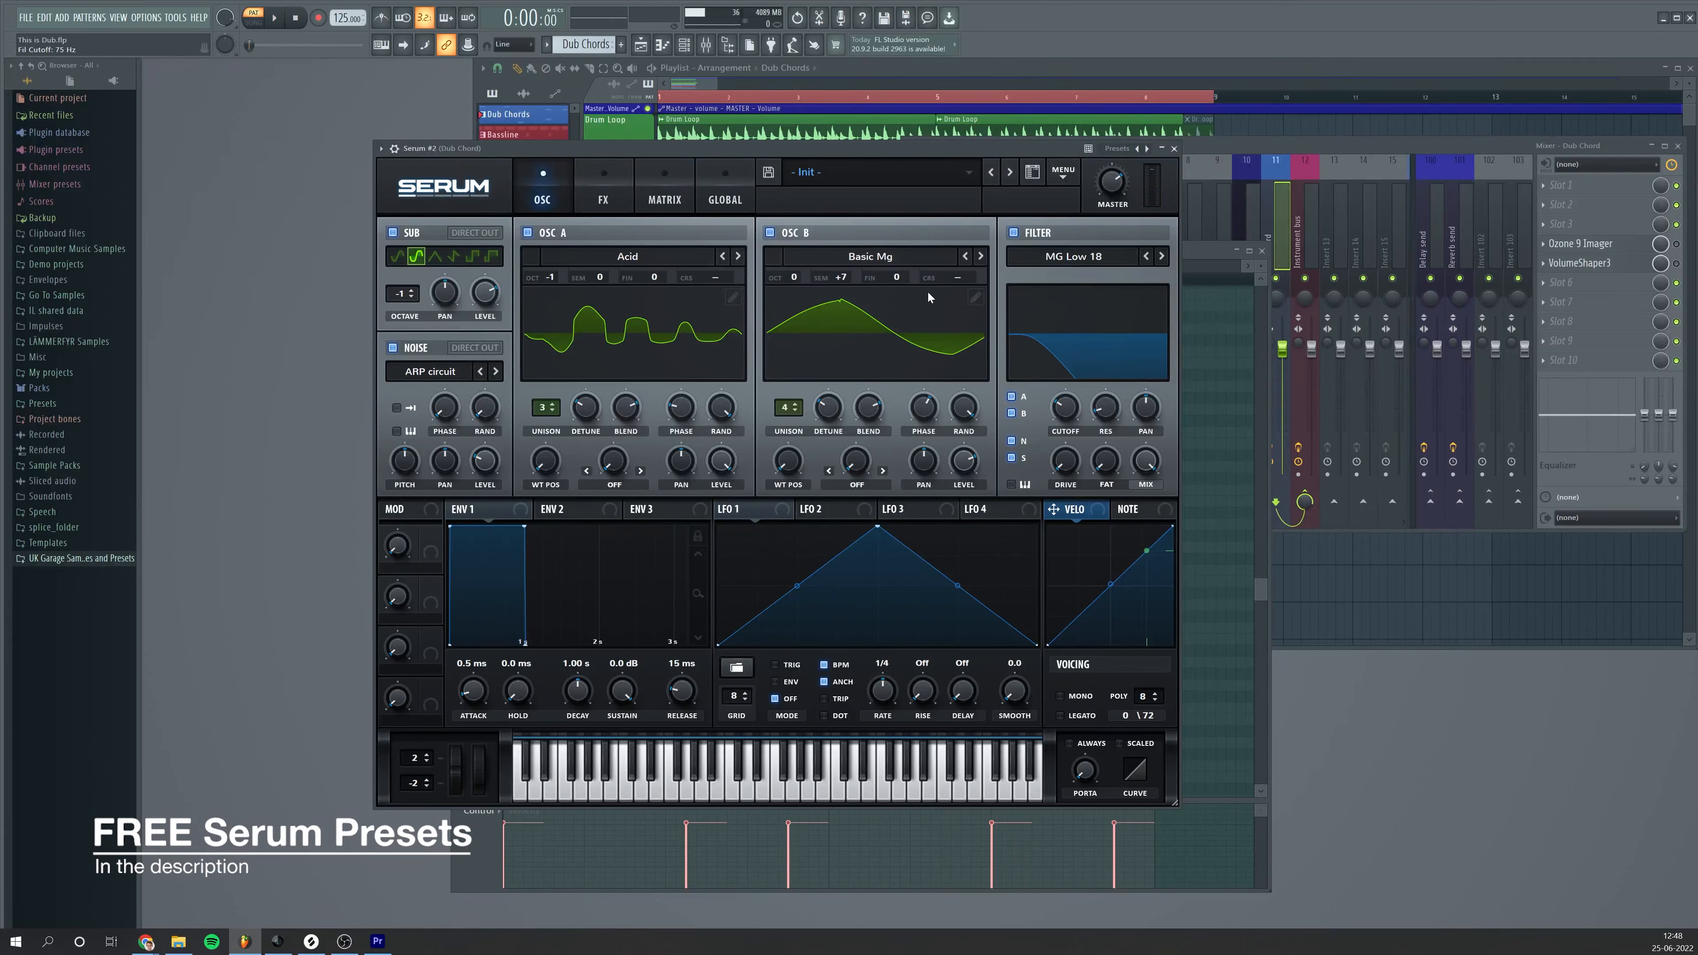
key("space")
key("space")
left_click_drag(1104, 411, 1113, 414)
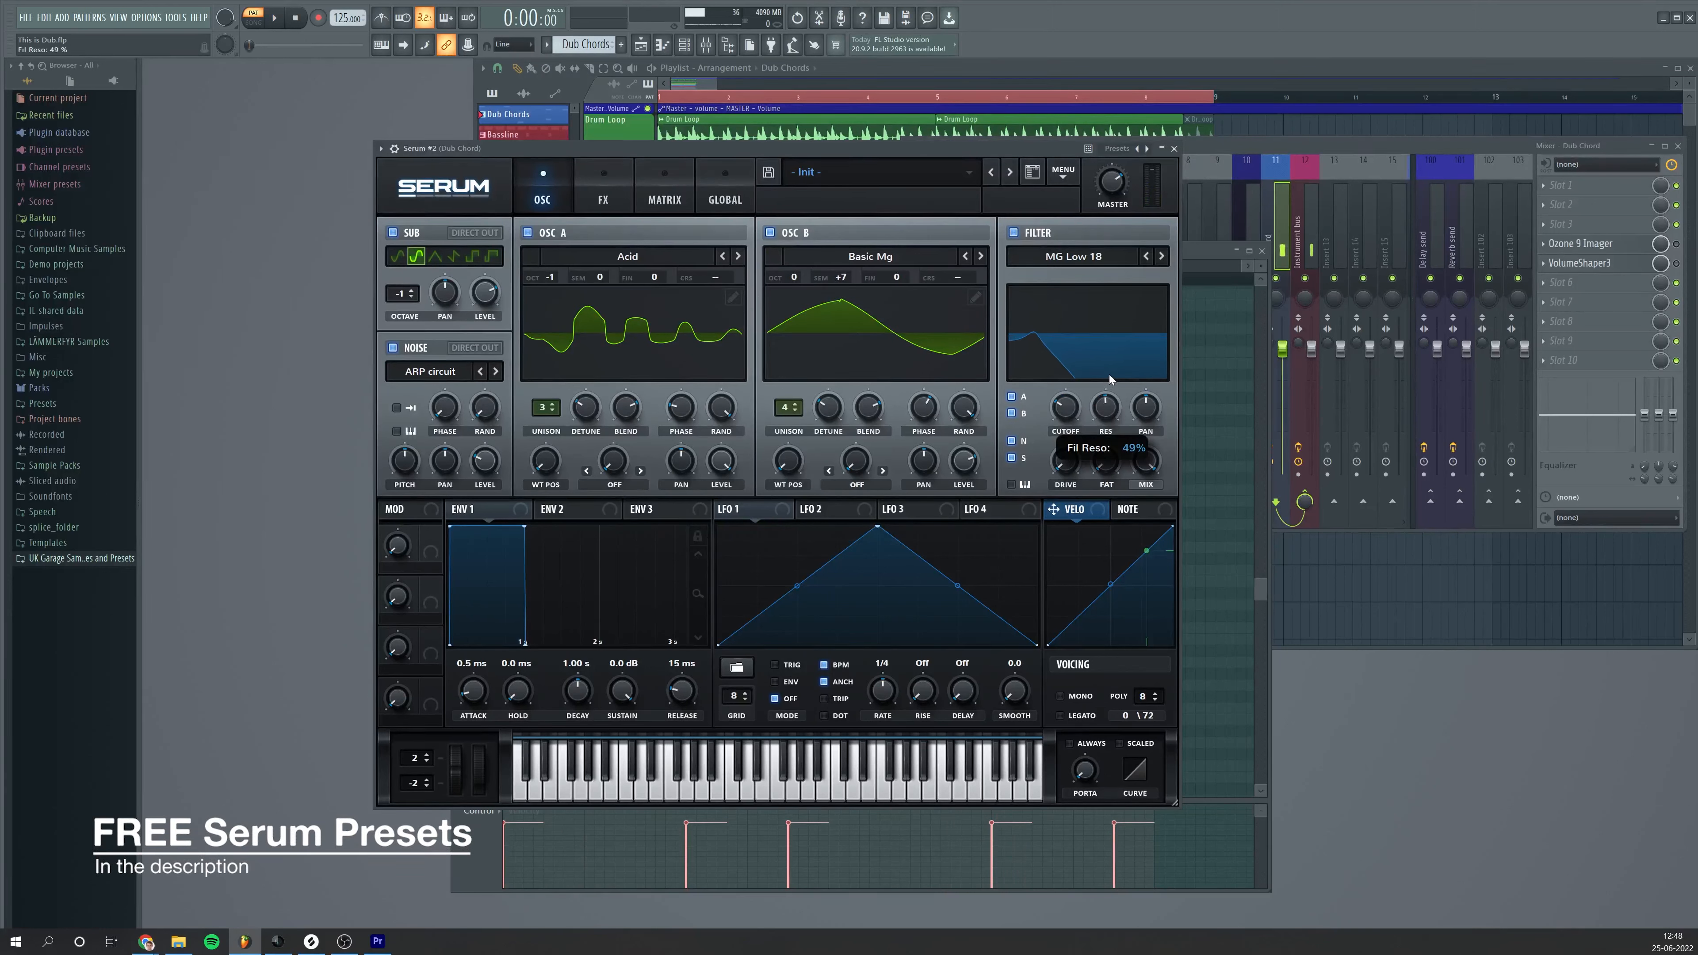
key("space")
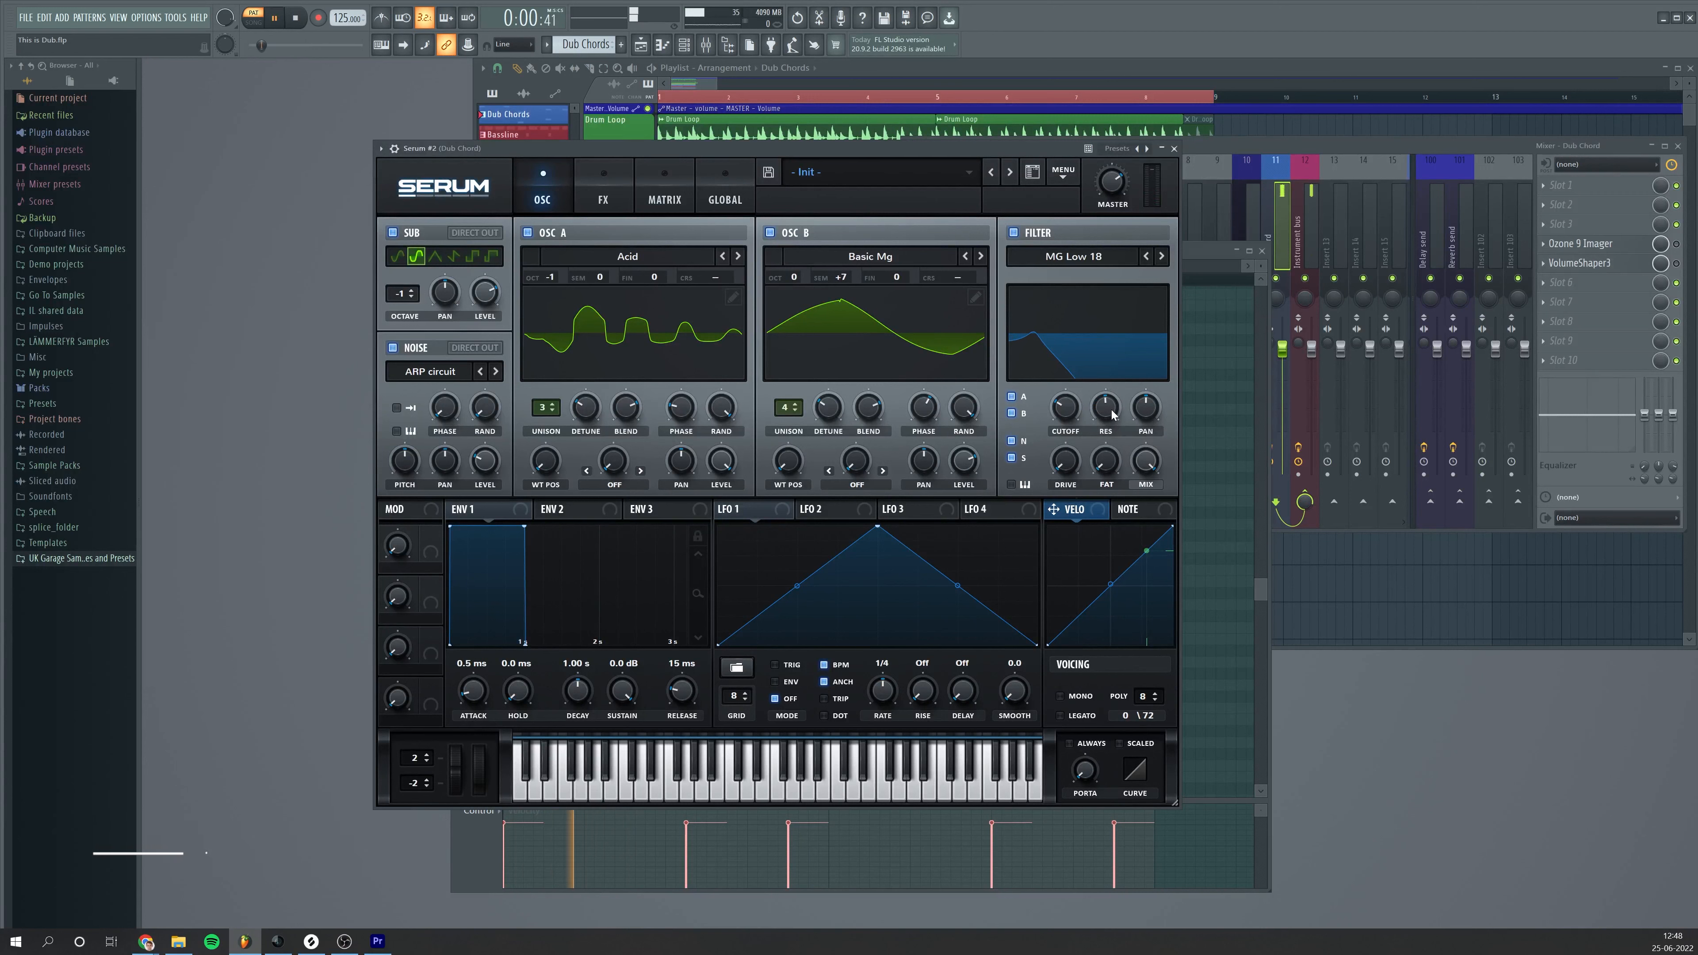
Raise the filter's drive, set its fat amount to about 46%, and raise the cutoff while previewing
left_click_drag(1066, 407, 1115, 434)
key("space")
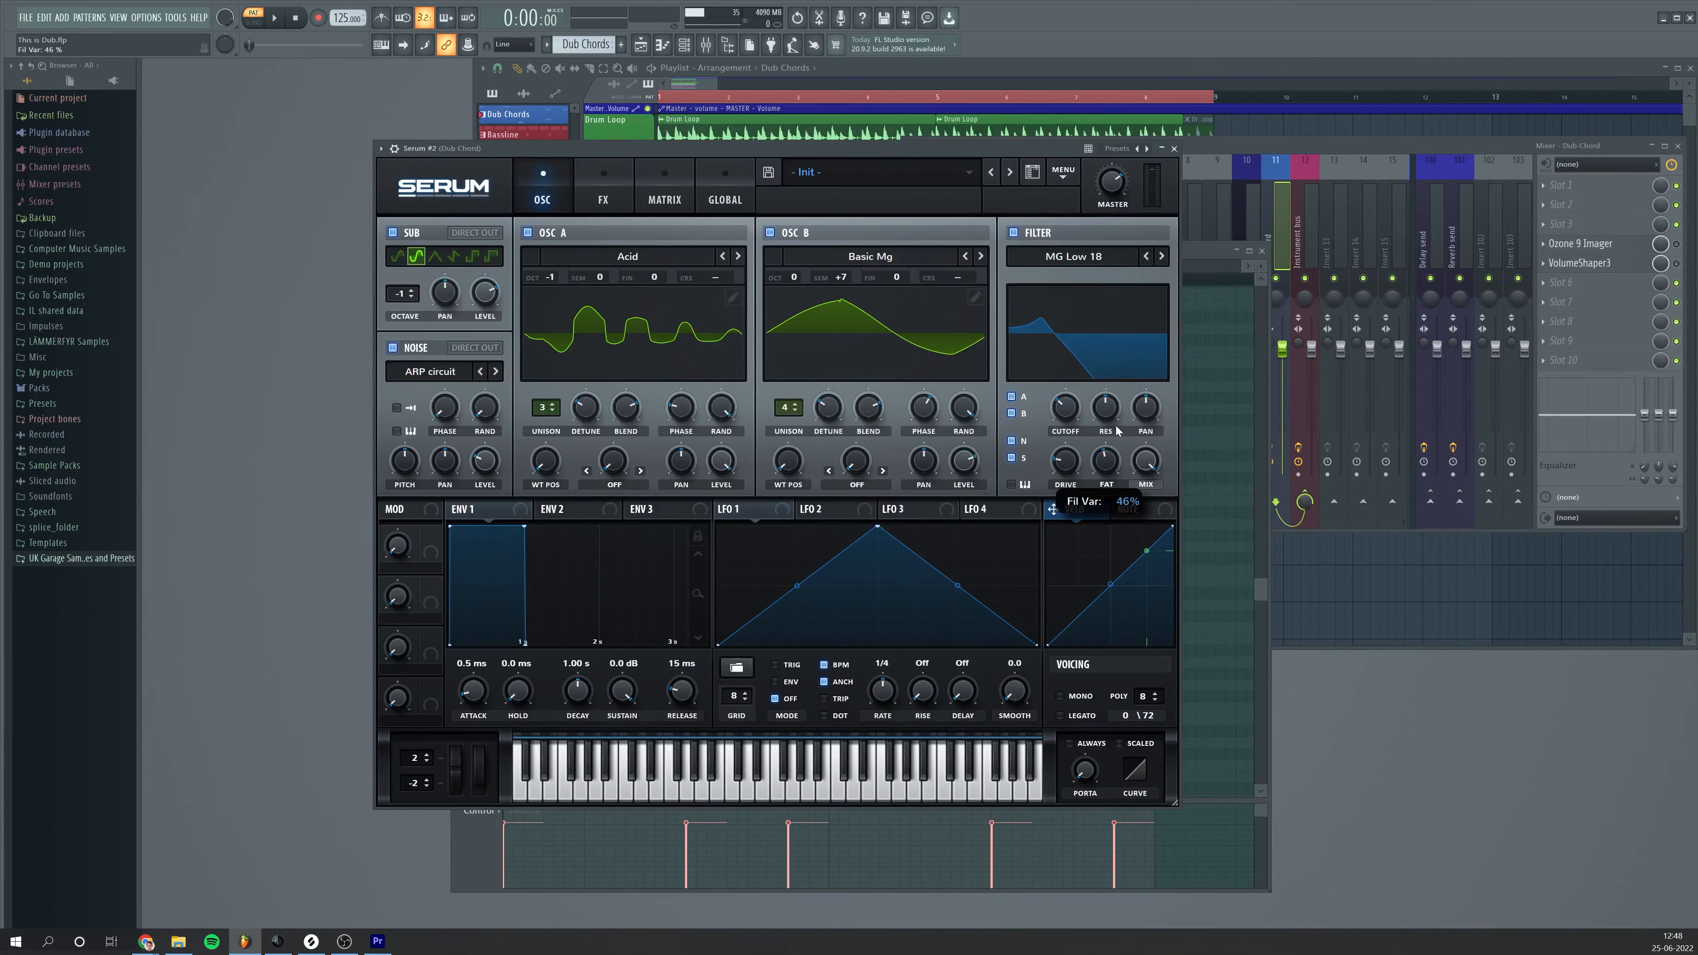
key("space")
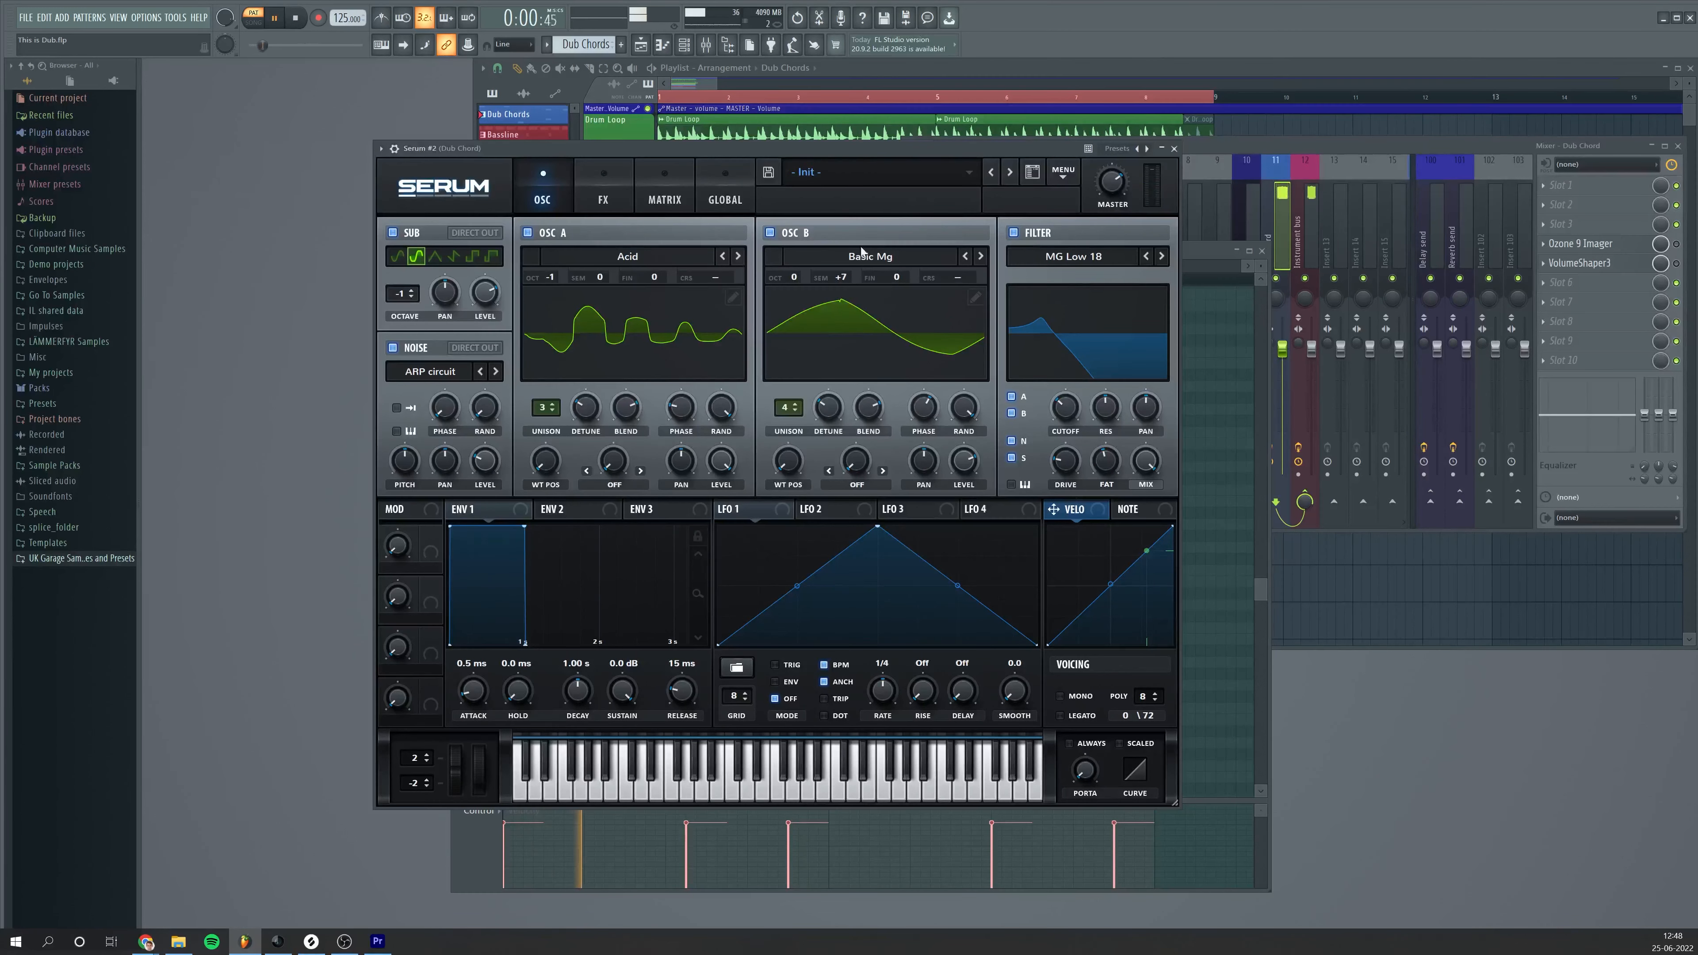
left_click_drag(1055, 409, 1074, 415)
key("space")
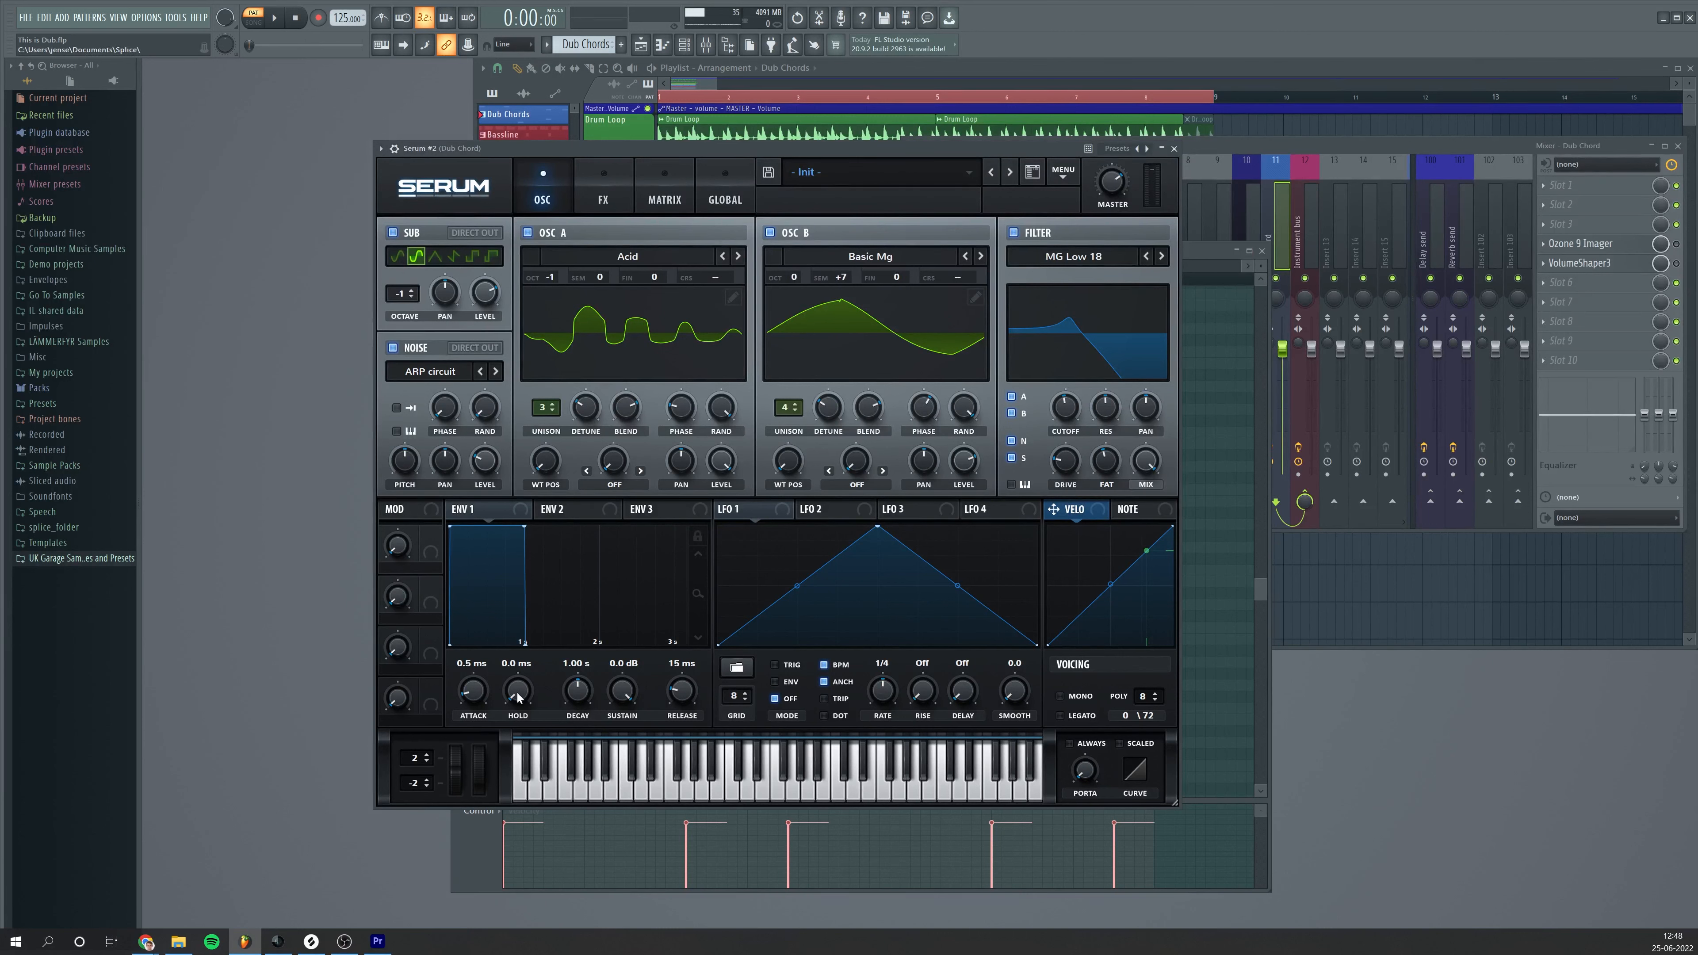
Shape Envelope 1 with 546 ms decay, sustain at -oo dB and 52 ms release, and preview the result
mouse_move(580, 696)
left_mouse_down()
mouse_move(592, 769)
mouse_move(579, 698)
left_mouse_up()
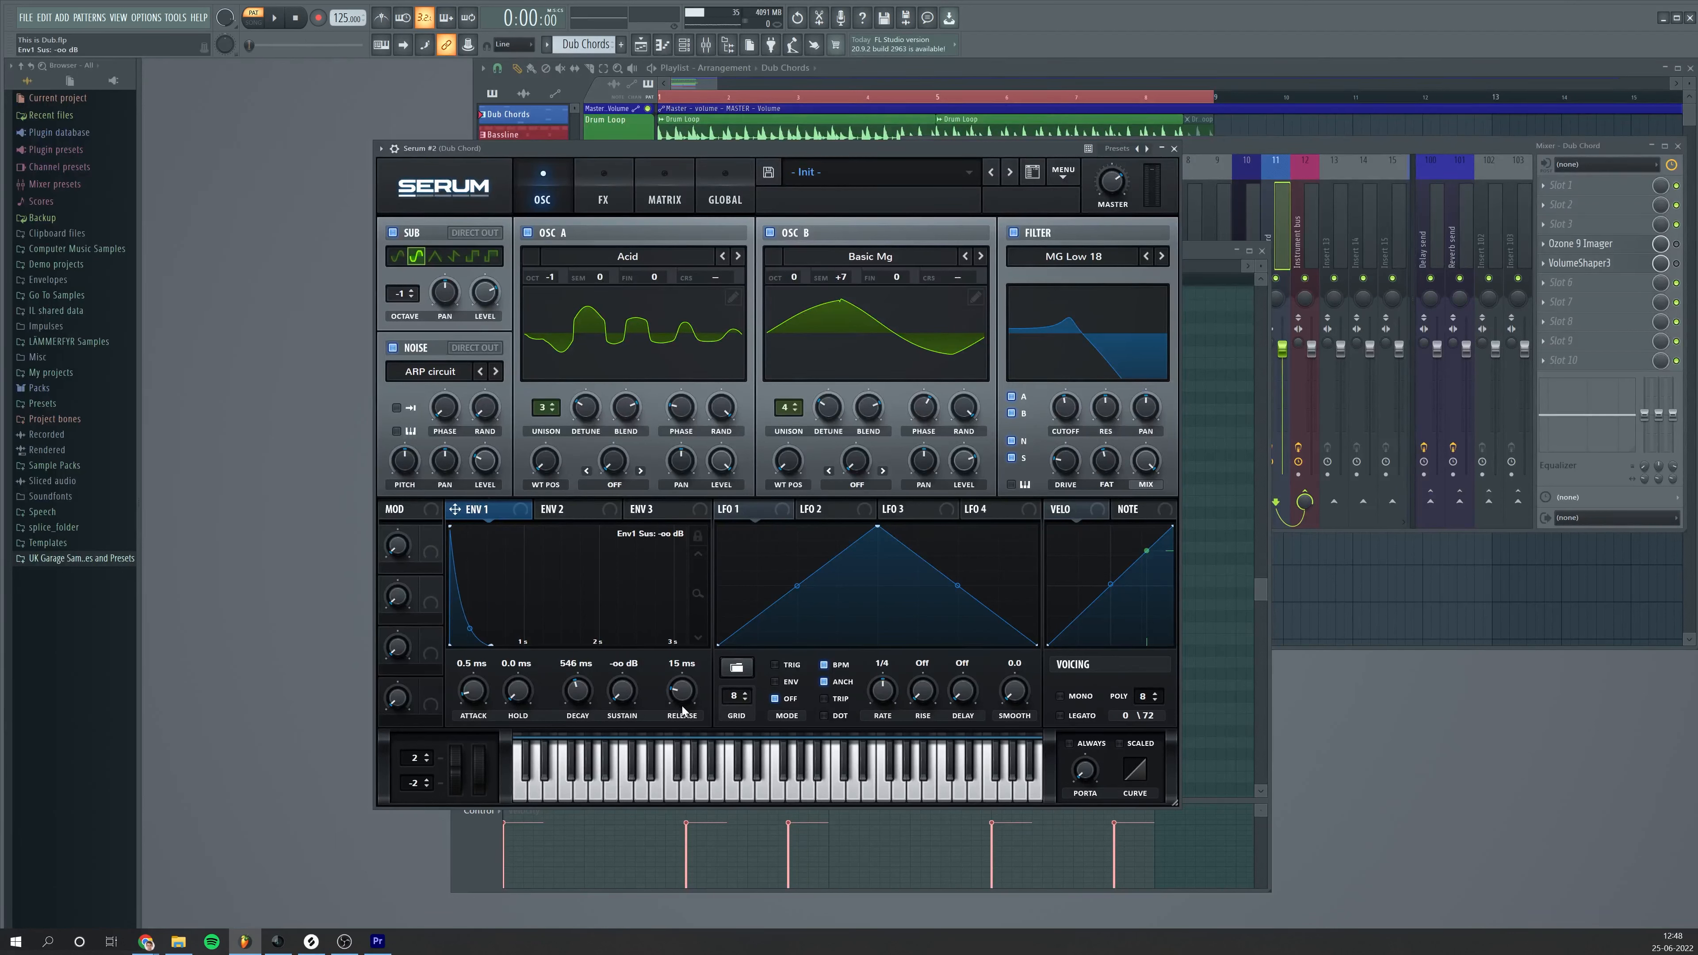
left_click_drag(682, 703, 683, 698)
key("space")
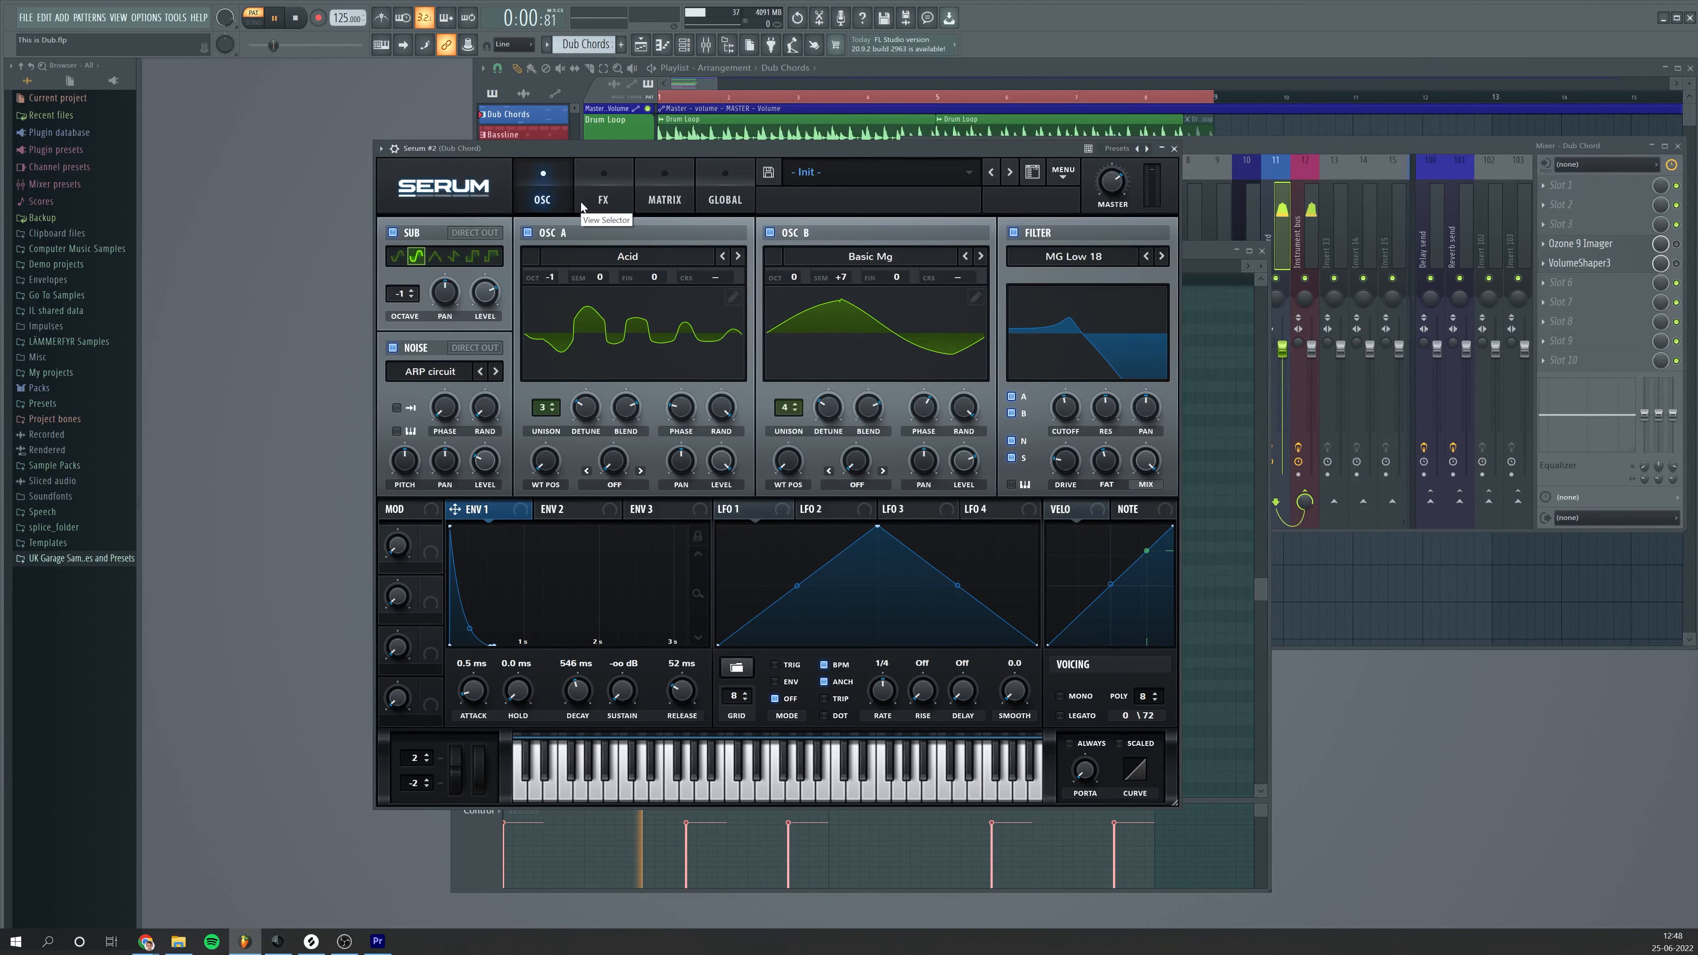
key("space")
Shape Envelope 2 with 573 ms decay, 0% sustain and 26 ms release
left_click(563, 516)
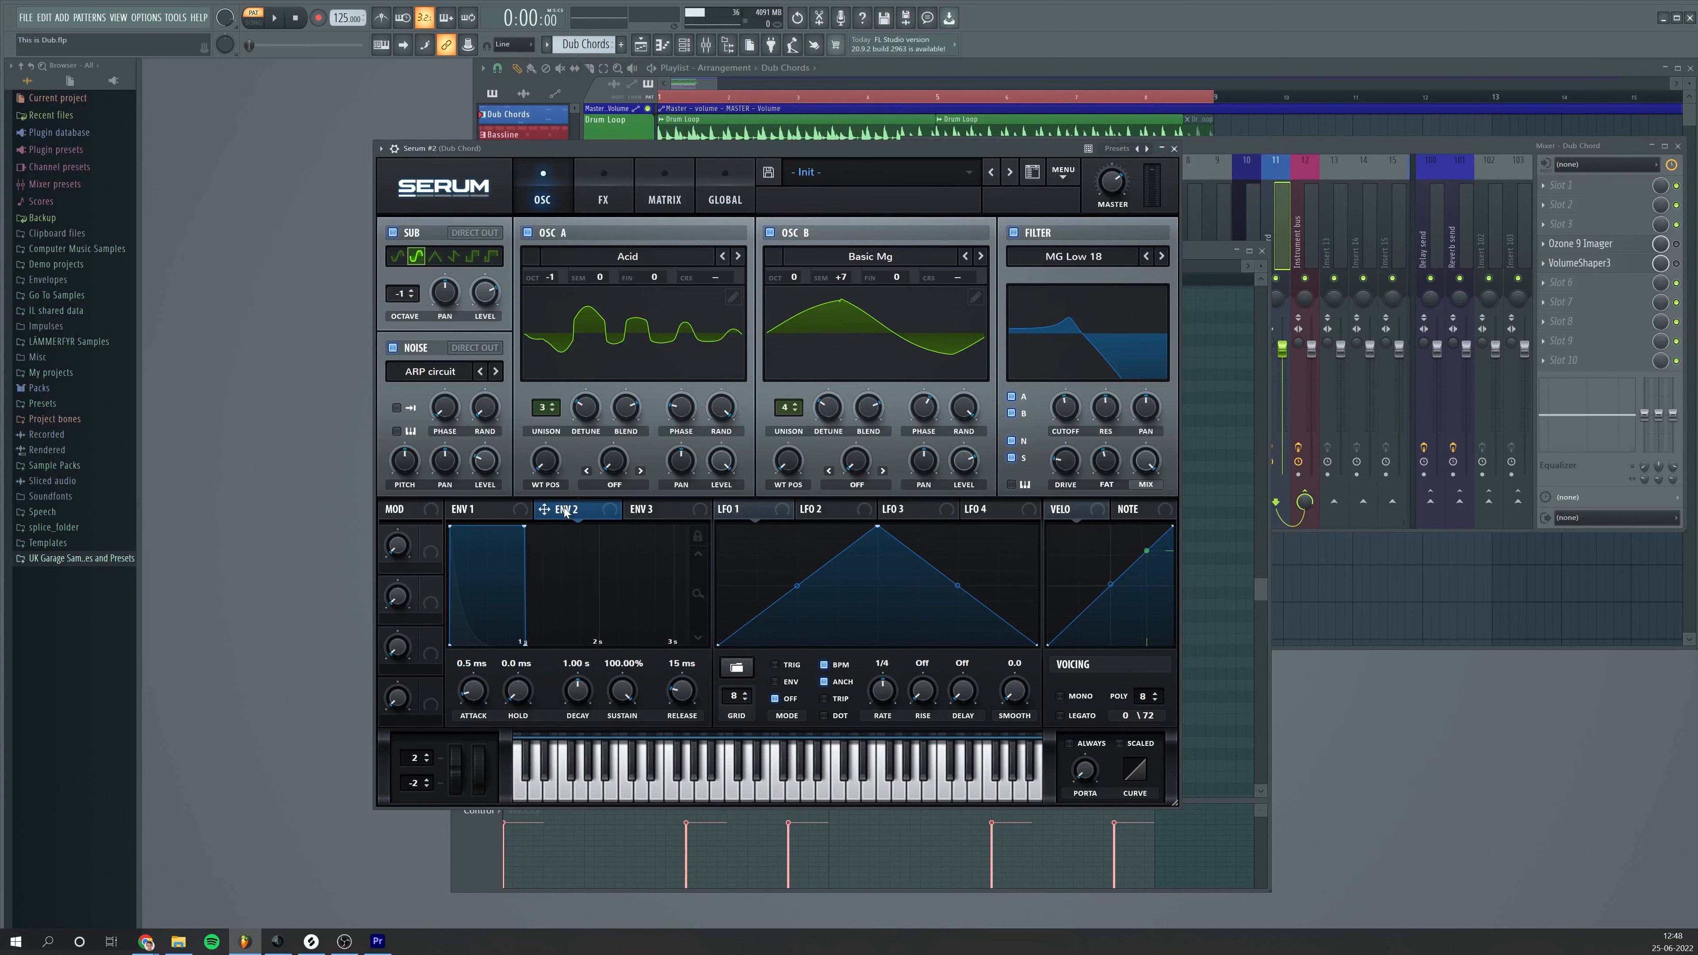
left_click_drag(581, 699, 630, 863)
left_click_drag(584, 694, 583, 697)
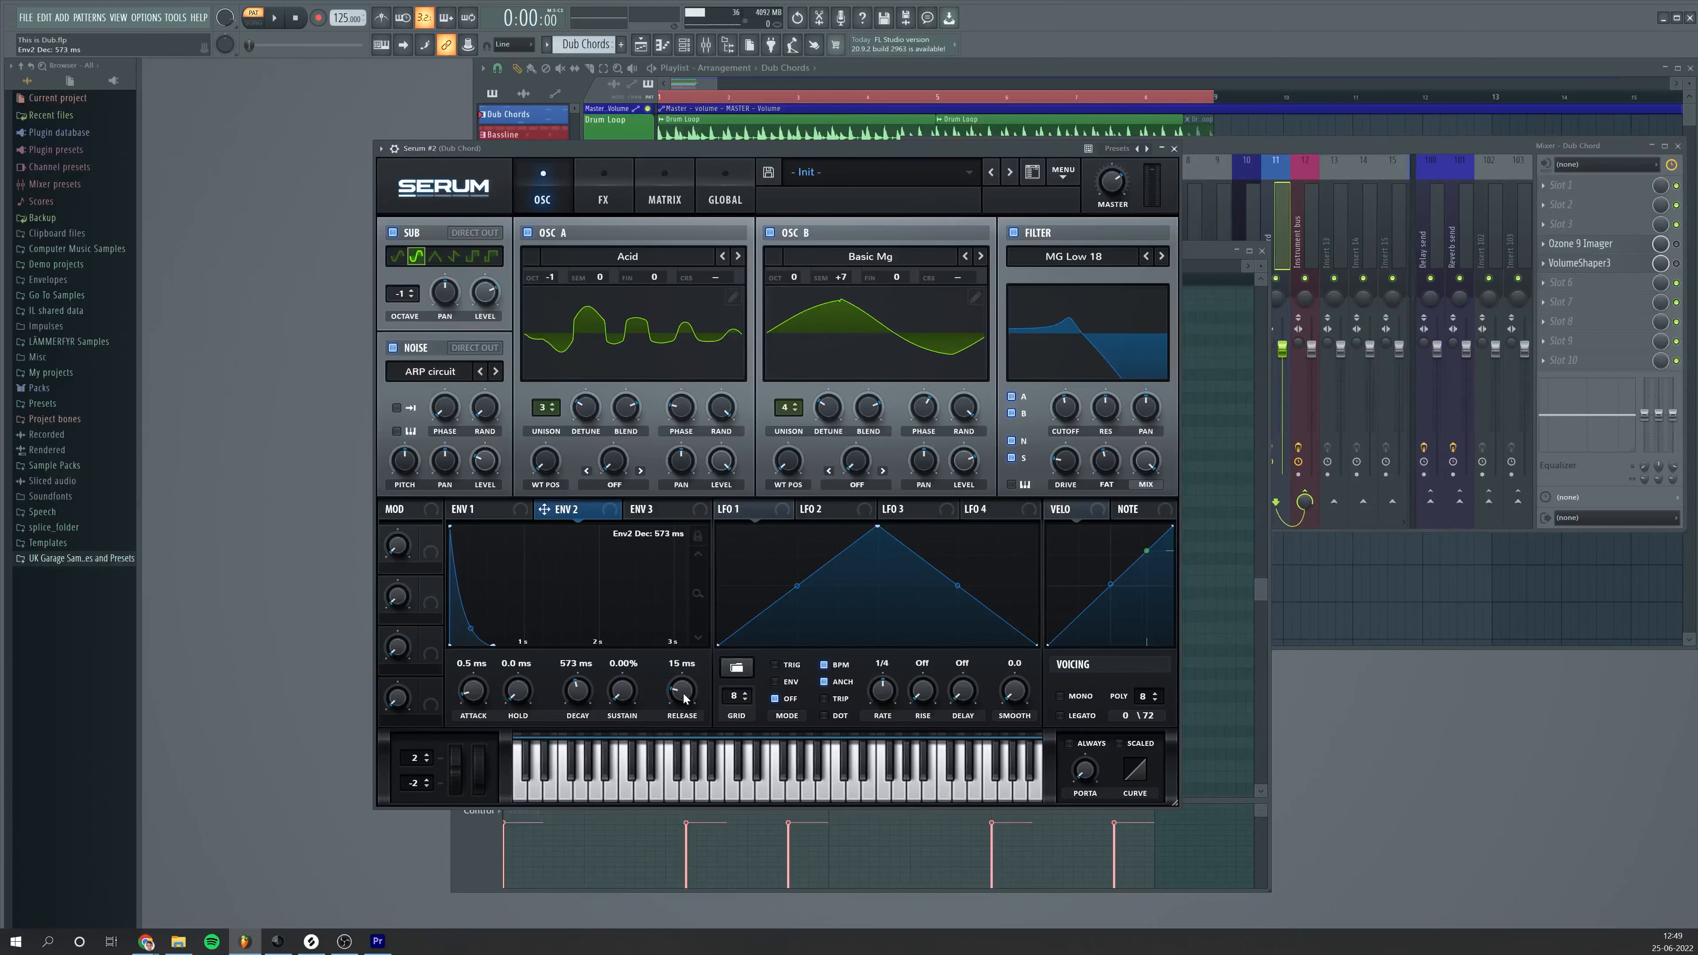
left_click_drag(683, 698, 683, 696)
Assign Envelope 2 to the filter cutoff with a modulation amount of about 36 and preview the chords
left_click_drag(544, 510, 1051, 388)
key("space")
key("space")
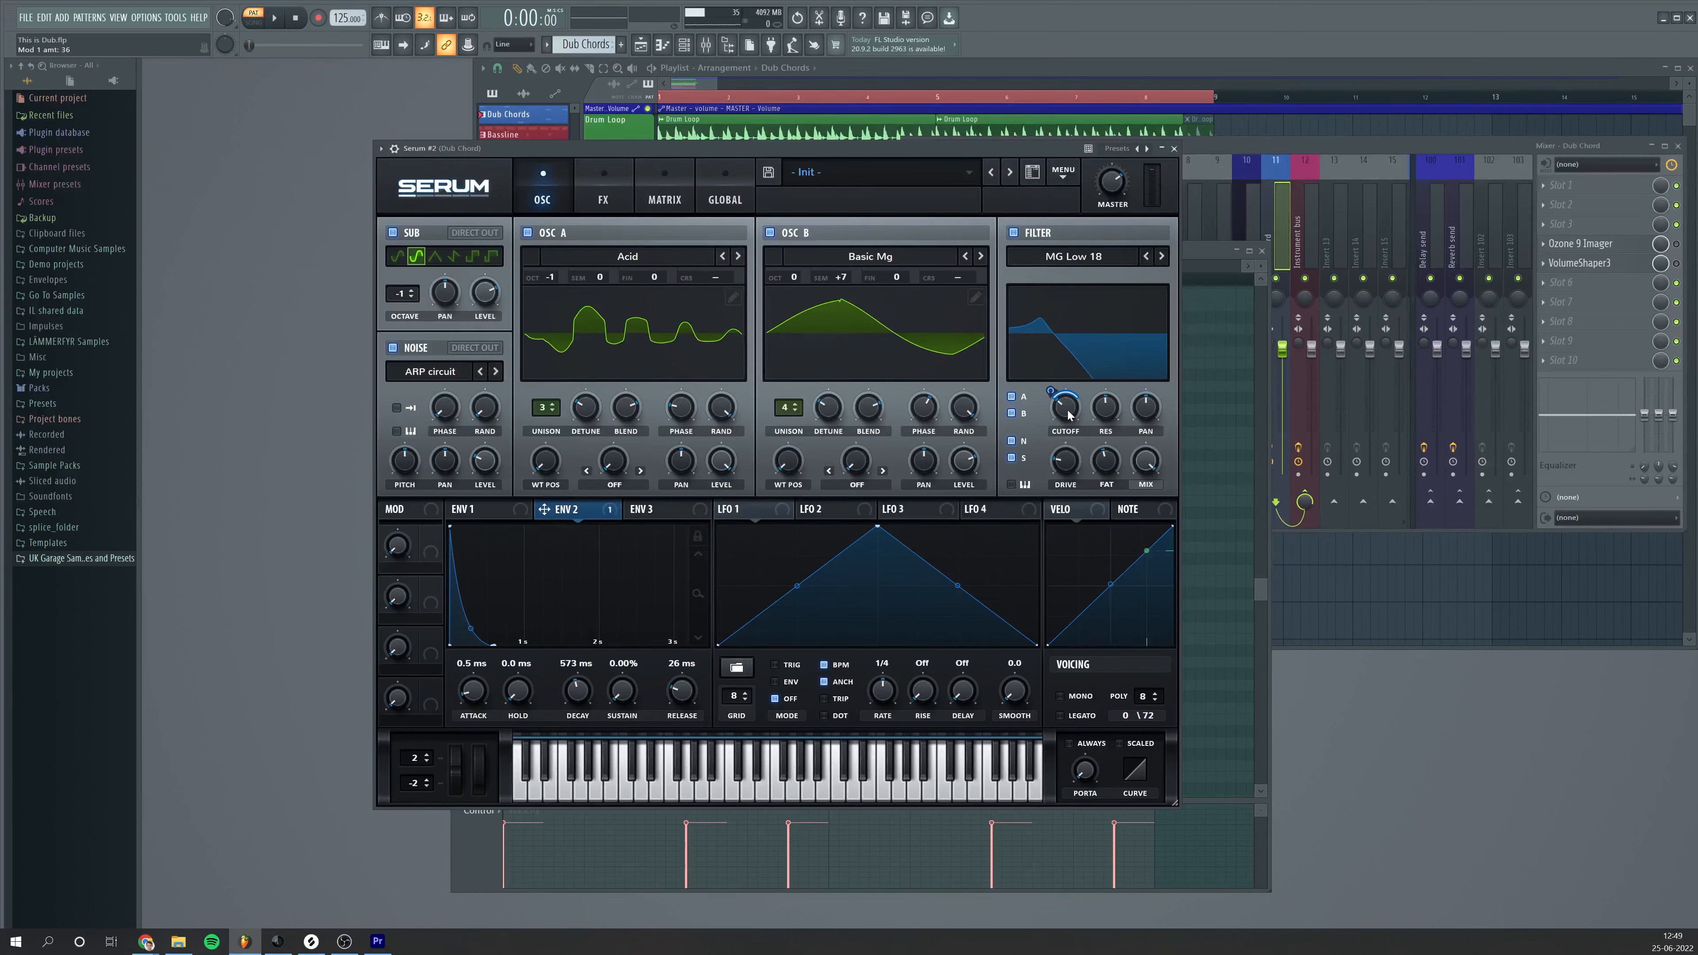
Set the filter cutoff to 80 Hz while previewing the chords
key("space")
left_click(1068, 415)
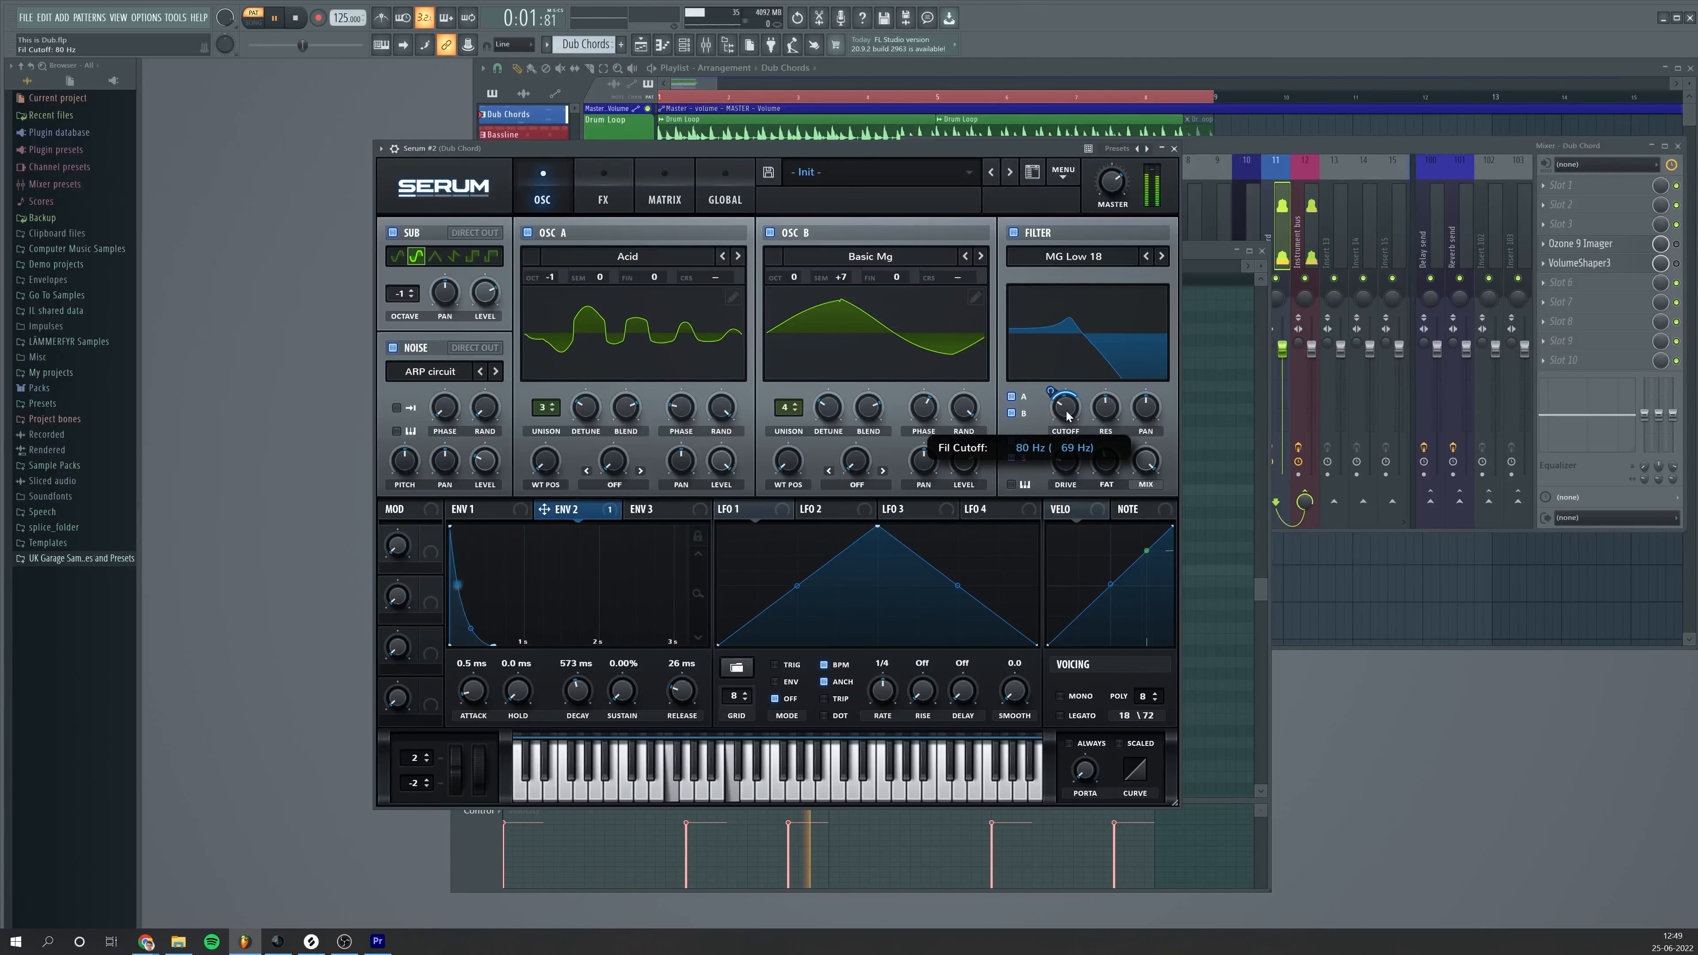
key("space")
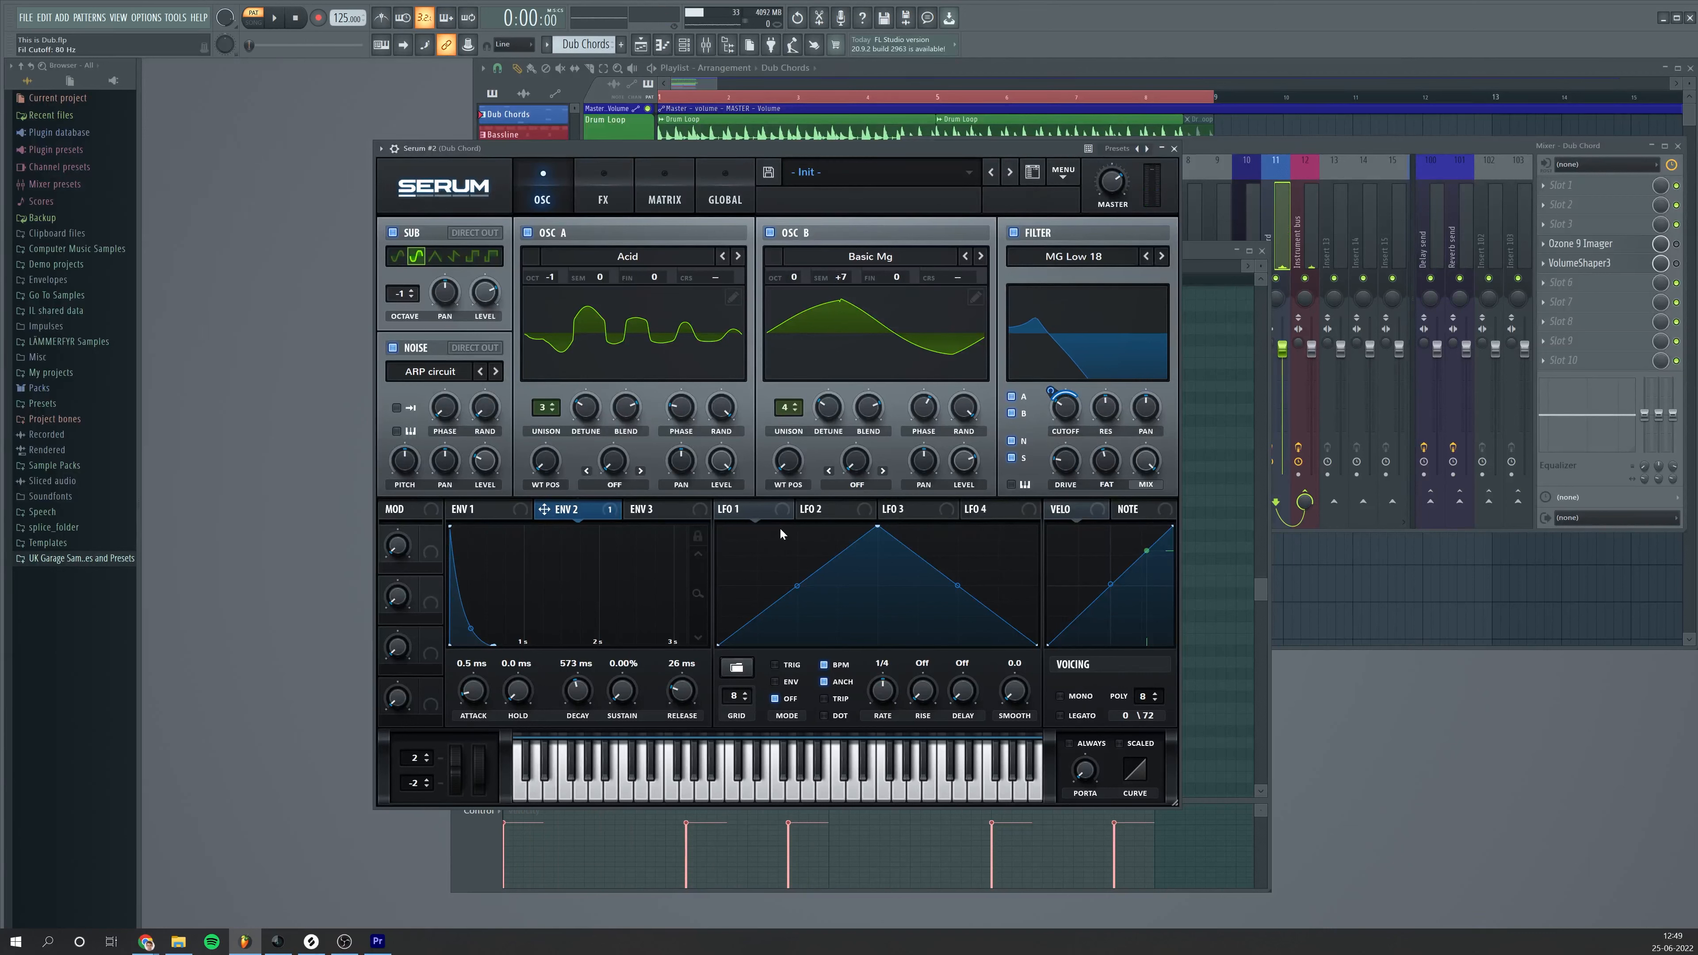
Turn off LFO 1's BPM sync, set its rate to 0.9 Hz and assign it to the filter cutoff
left_click(759, 511)
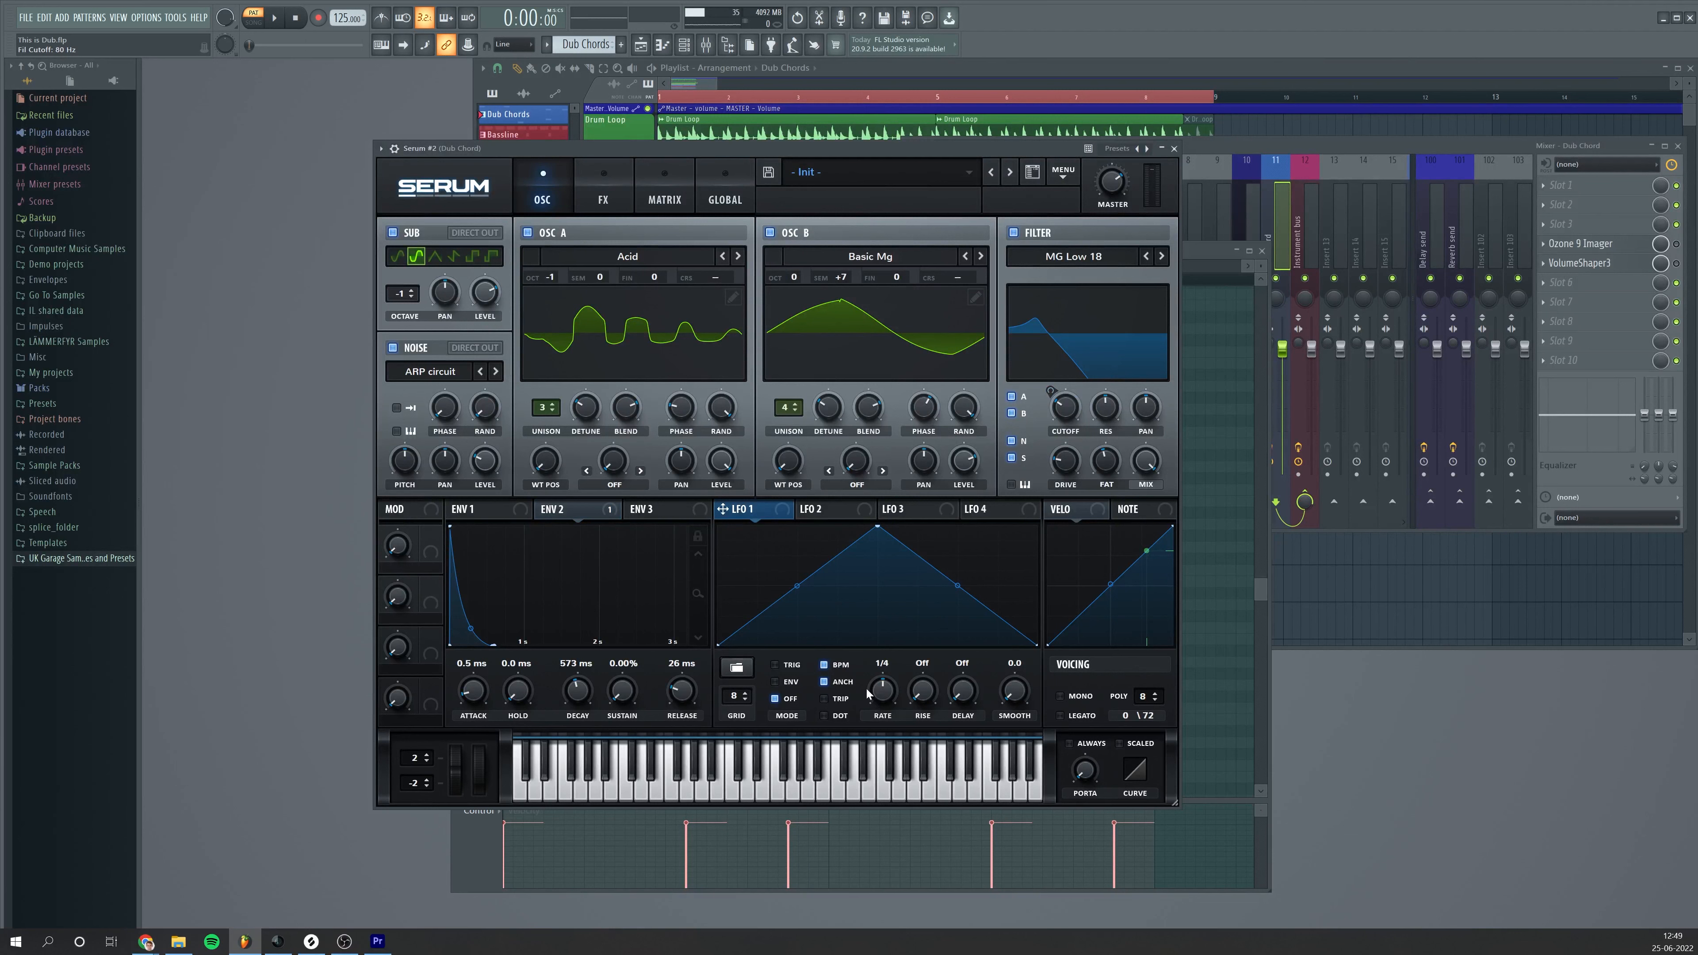
left_click(825, 665)
left_click_drag(888, 700, 886, 709)
left_click_drag(820, 541, 1056, 420)
Shift the peak of LFO 1's triangle shape slightly later and lower while previewing the chords
key("space")
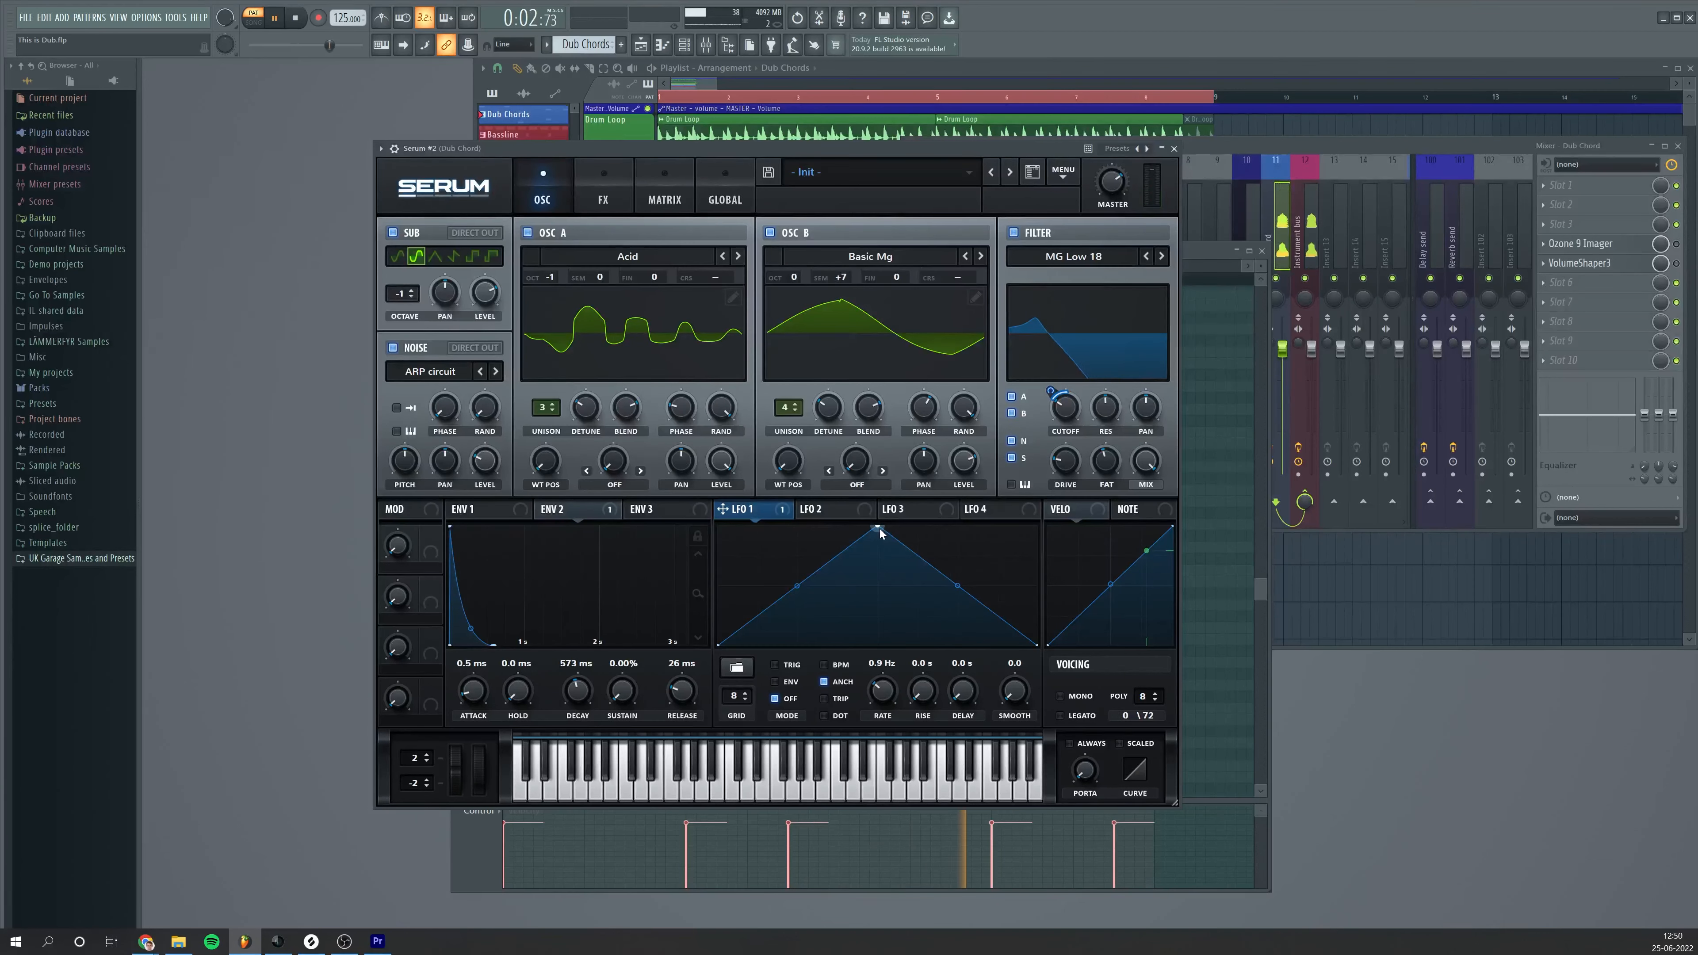
left_click_drag(880, 529, 898, 554)
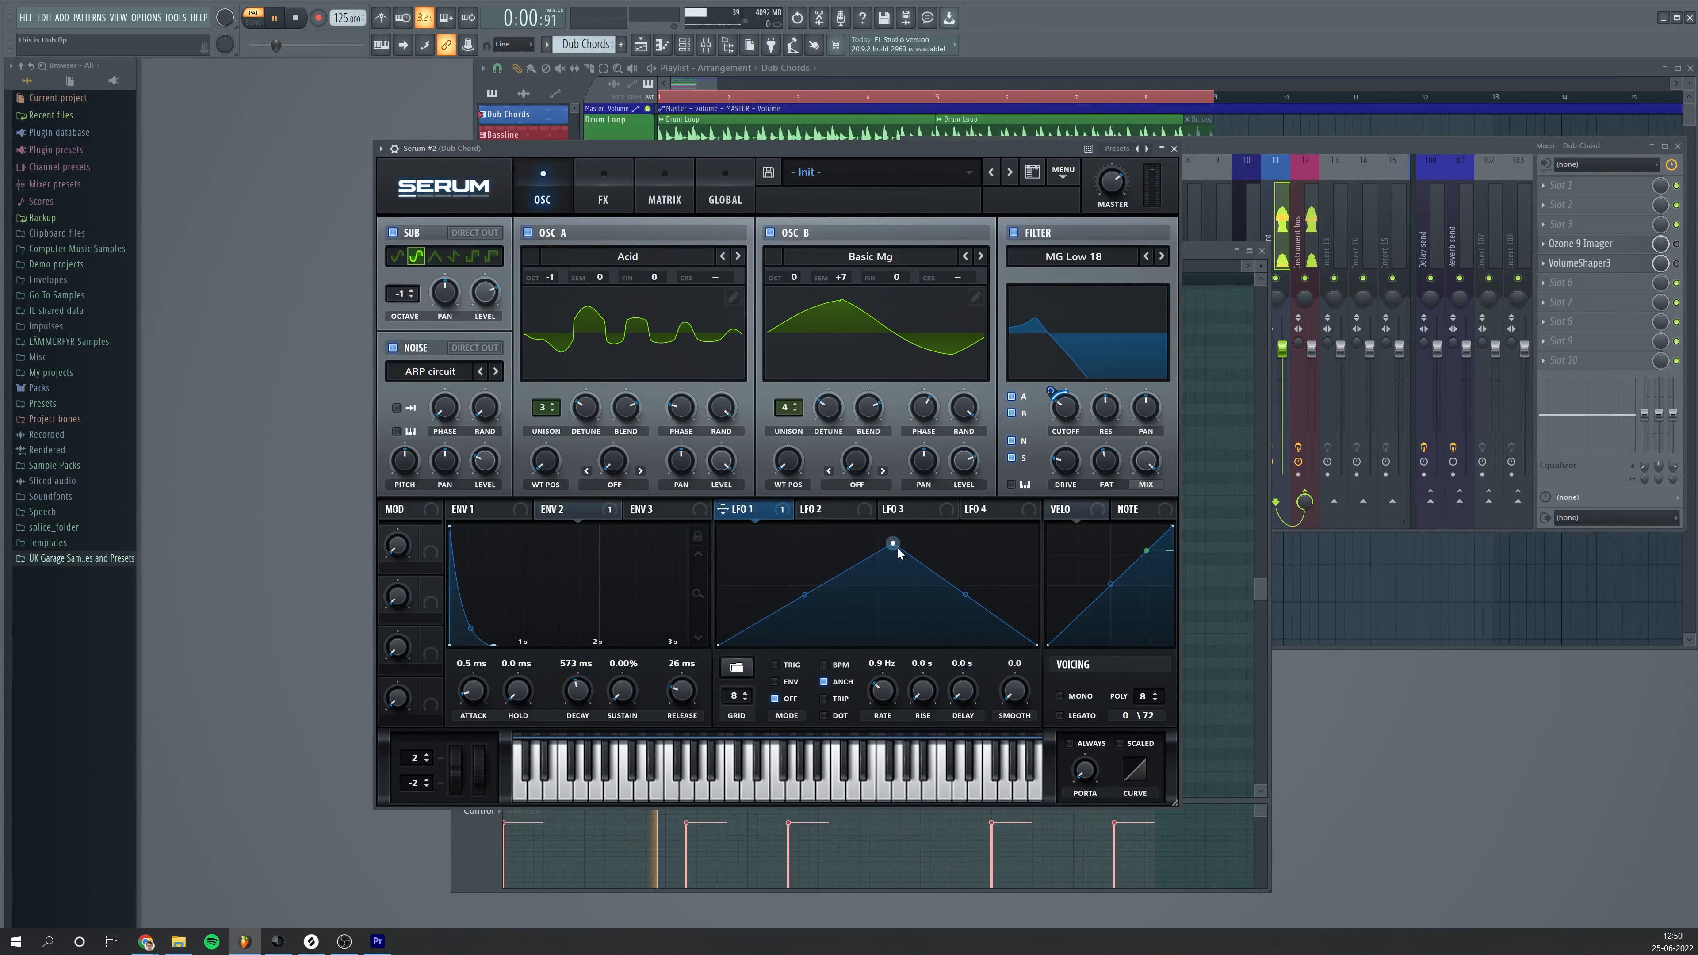
key("space")
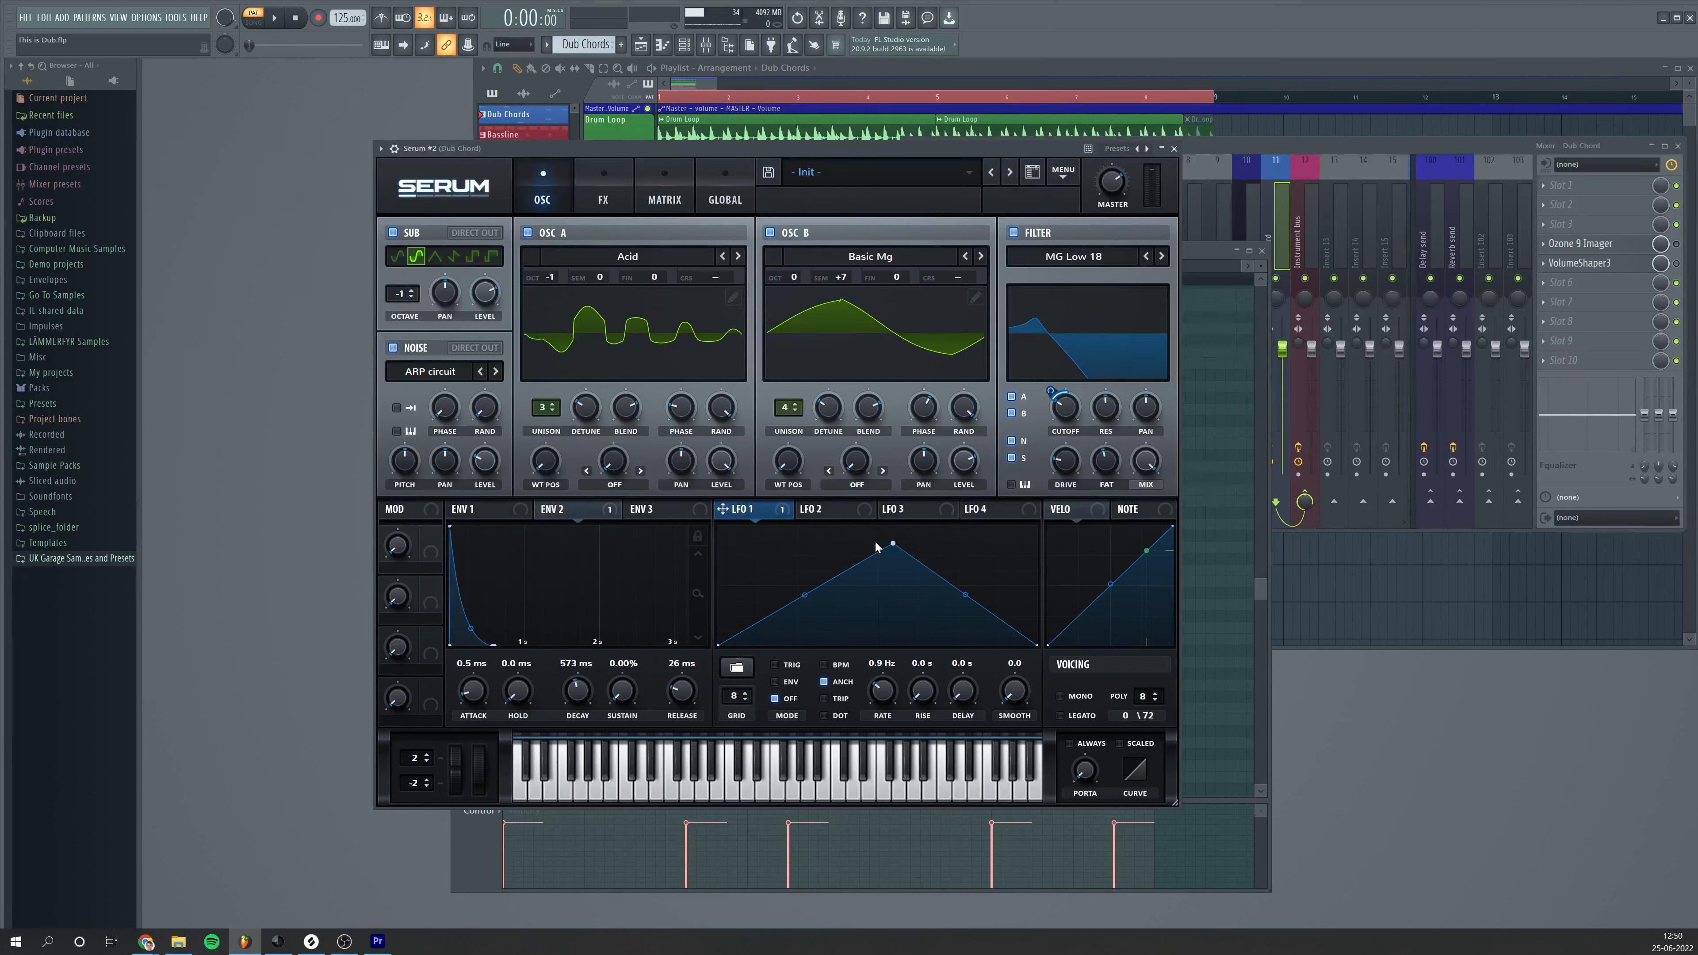
Enable the phaser effect with reduced depth, 1122 Hz frequency, 67% feedback and about 32% mix, and preview the chords
left_click(609, 179)
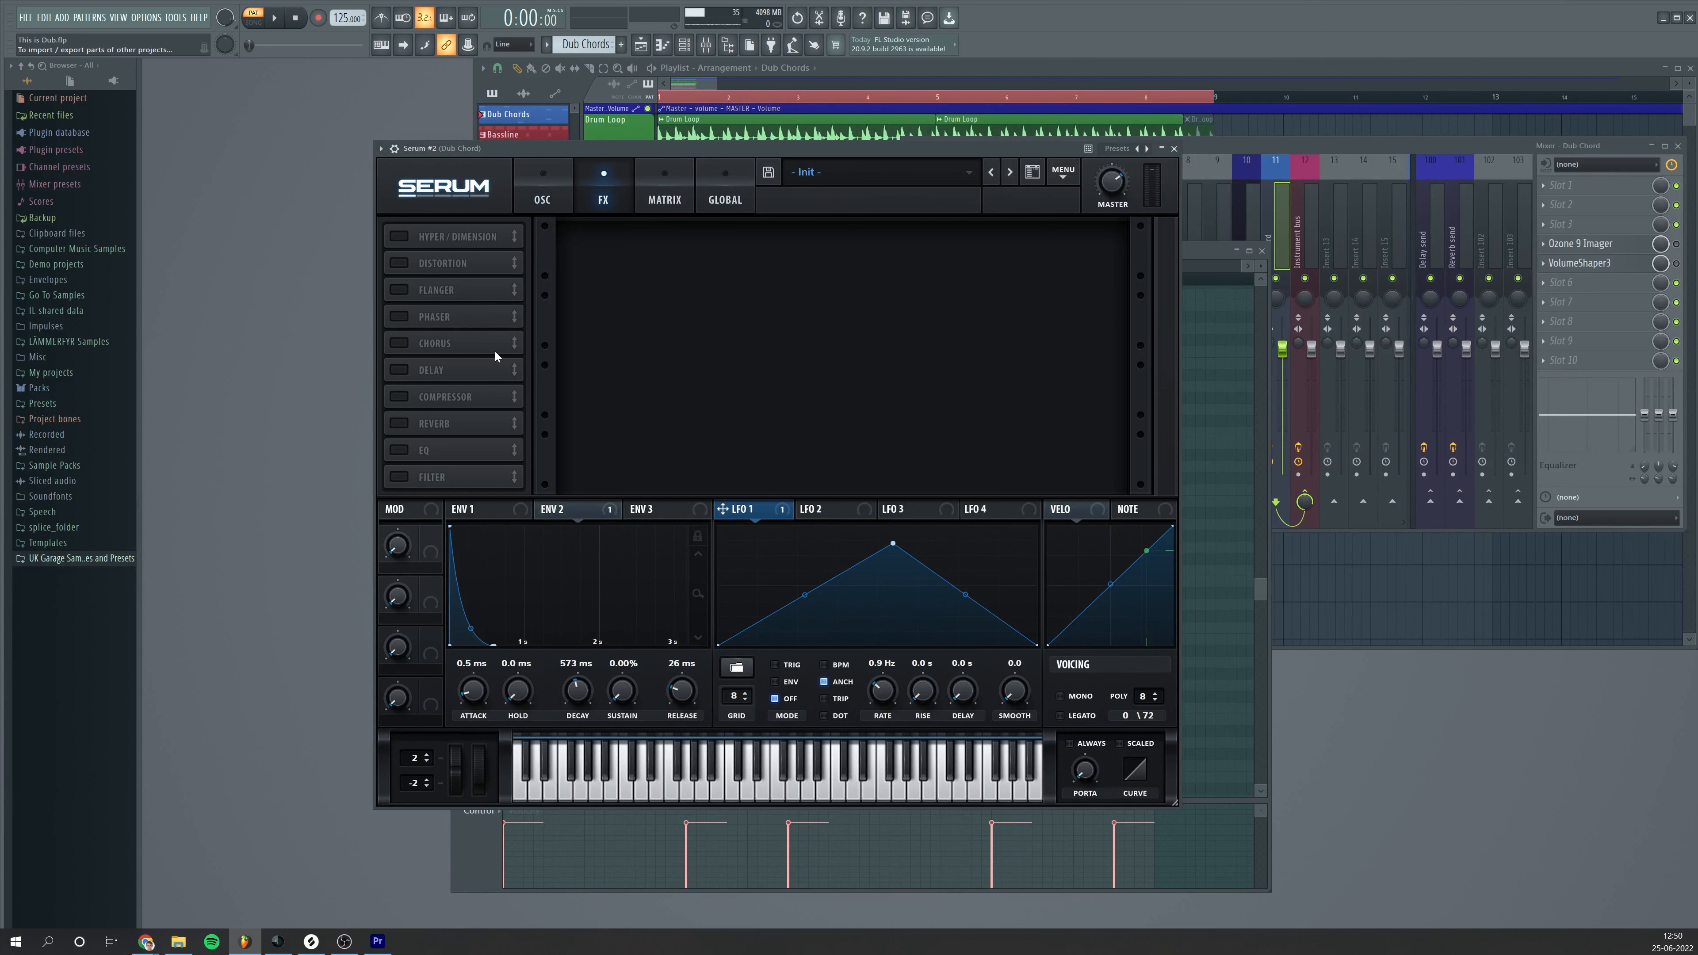
left_click(399, 319)
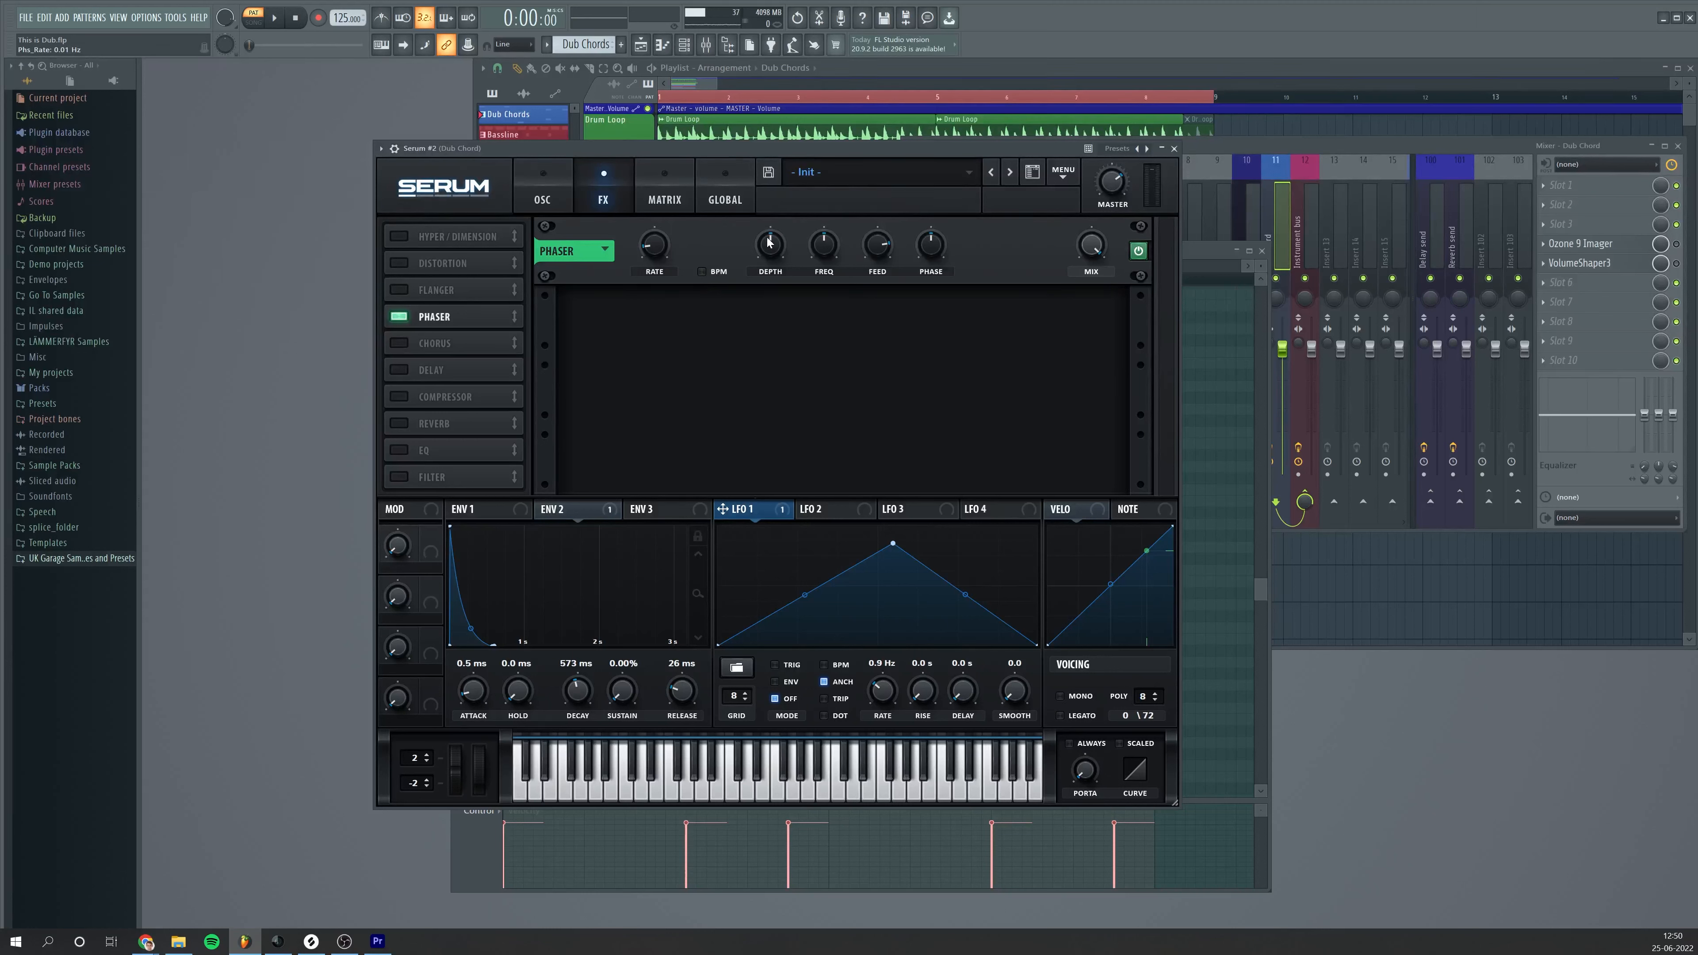
left_click_drag(770, 242, 827, 242)
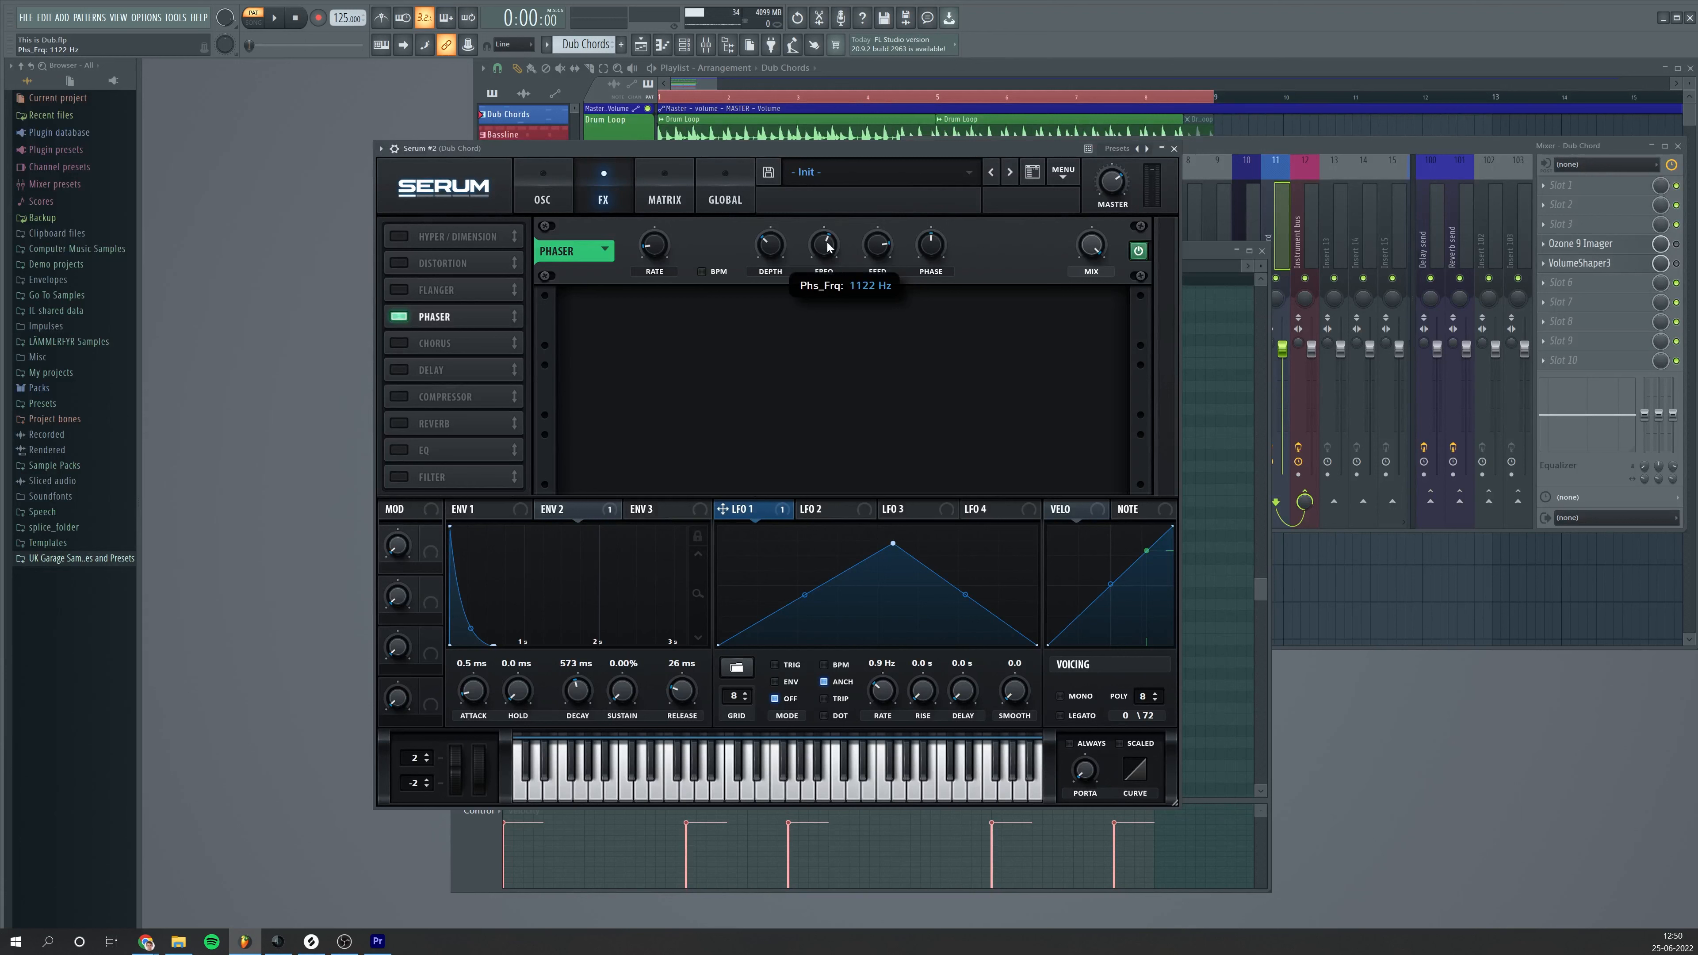
left_click_drag(880, 249, 884, 259)
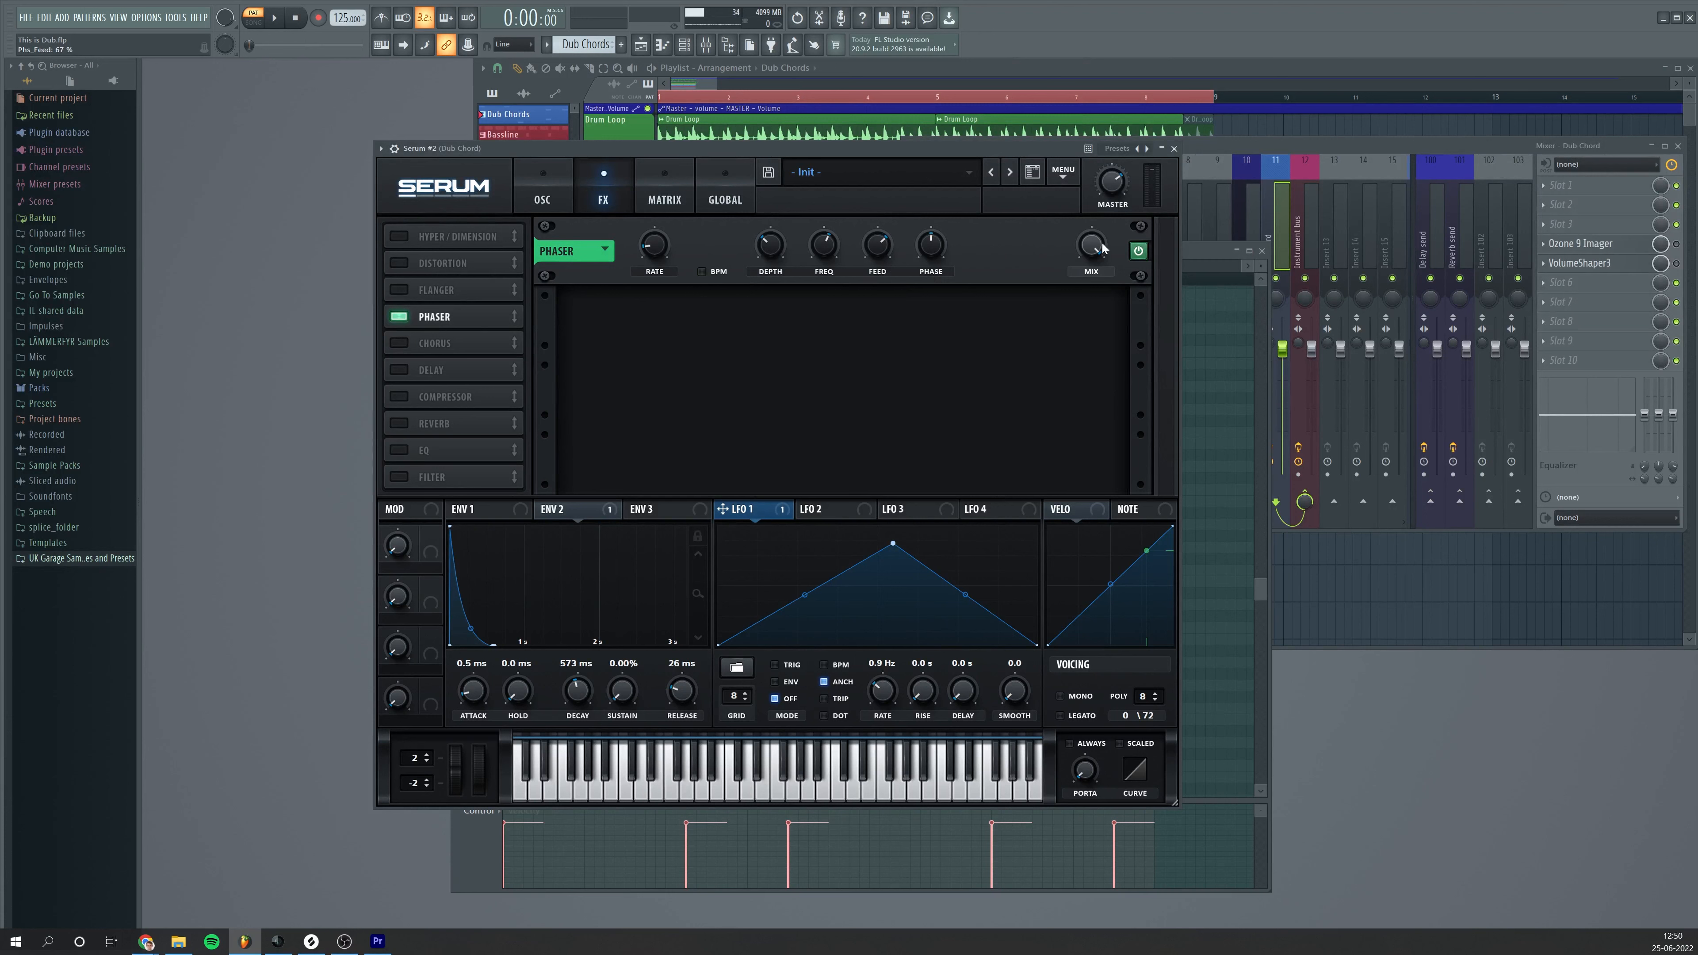
left_click_drag(1091, 246, 1102, 286)
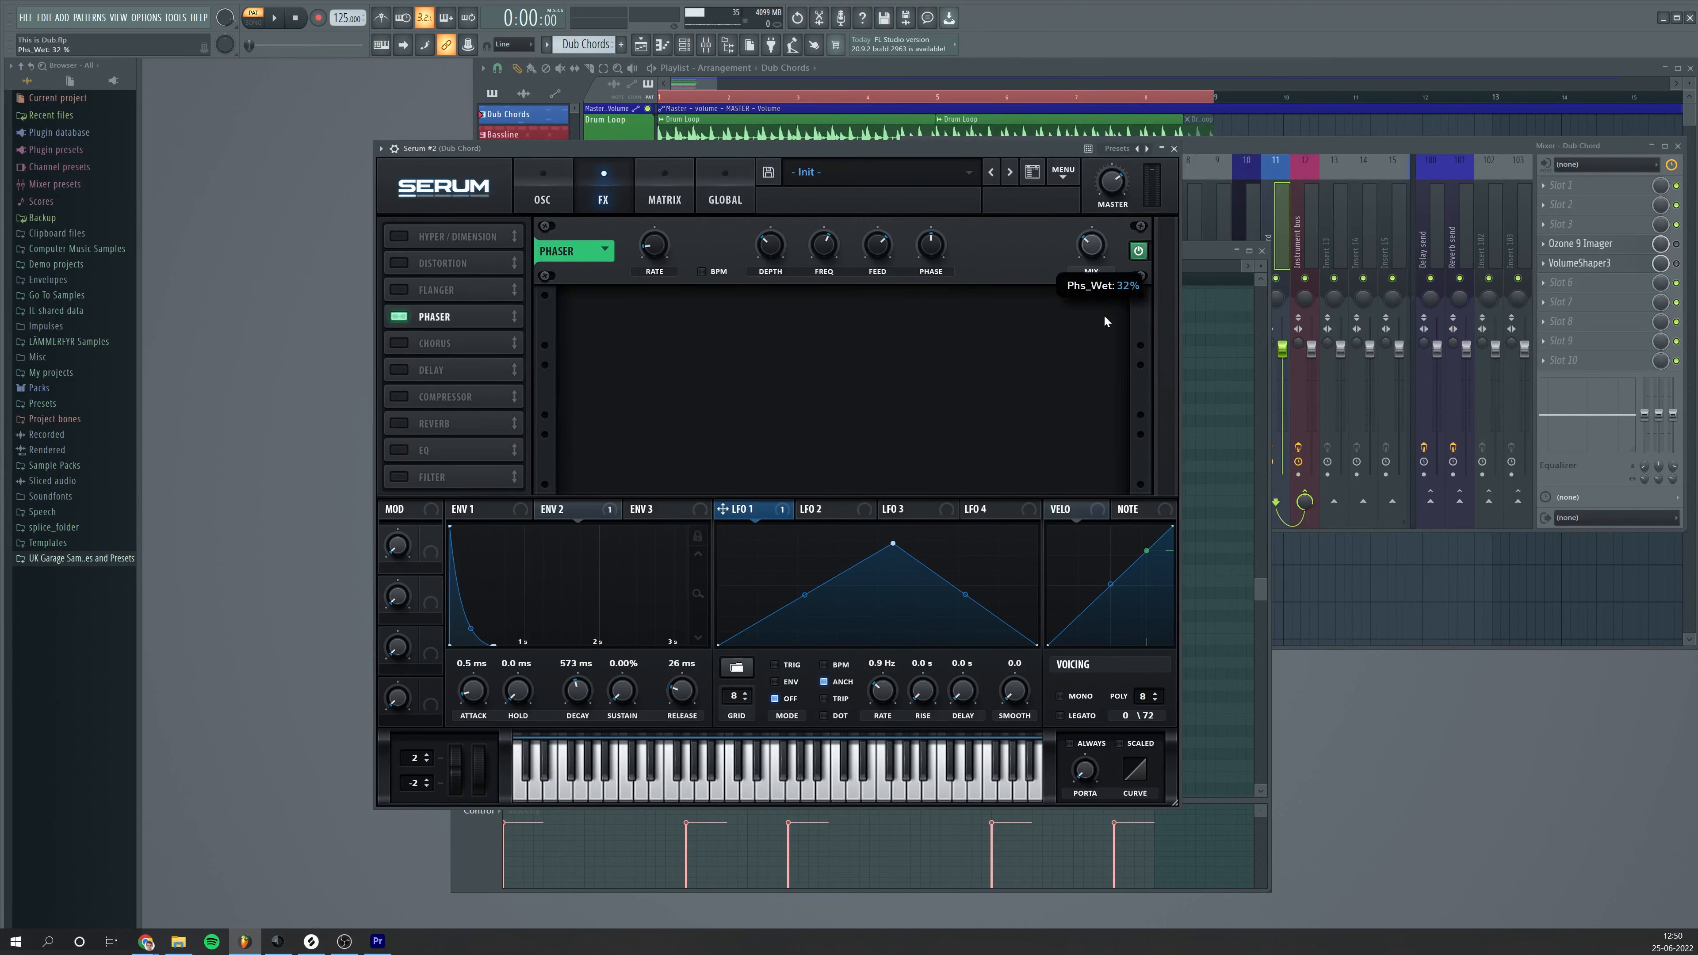
key("space")
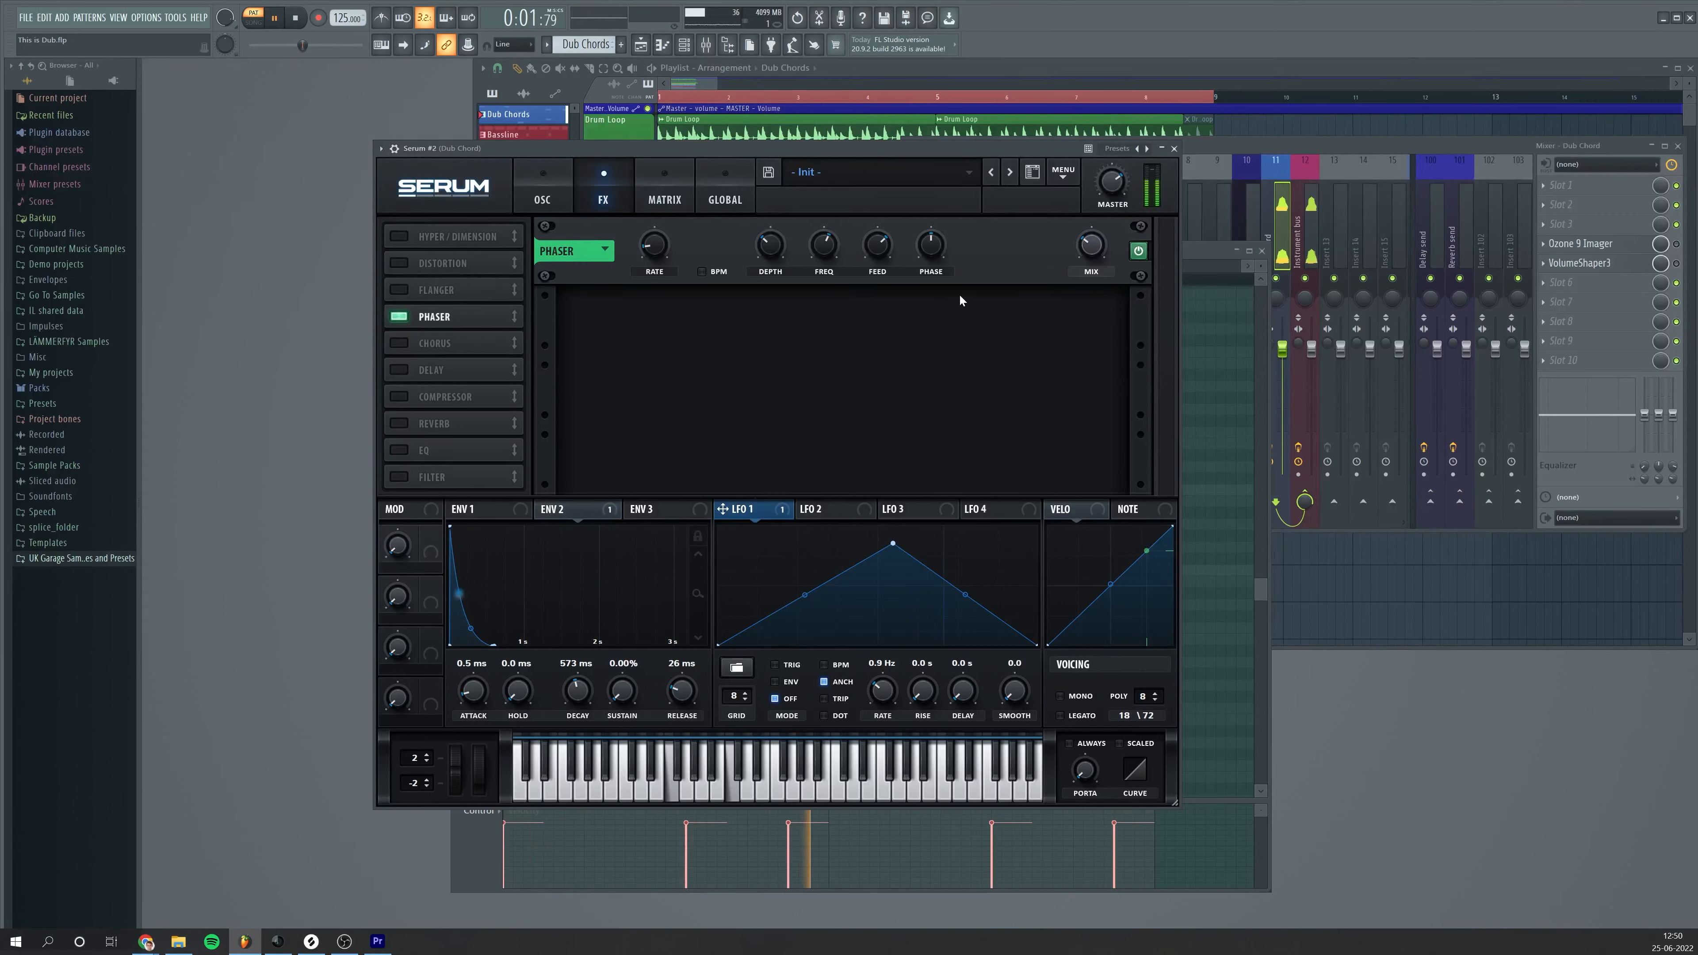
mouse_move(1078, 253)
left_mouse_down()
mouse_move(1112, 214)
mouse_move(1120, 287)
mouse_move(1094, 242)
left_mouse_up()
key("space")
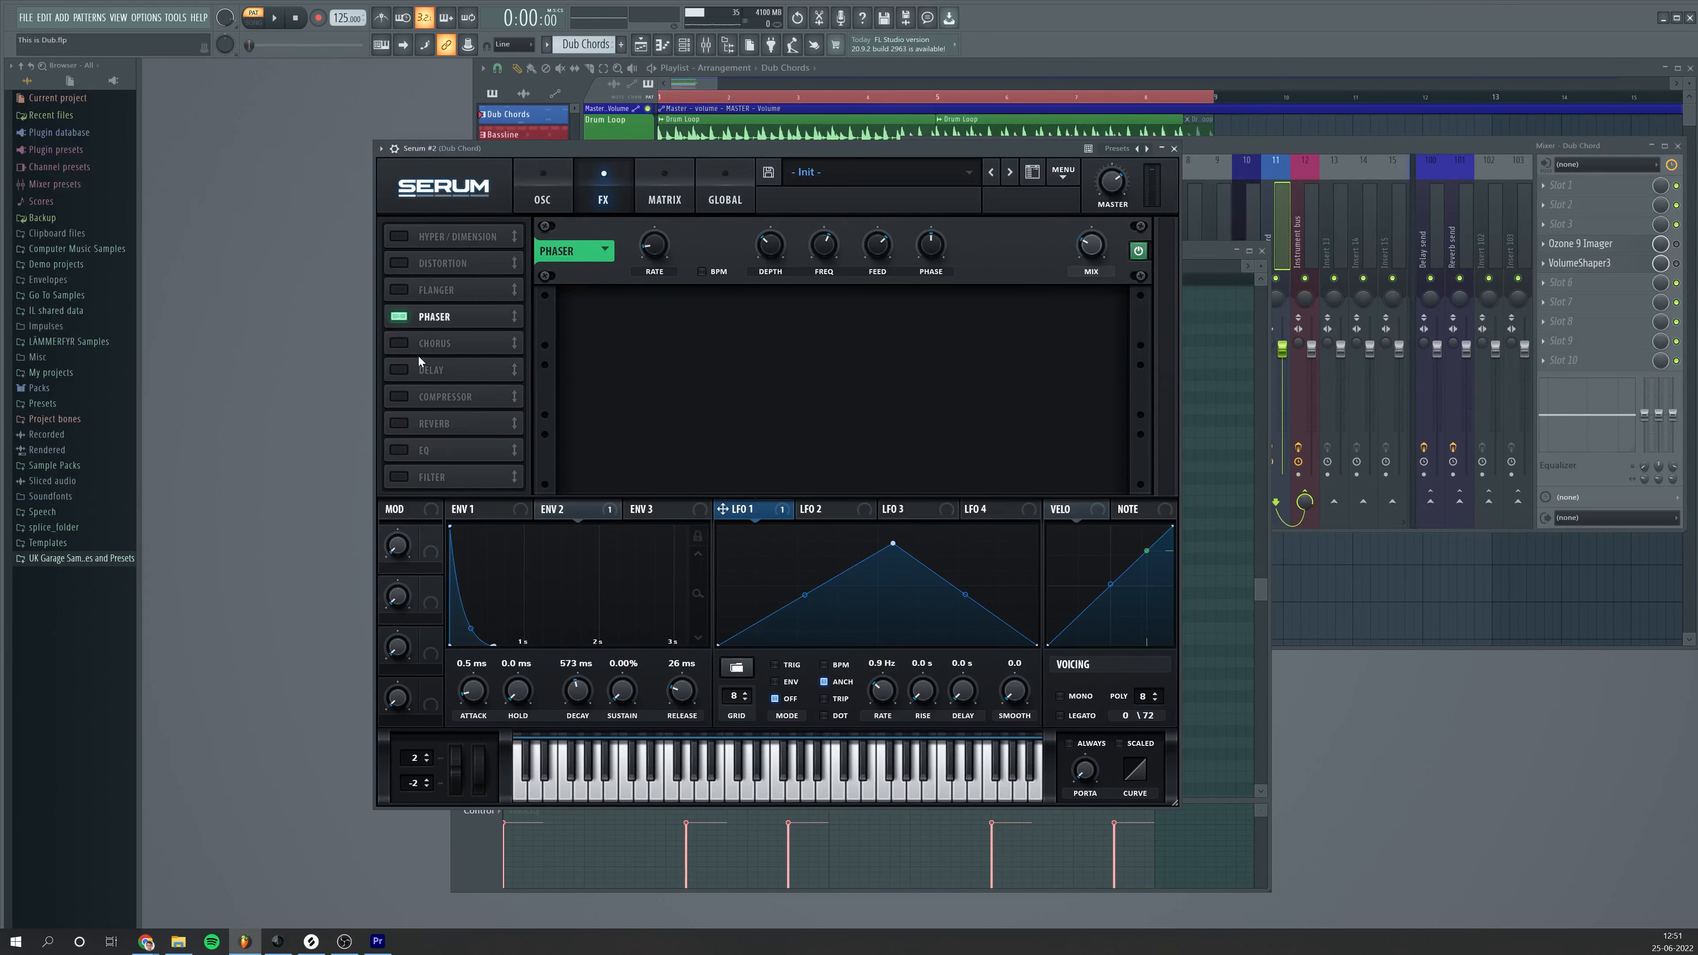
Add an MG Low 12 filter effect after the phaser, raise its cutoff and resonance, and set drive to 13% and fat to 21%
left_click(403, 475)
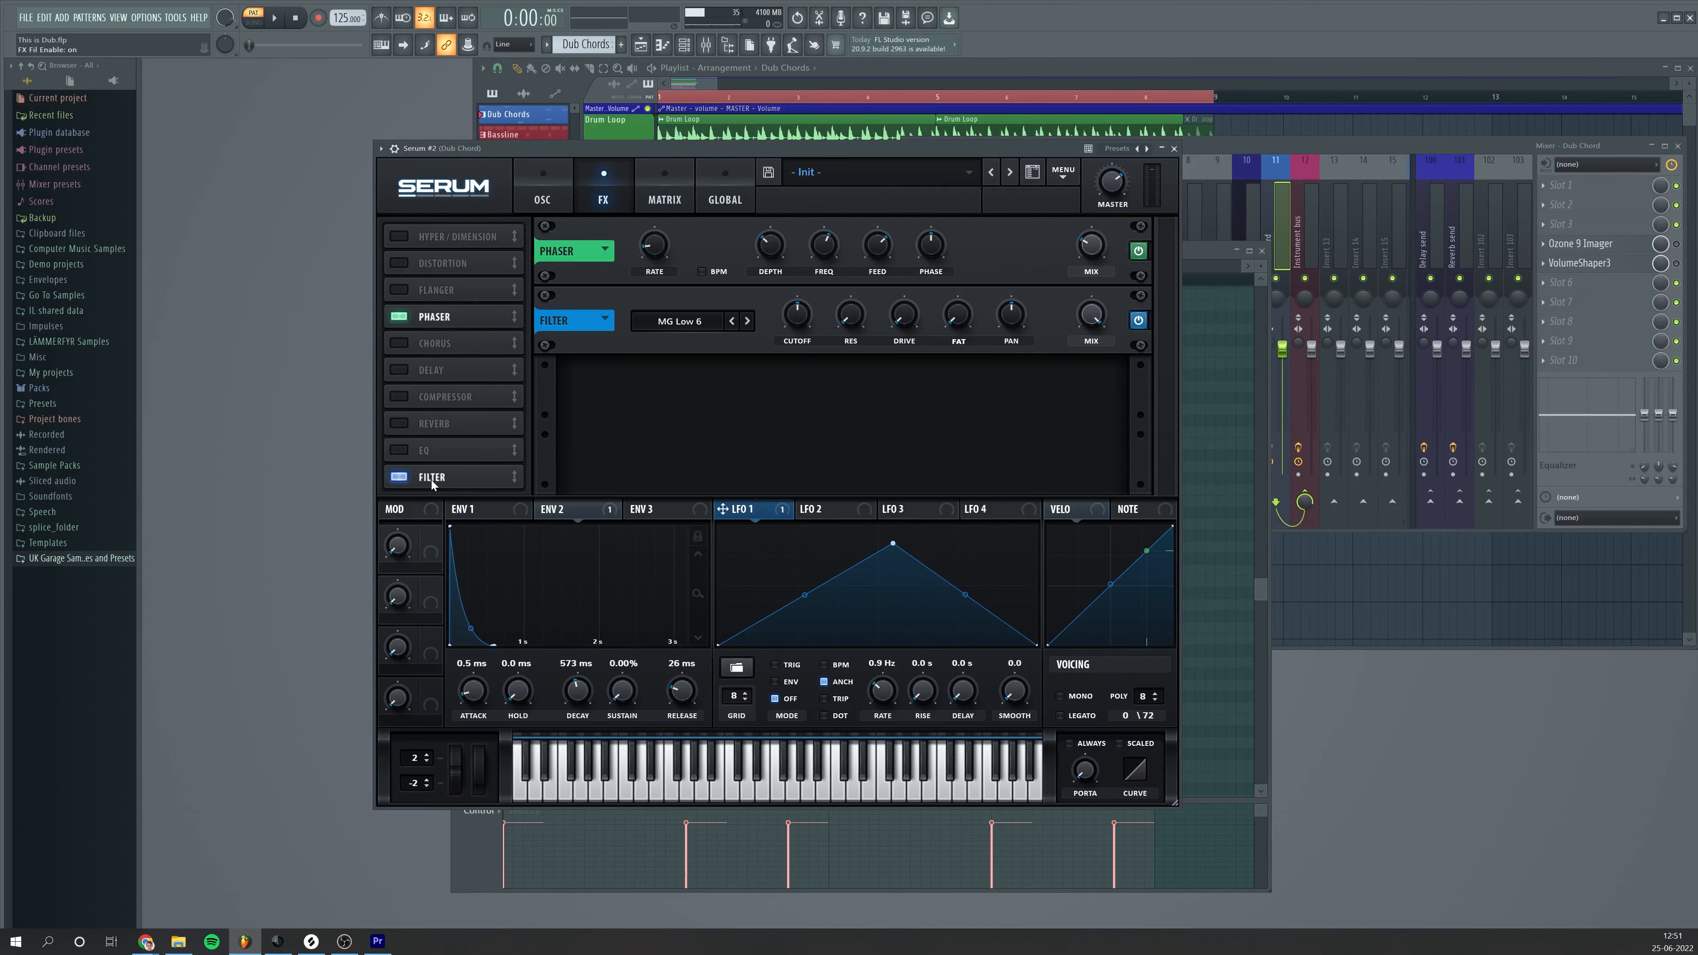
left_click_drag(431, 480, 447, 341)
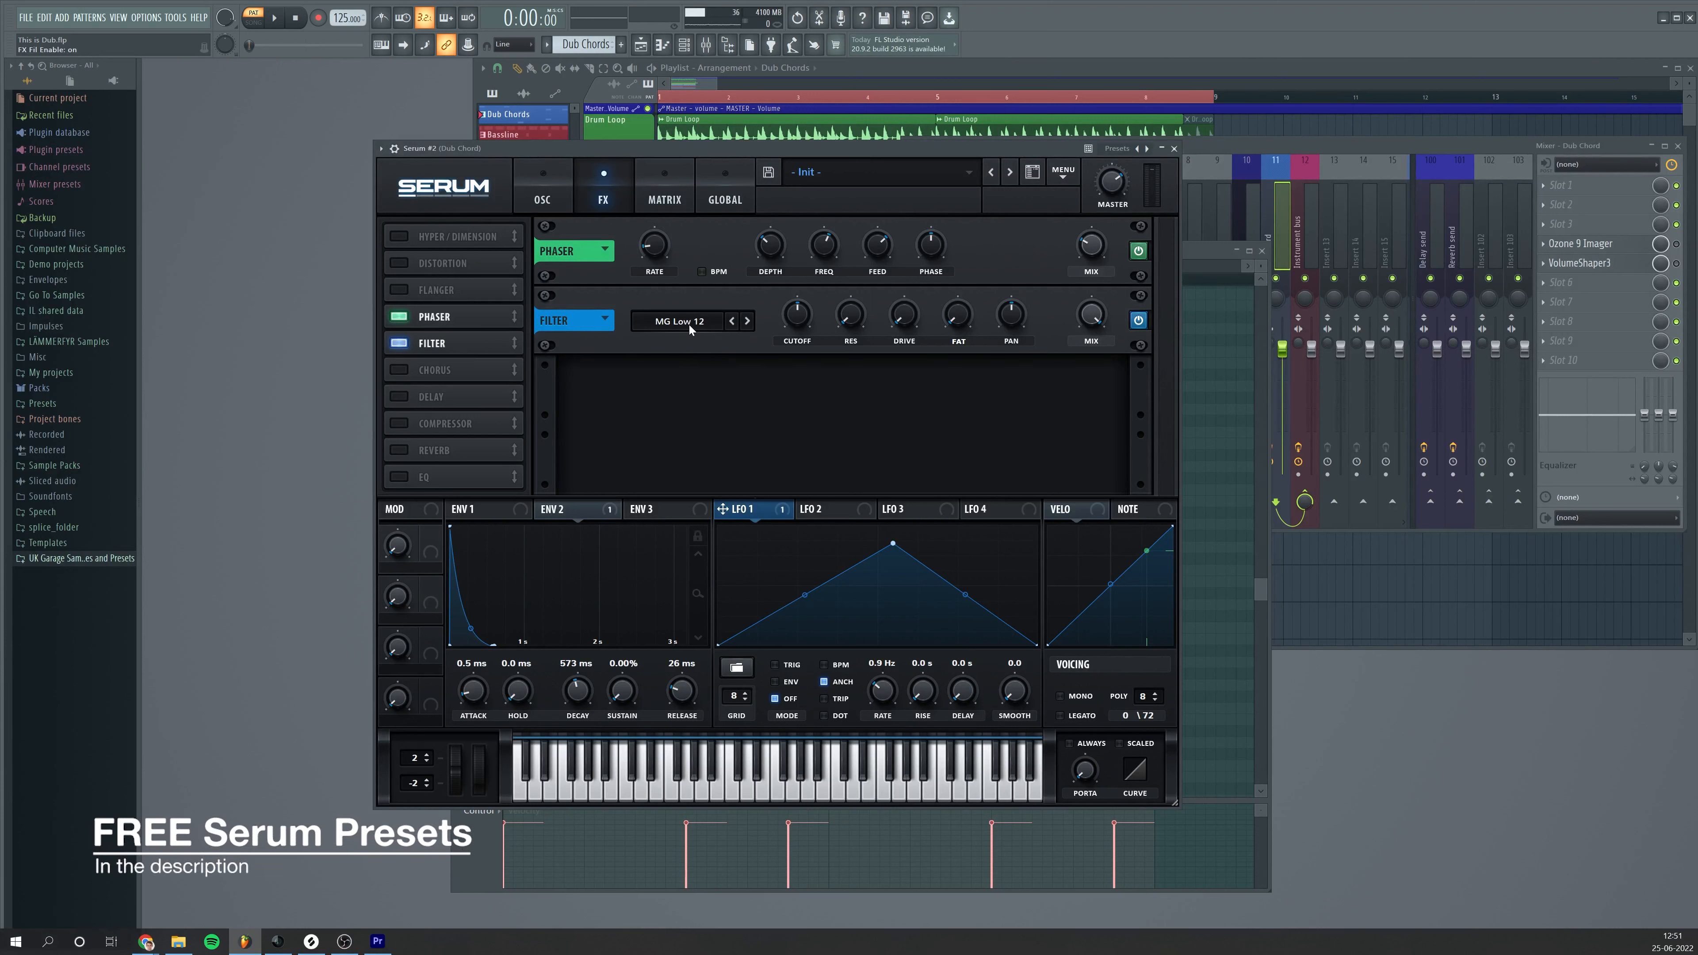
mouse_move(797, 313)
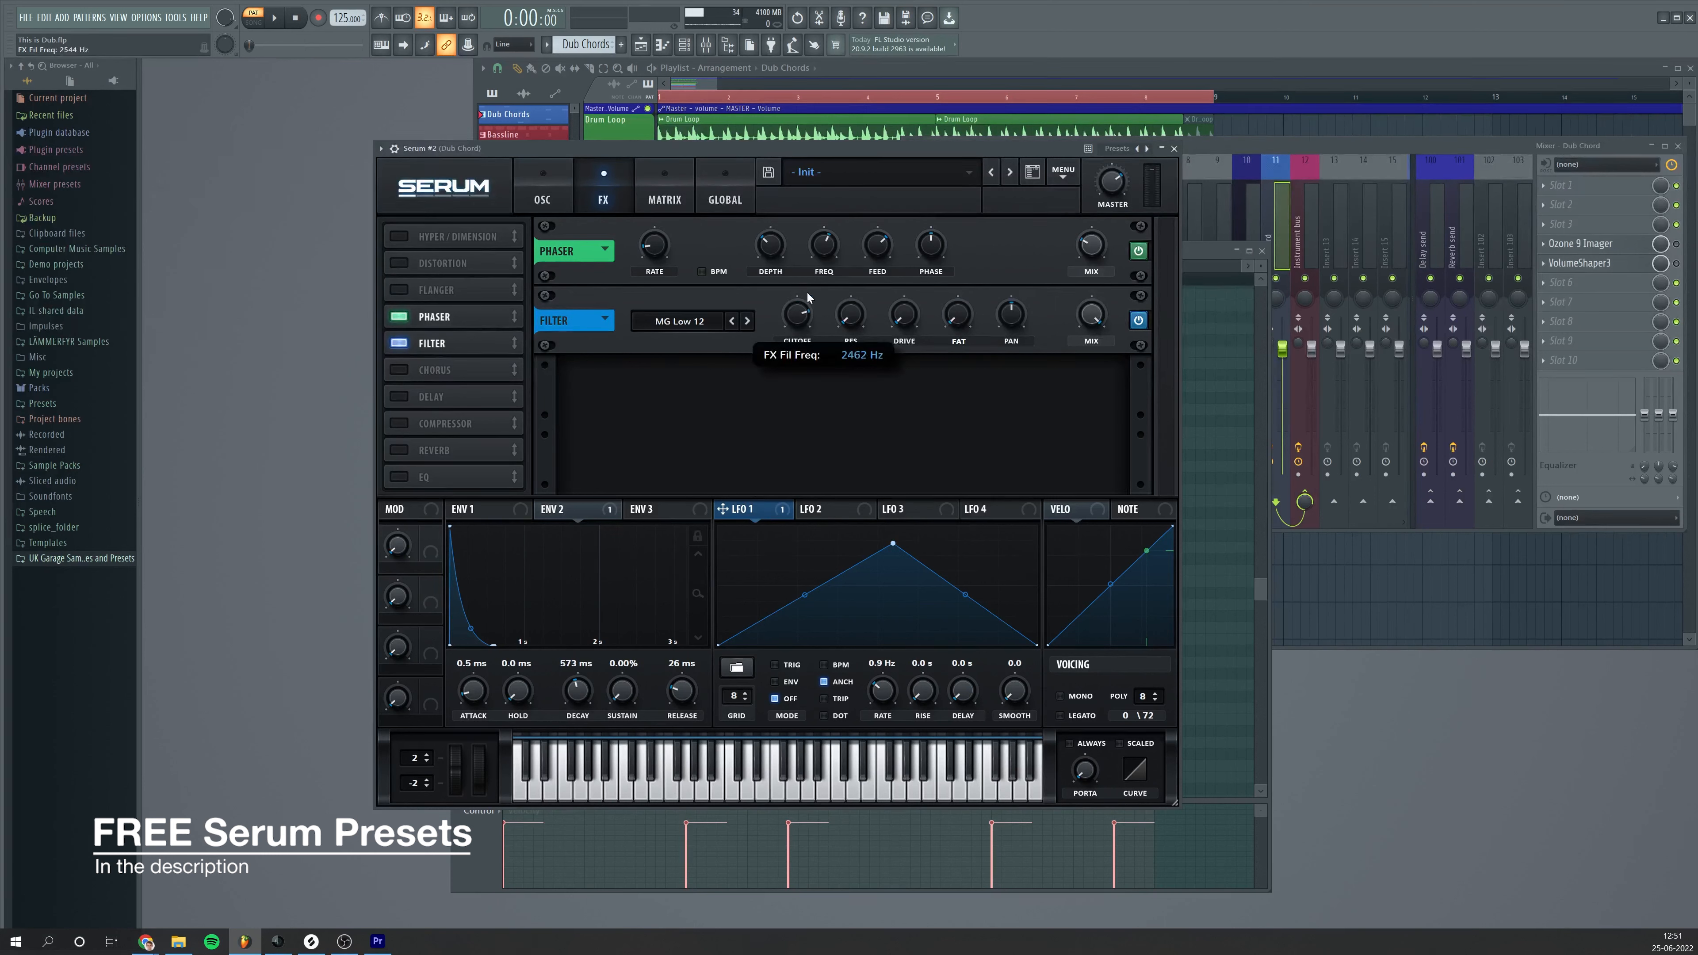
left_click_drag(806, 291, 818, 290)
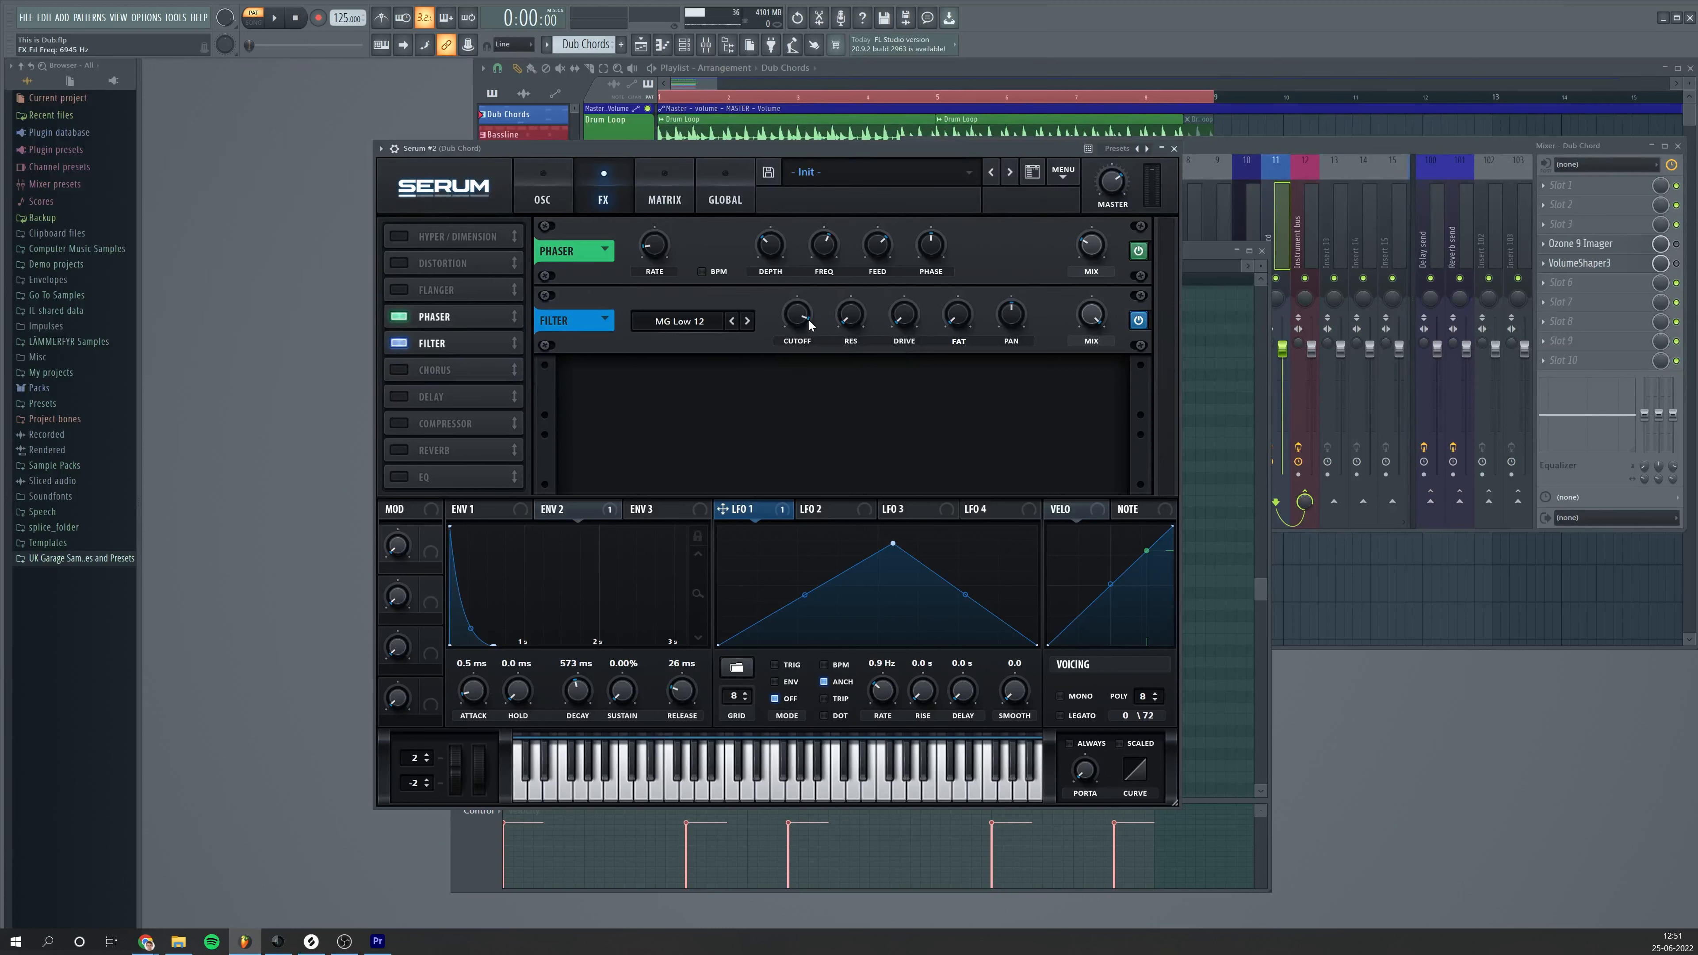
left_click_drag(841, 325, 854, 320)
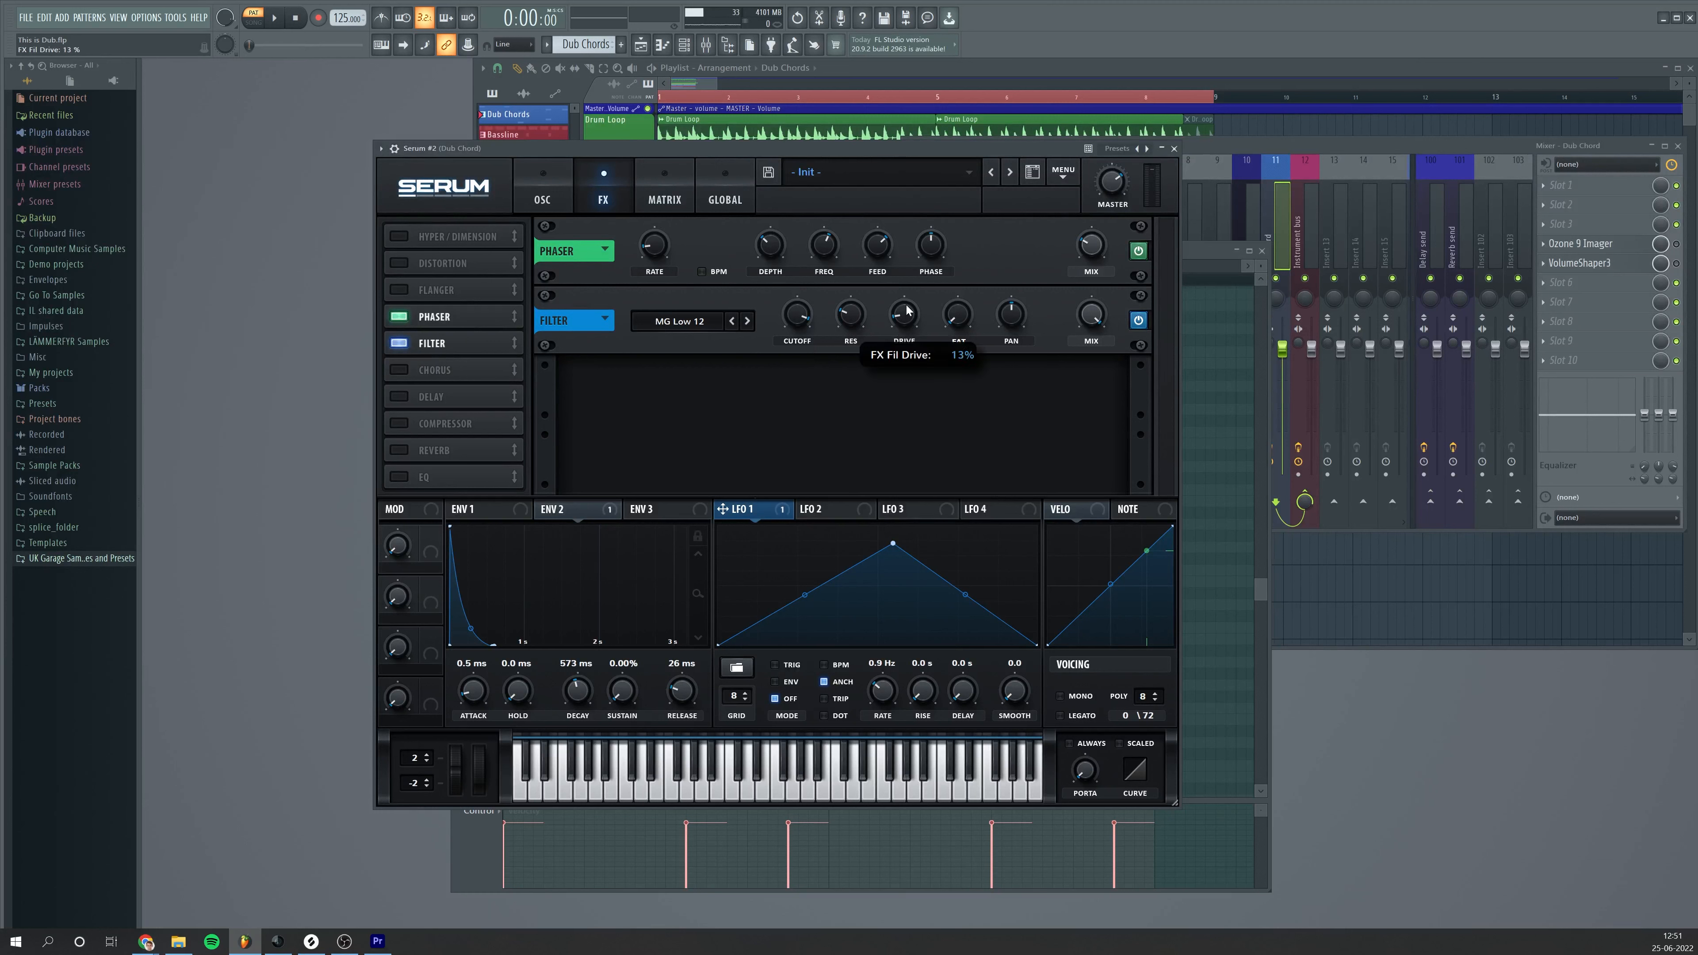
left_click_drag(964, 315, 965, 307)
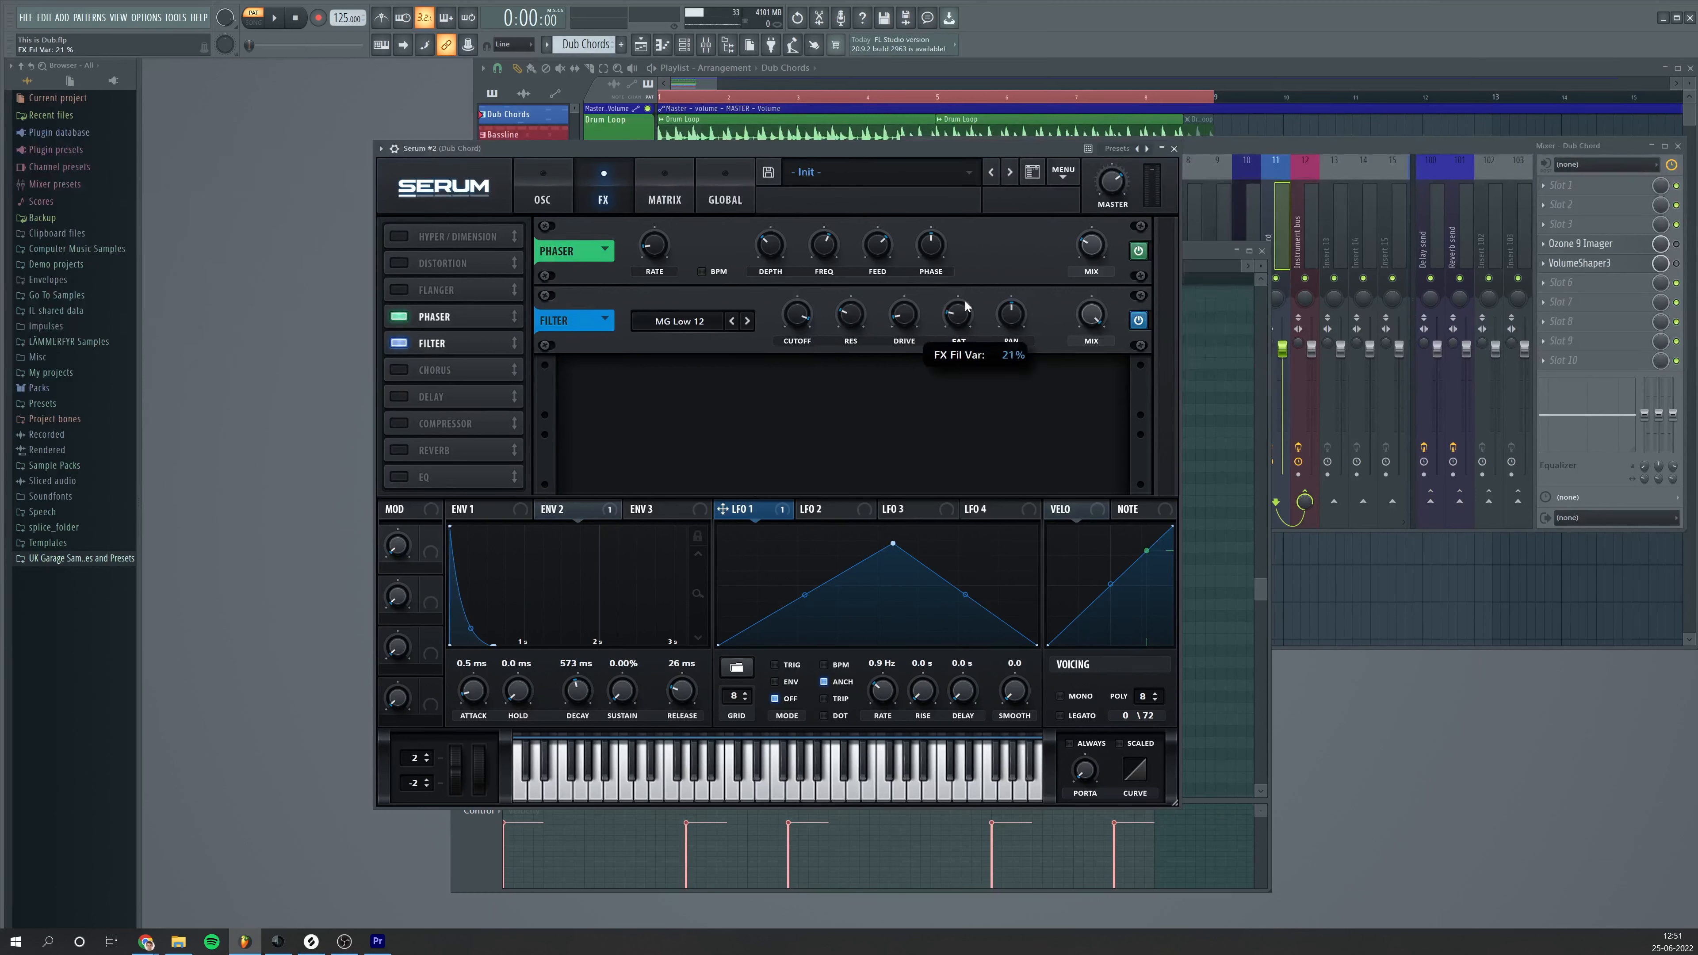
Lower the filter effect's cutoff to about 5360 Hz while previewing the chords
left_click(286, 22)
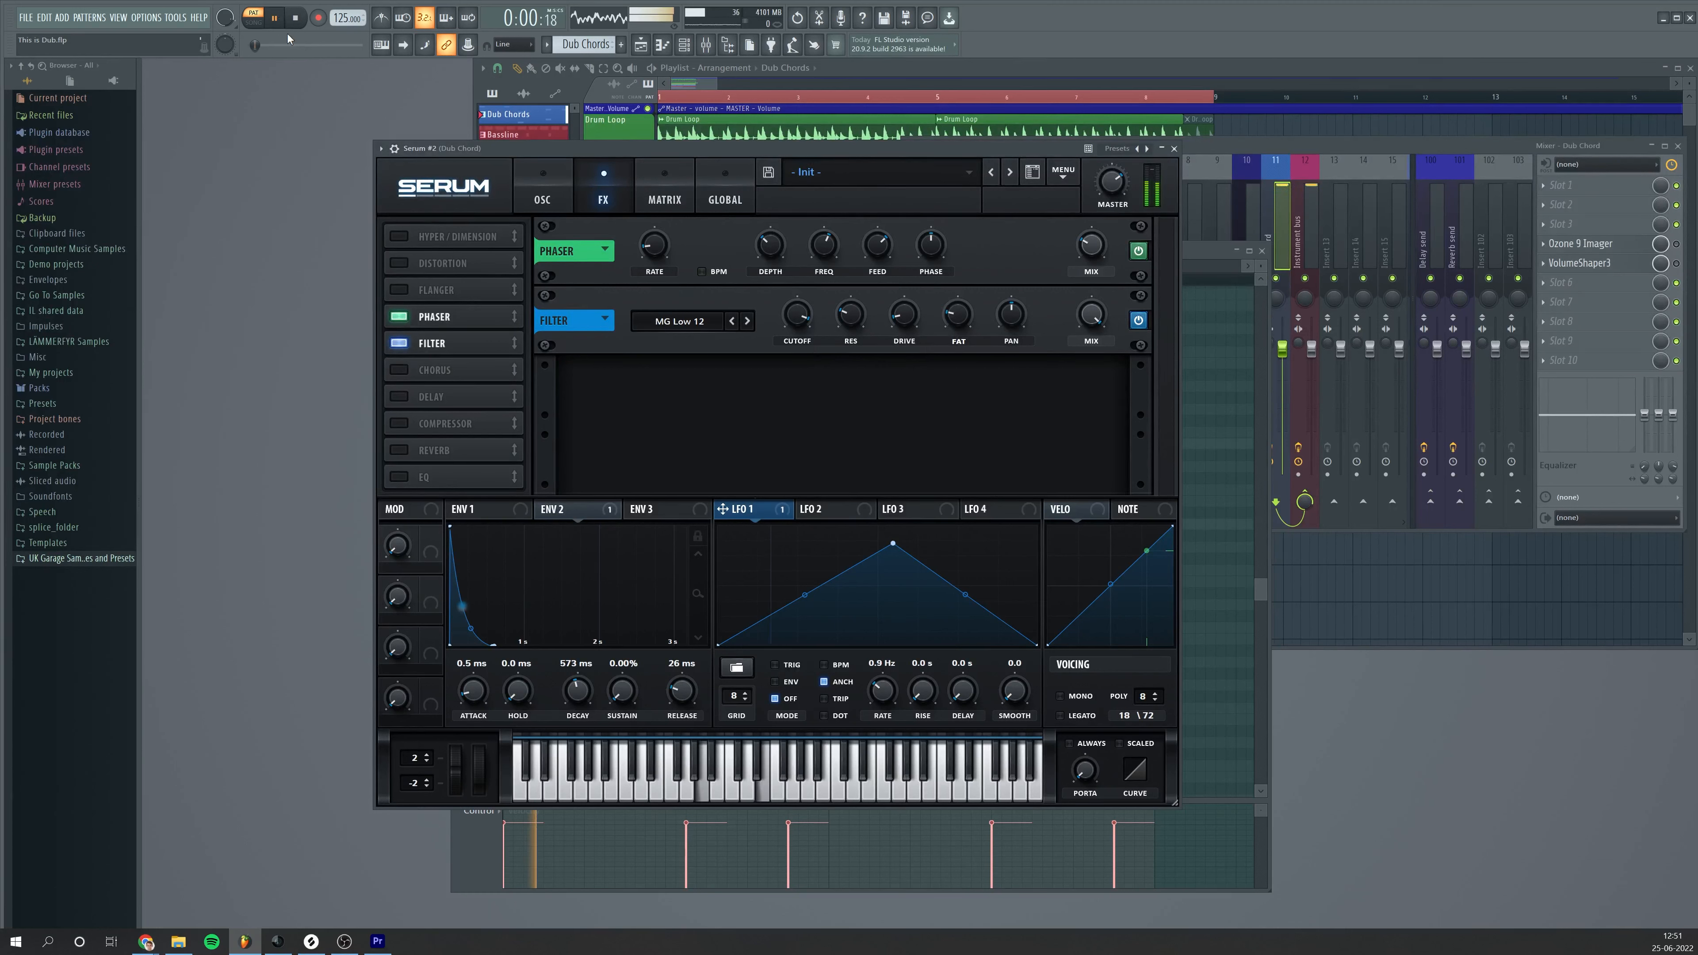
left_click_drag(808, 320, 808, 320)
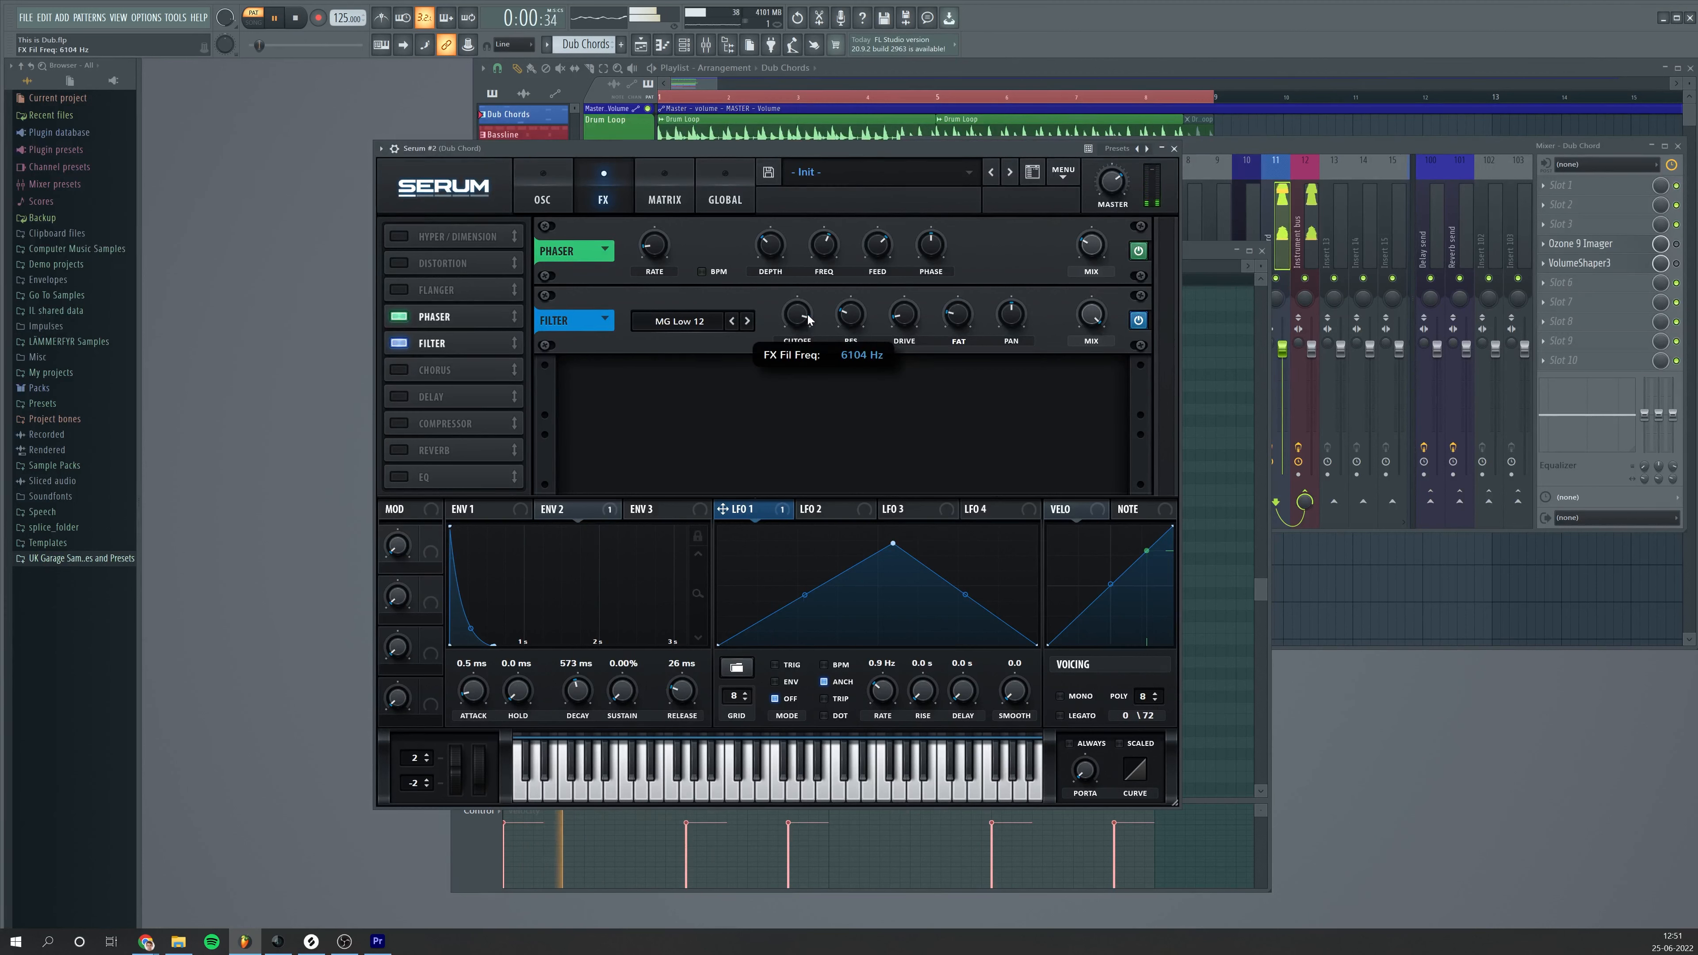
scroll(804, 319, "down", 1)
scroll(805, 319, "down", 2)
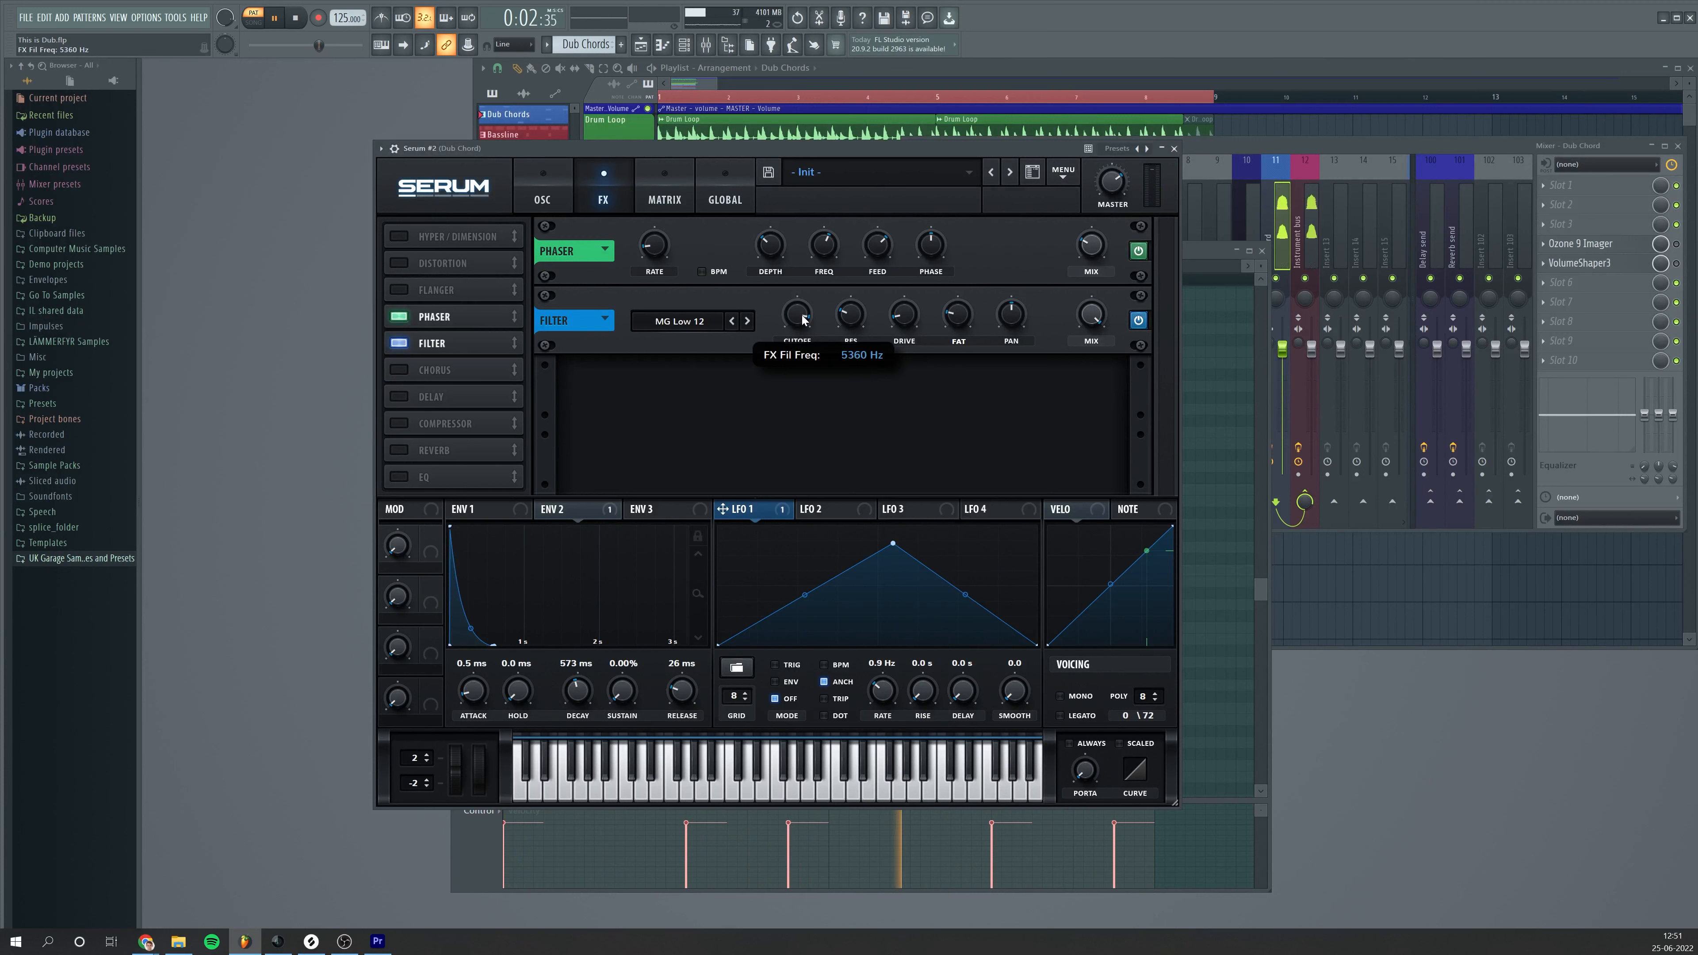
key("space")
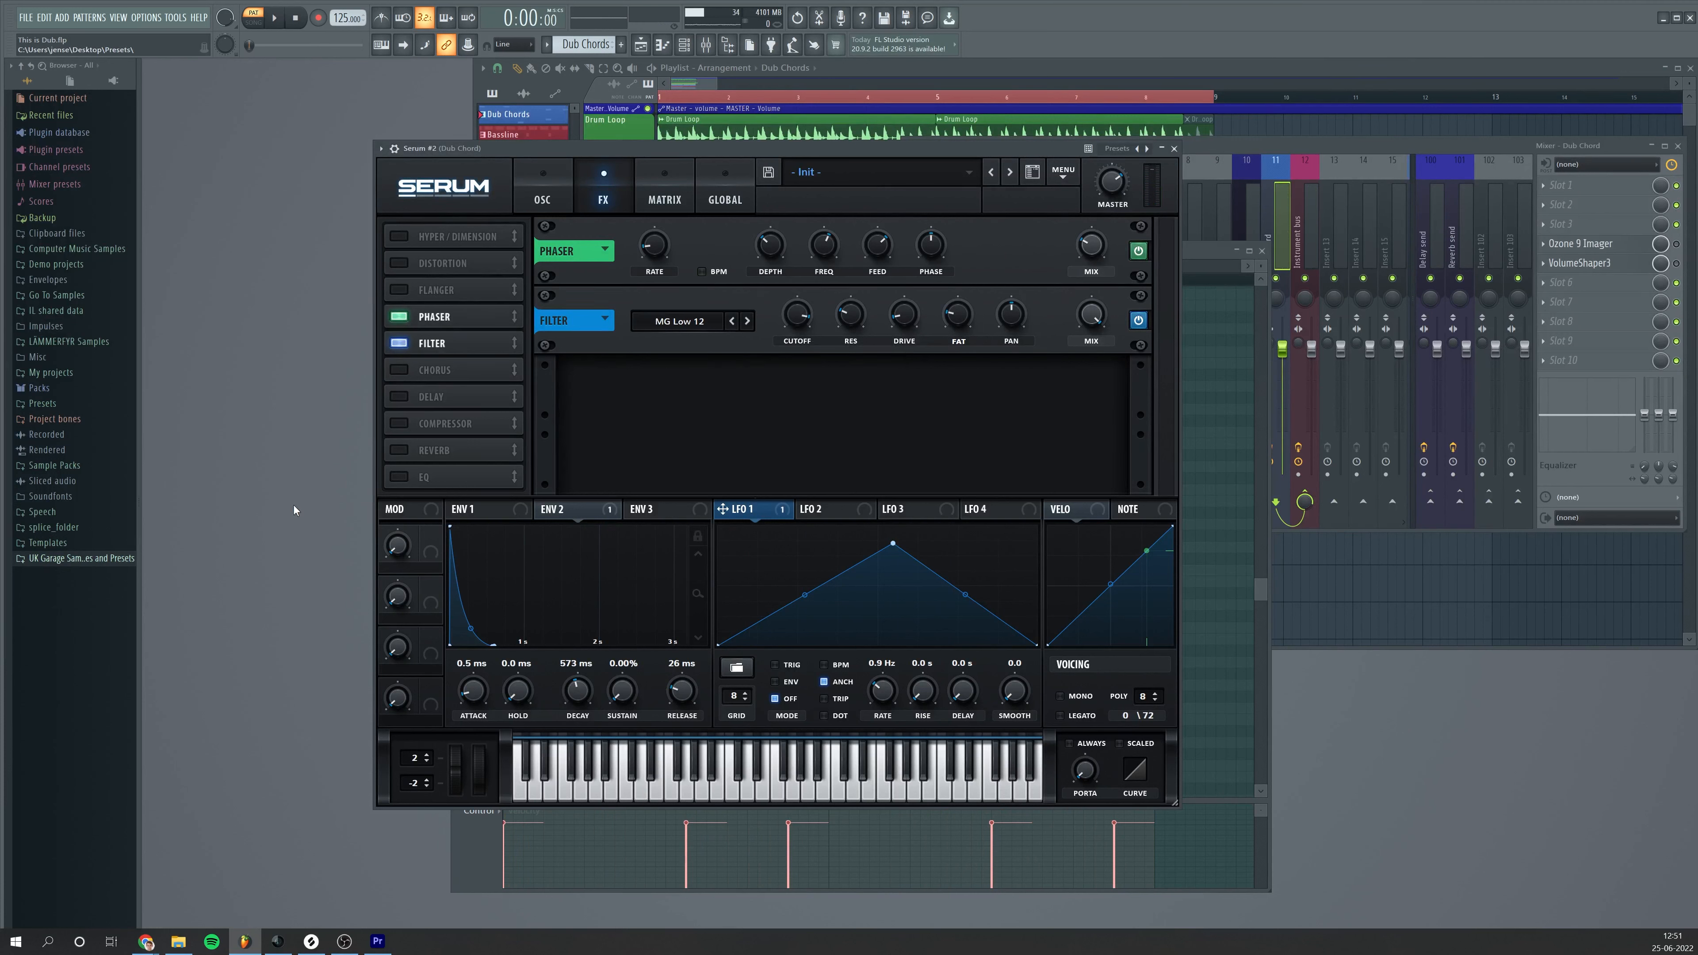
Add a ping-pong delay after the filter effect with BPM sync off and a left time of 89.29 ms
left_click(401, 396)
left_click_drag(401, 397, 454, 373)
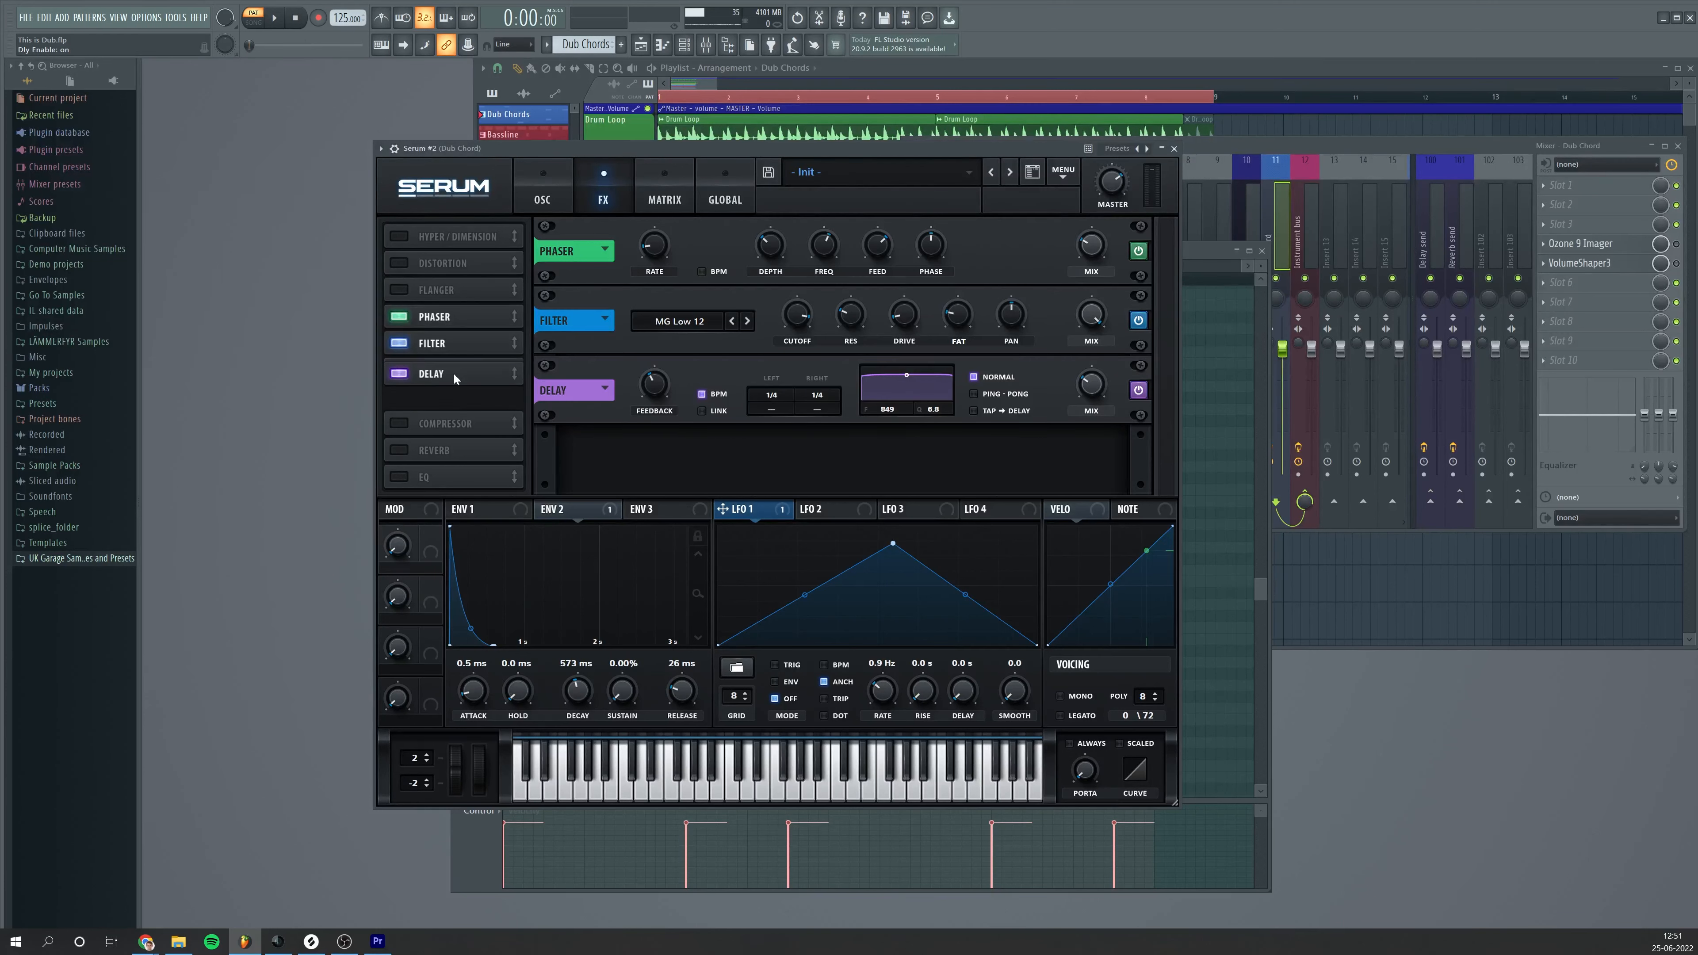
left_click(702, 395)
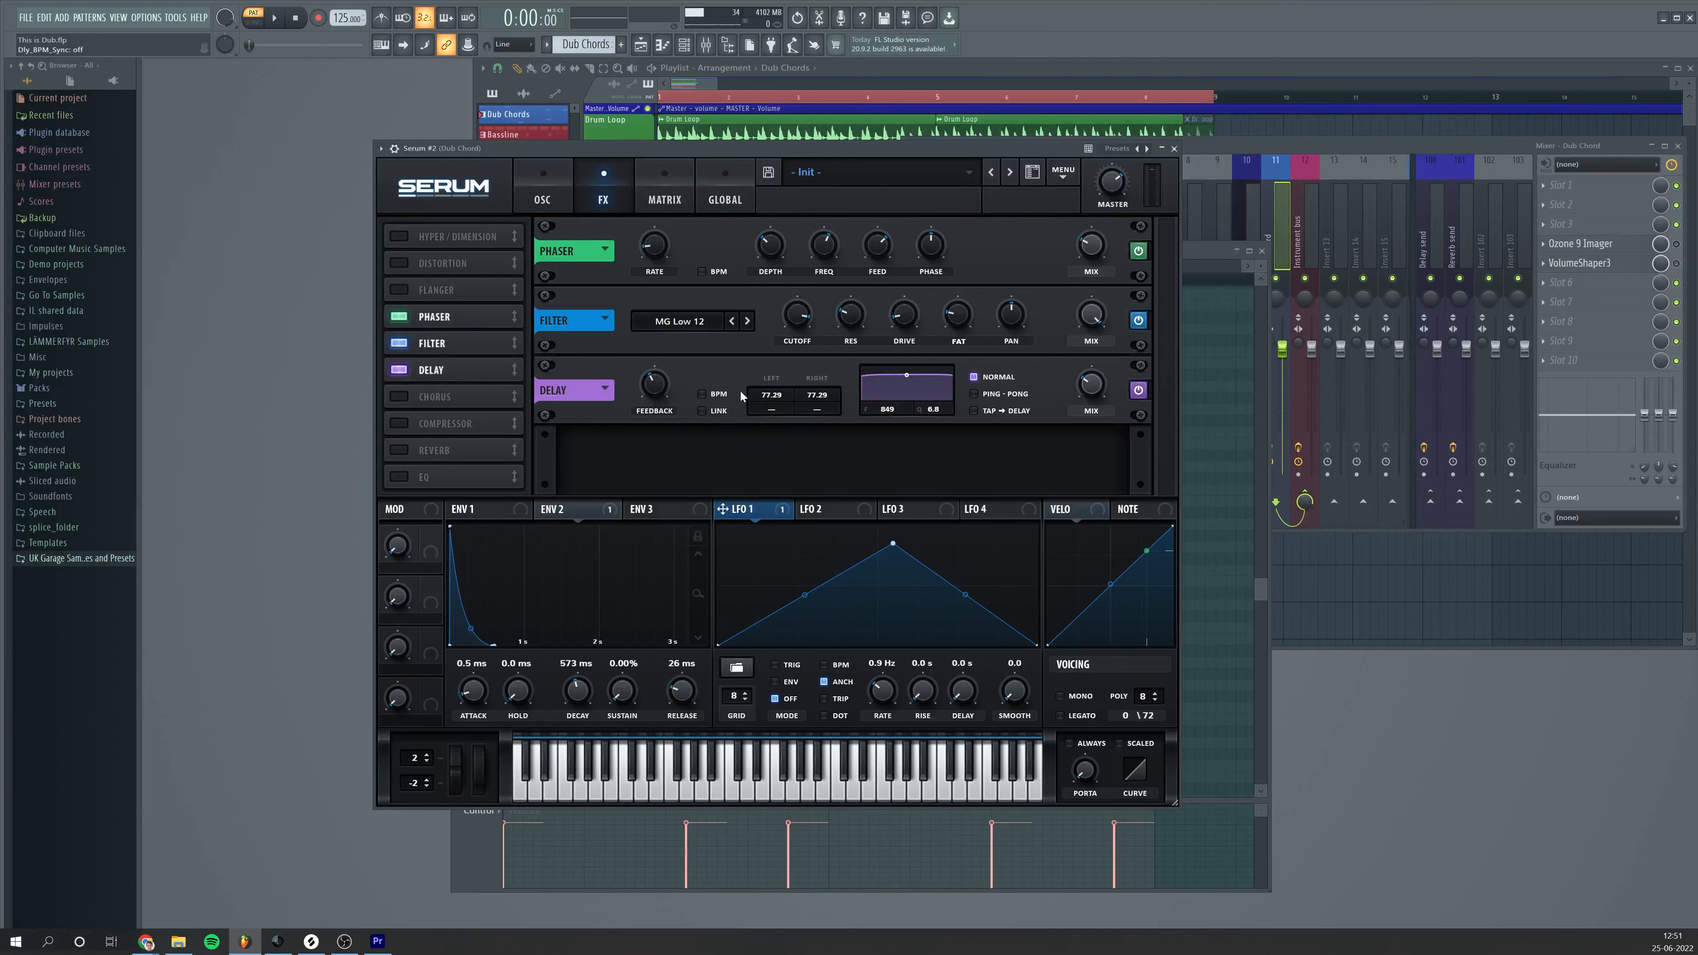
scroll(779, 394, "up", 3)
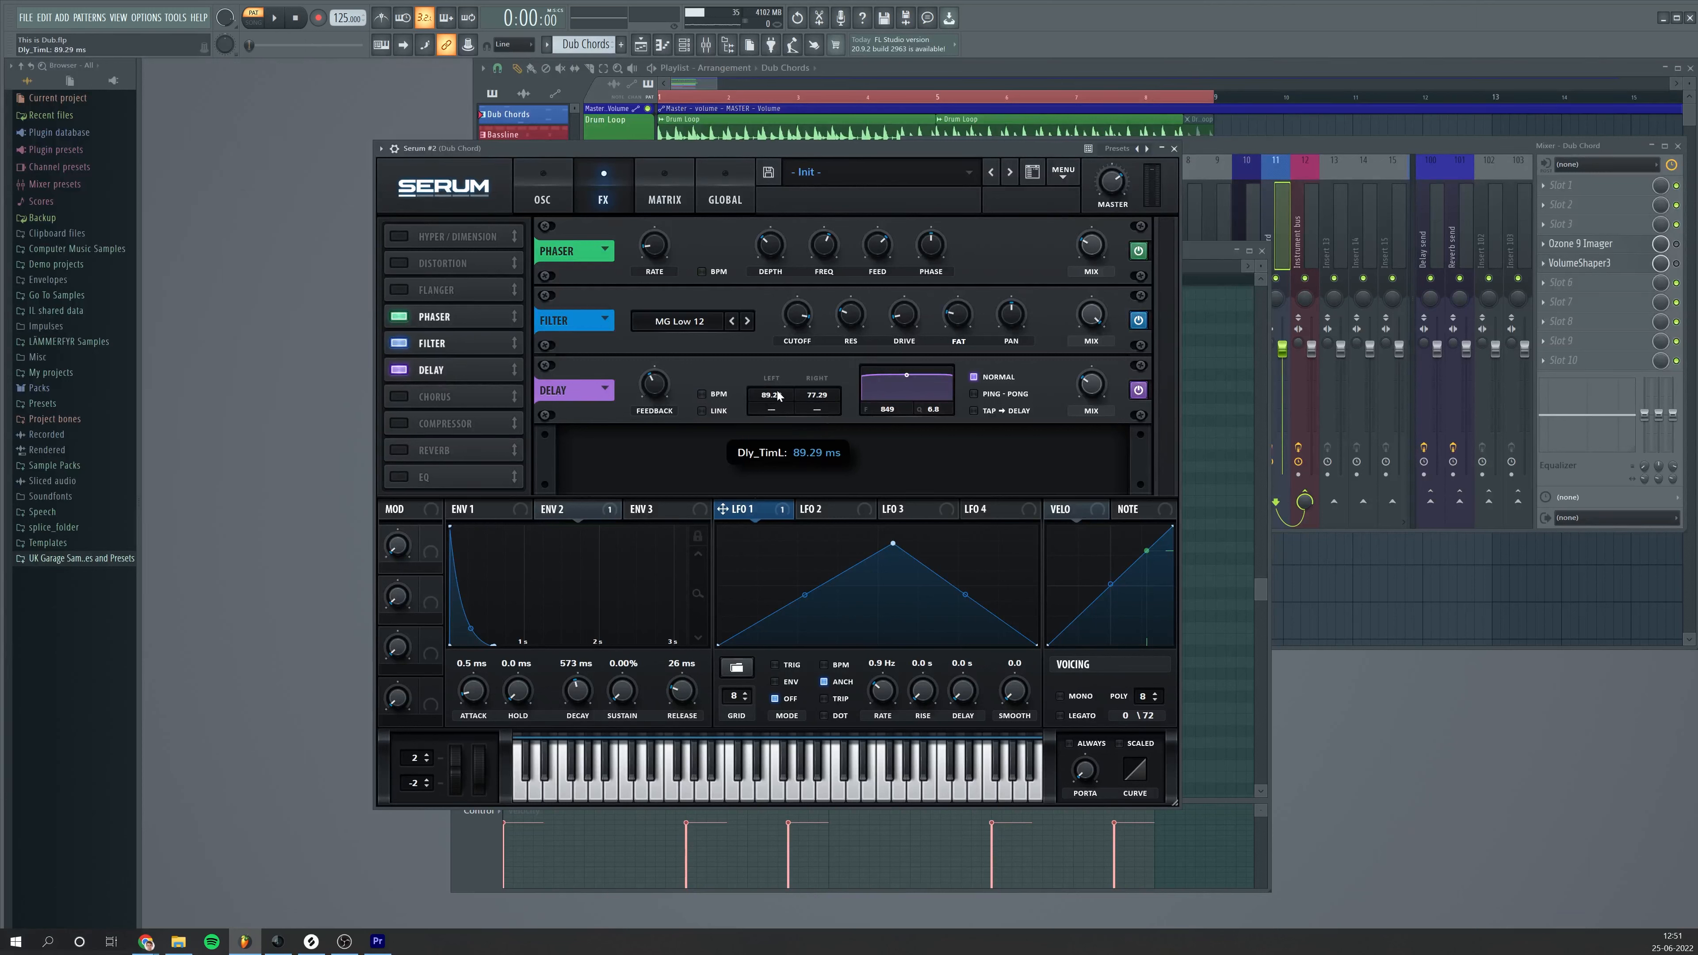
left_click(975, 394)
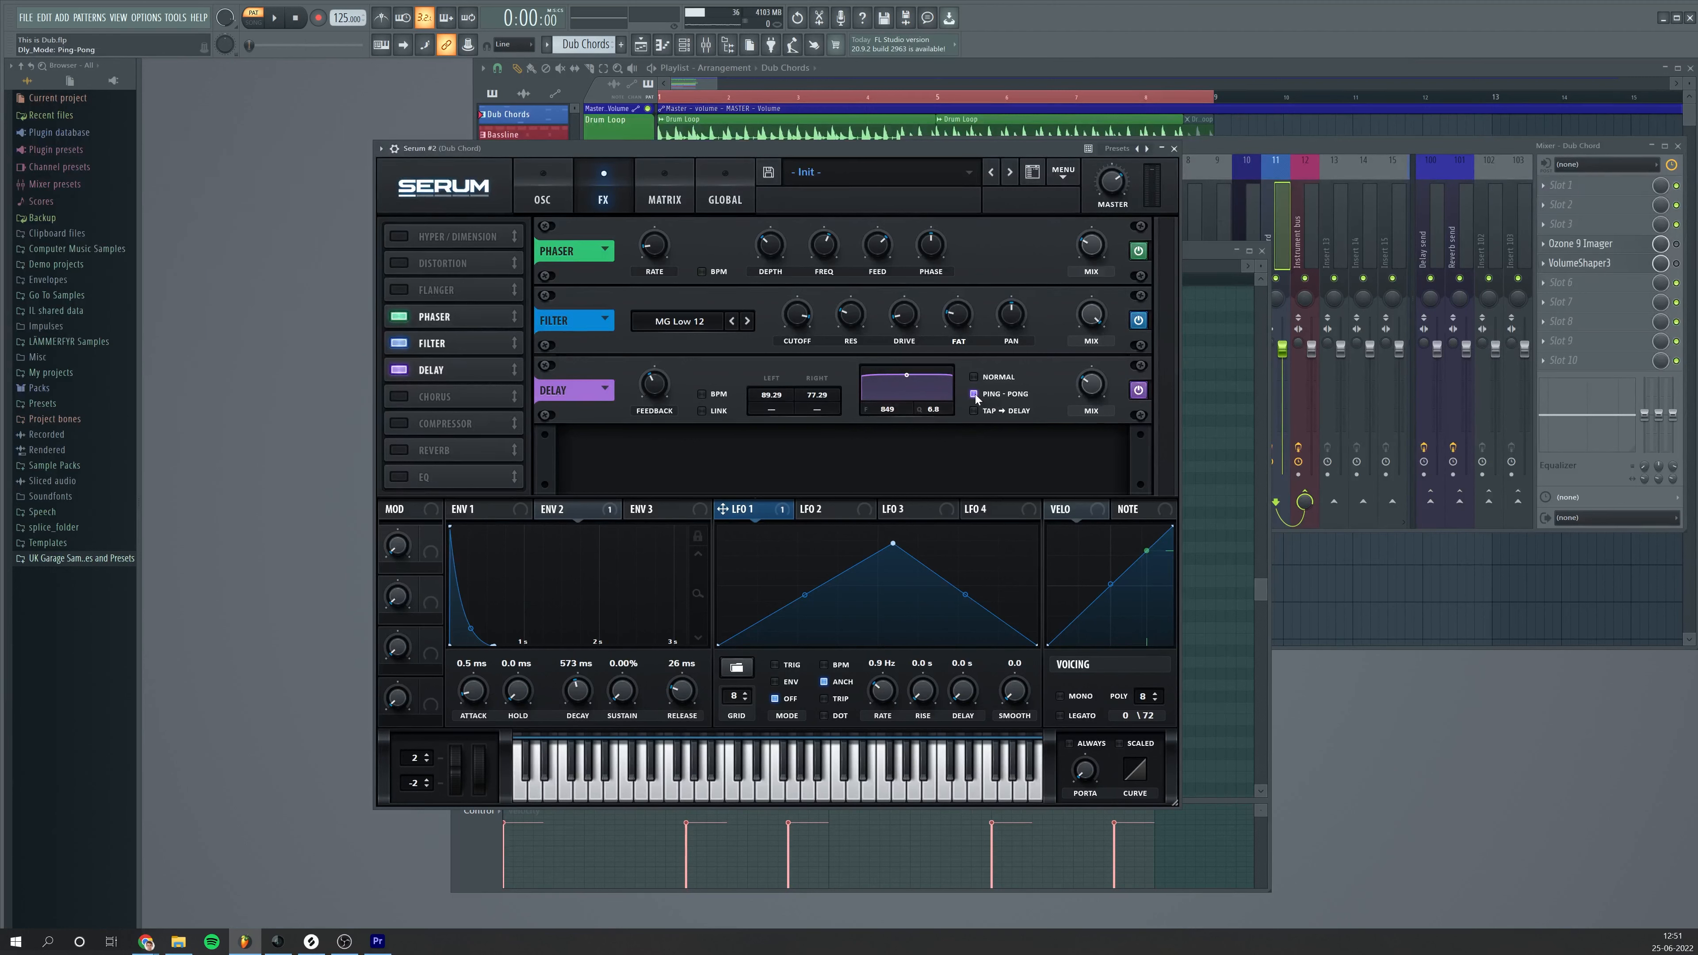
Raise the delay's feedback and set its left time to about 147 ms and right time to about 158 ms while previewing
key("space")
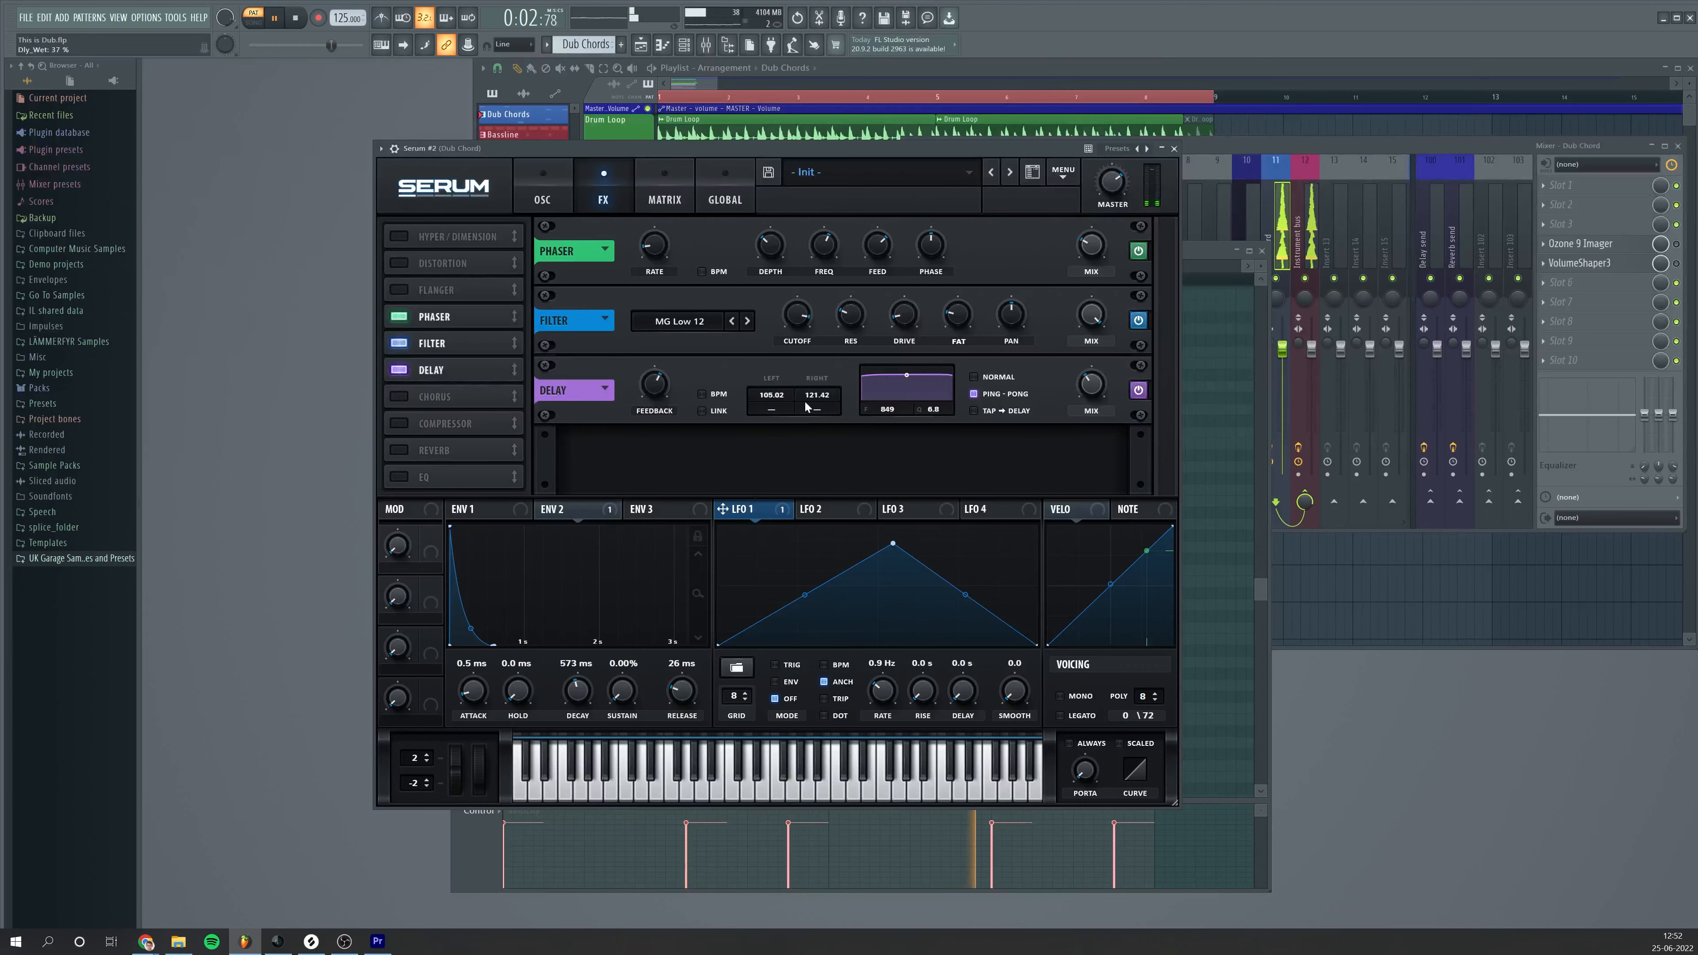
left_click_drag(809, 400, 831, 373)
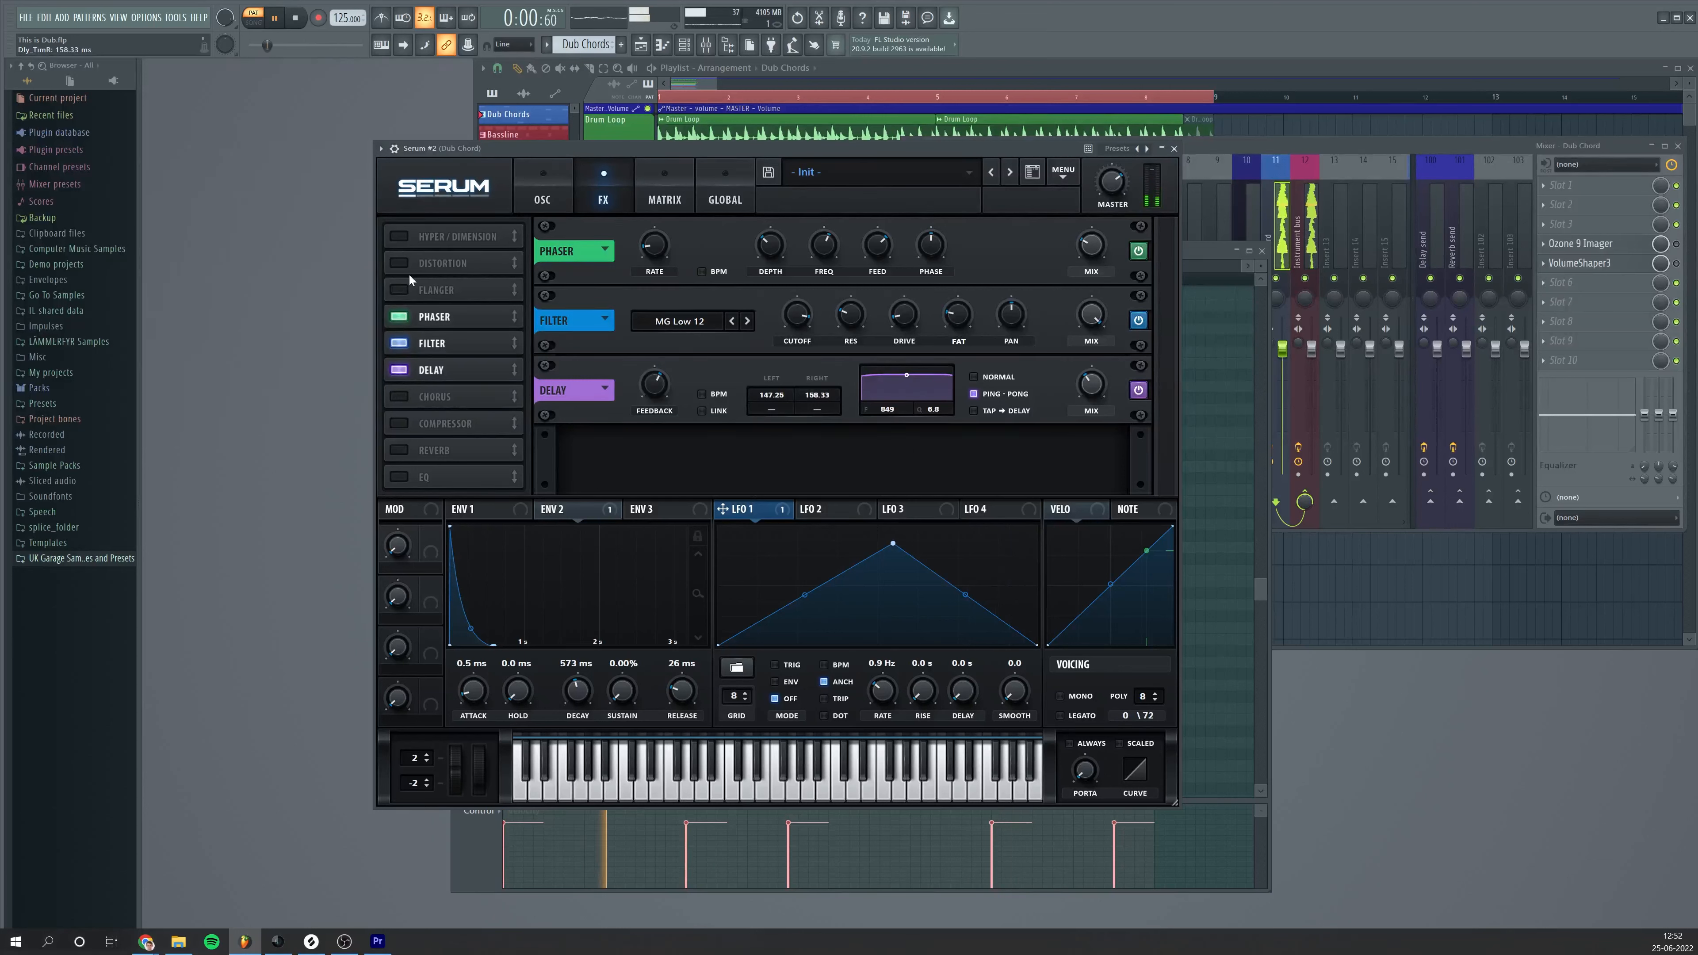
key("space")
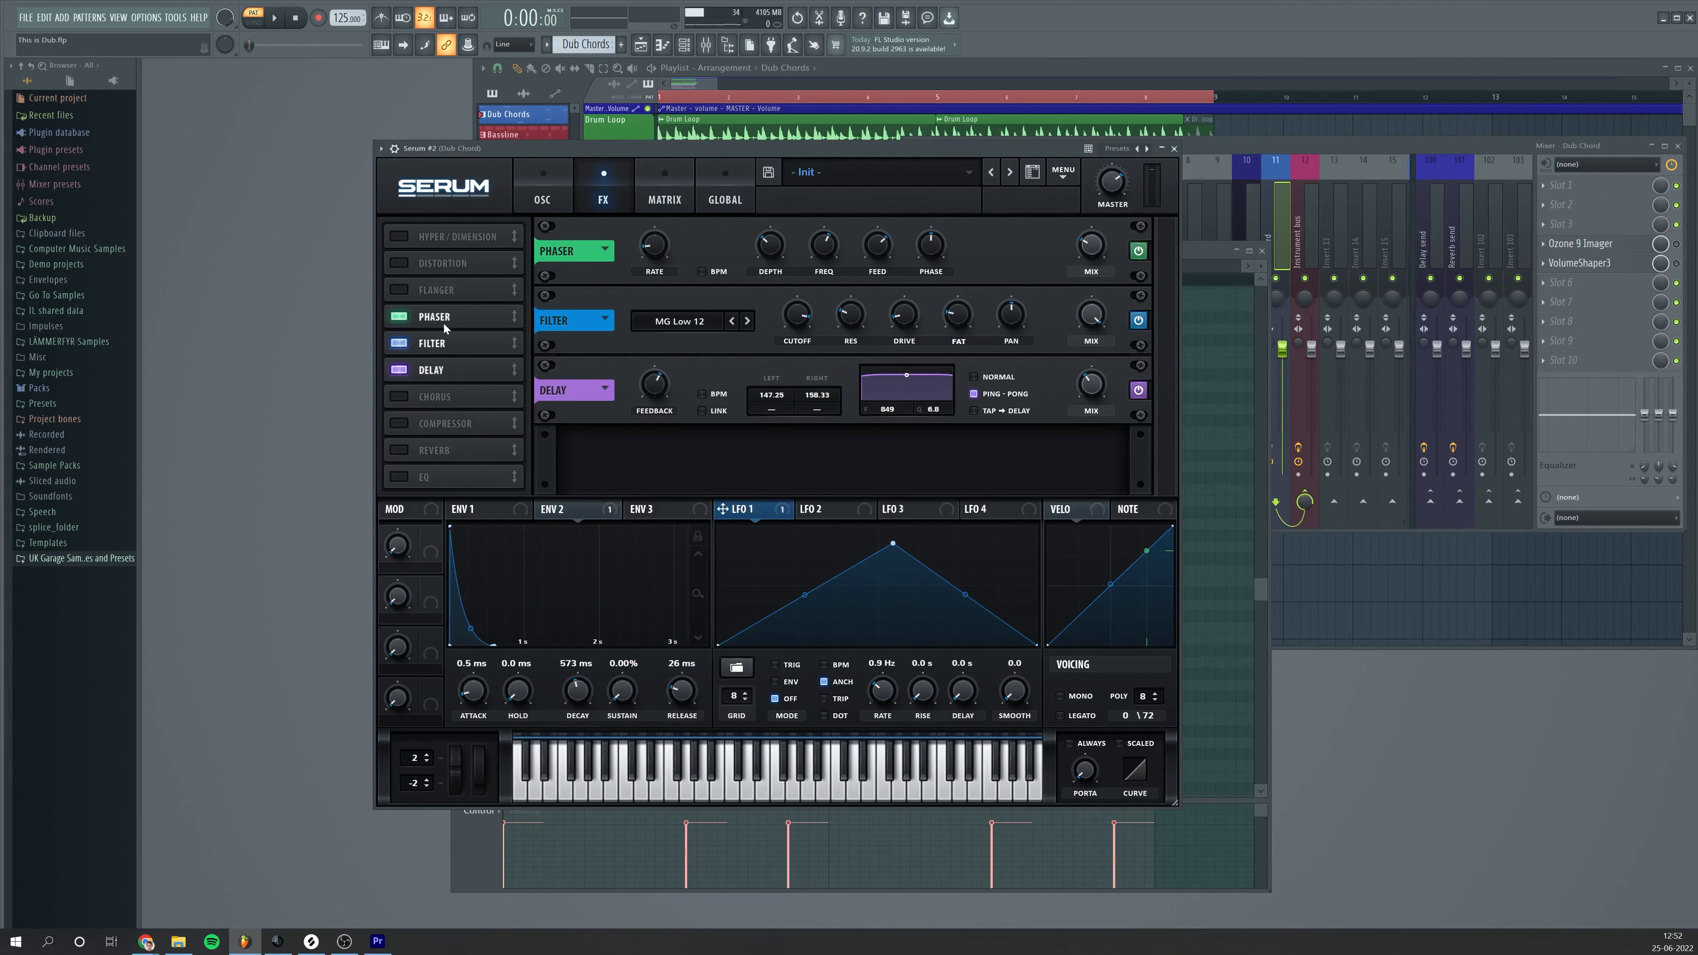
Add a Tape Sat. distortion after the delay with 22% drive and a reduced mix, and preview the chords
left_click(401, 264)
left_click_drag(440, 267, 447, 378)
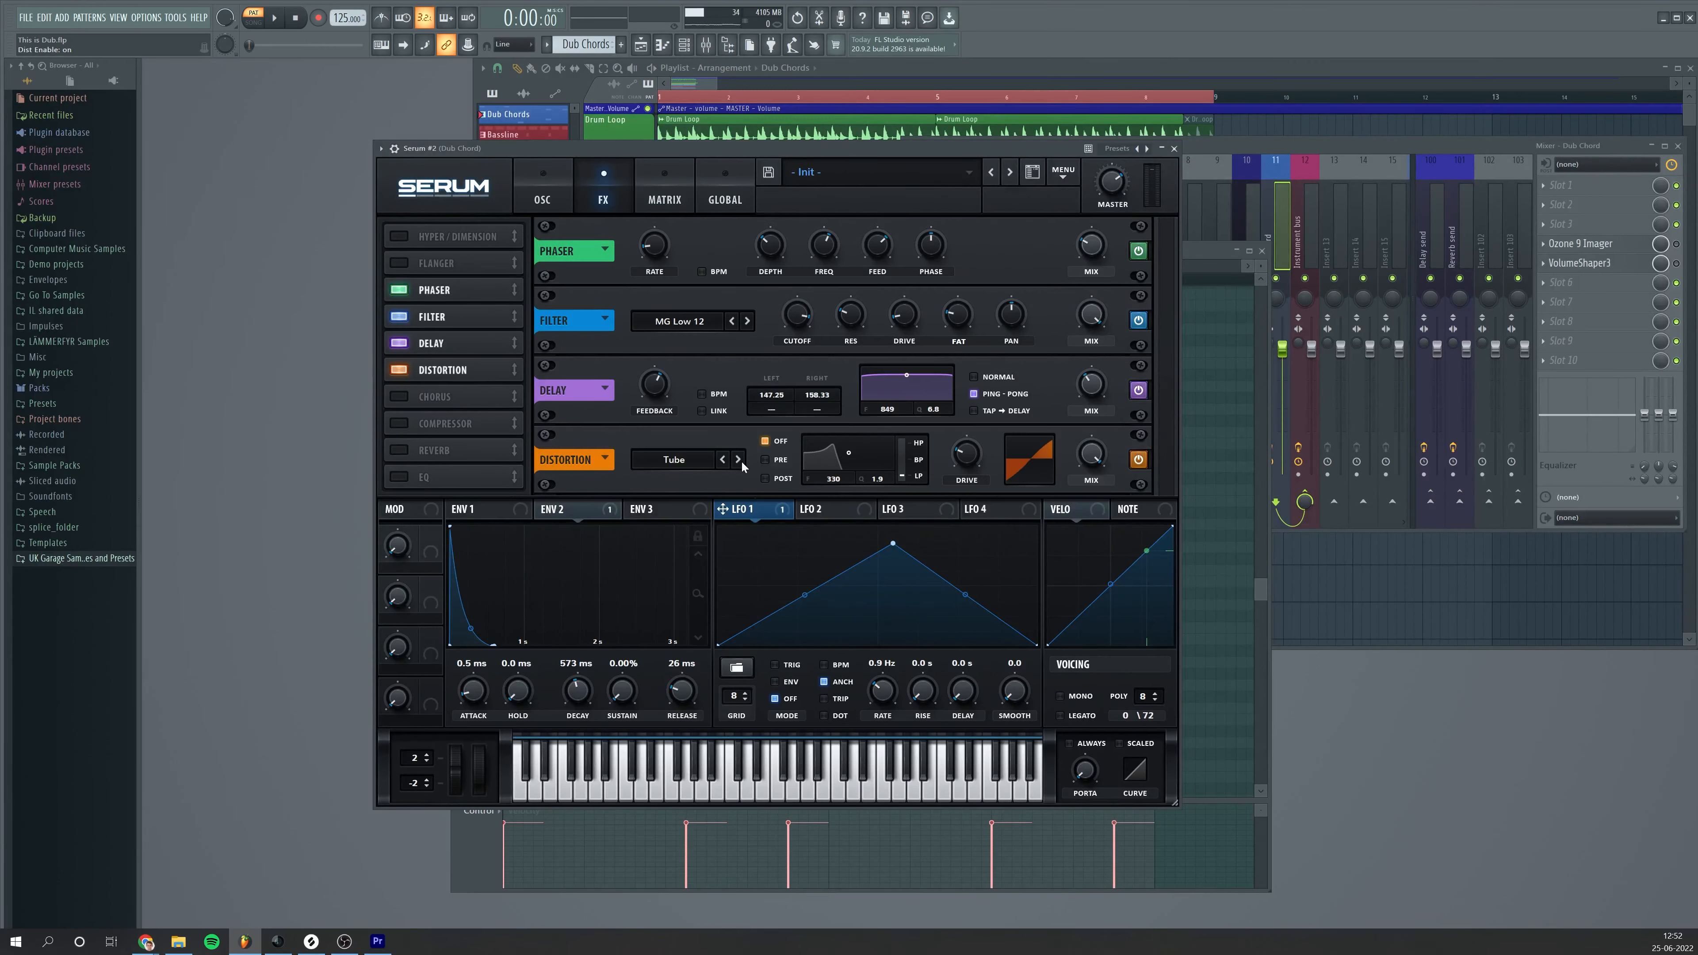
left_click(740, 460)
left_click(672, 670)
left_click(969, 455)
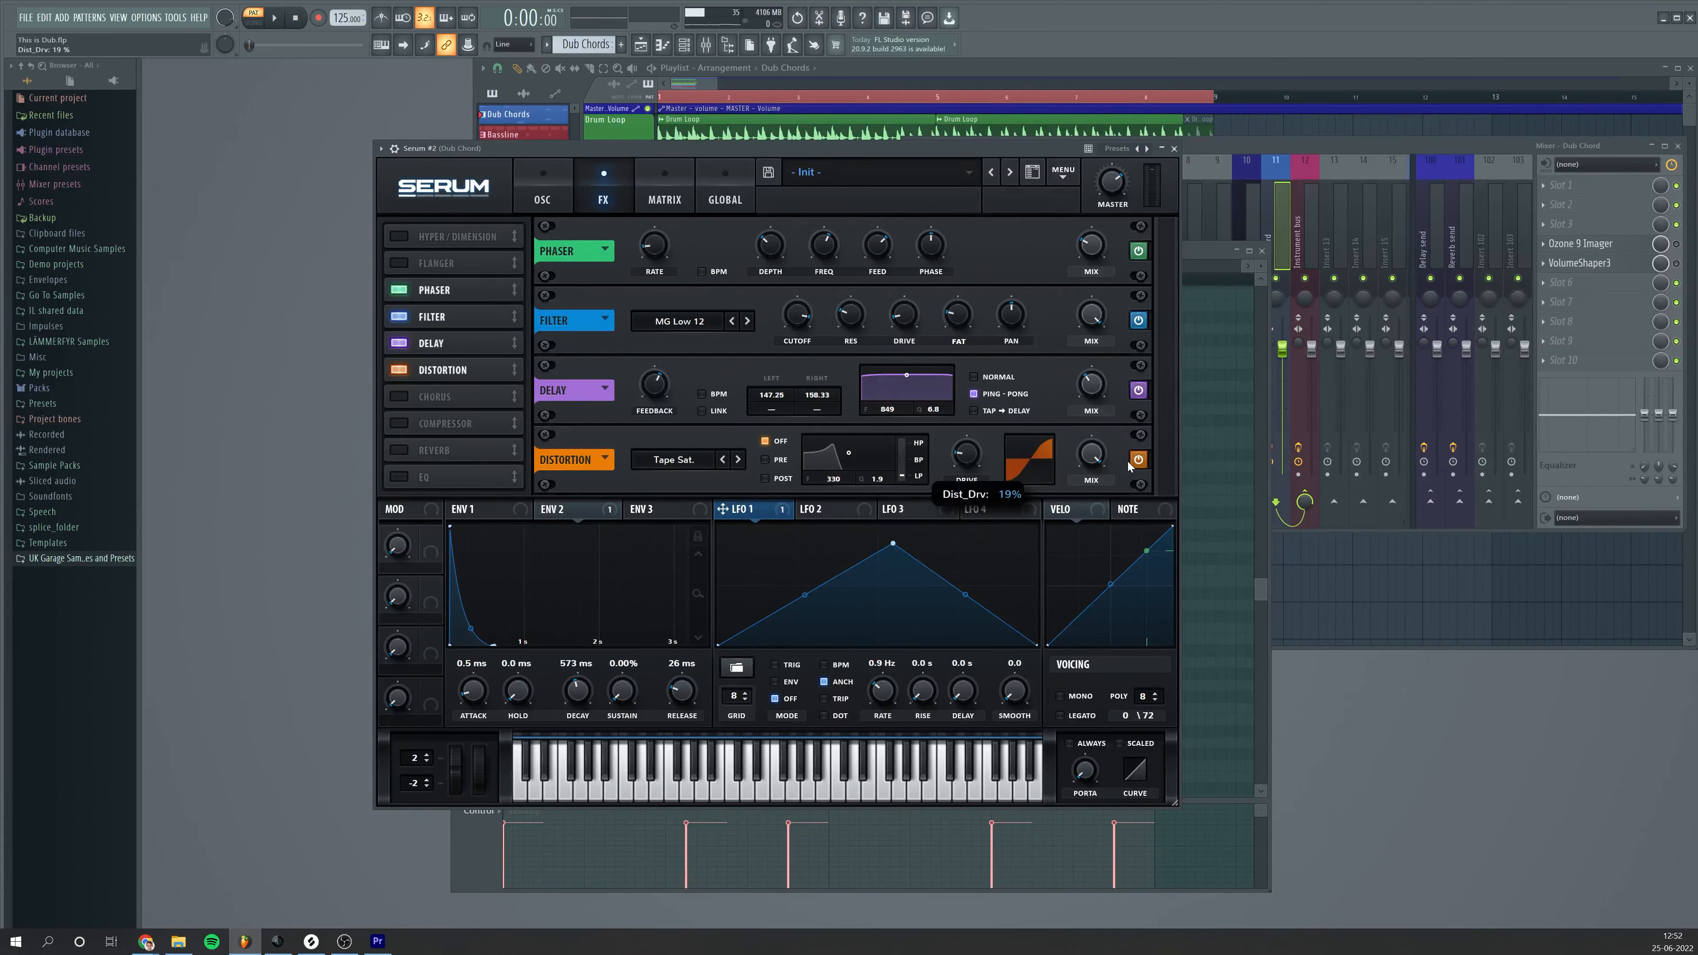
left_click_drag(1091, 453, 1096, 510)
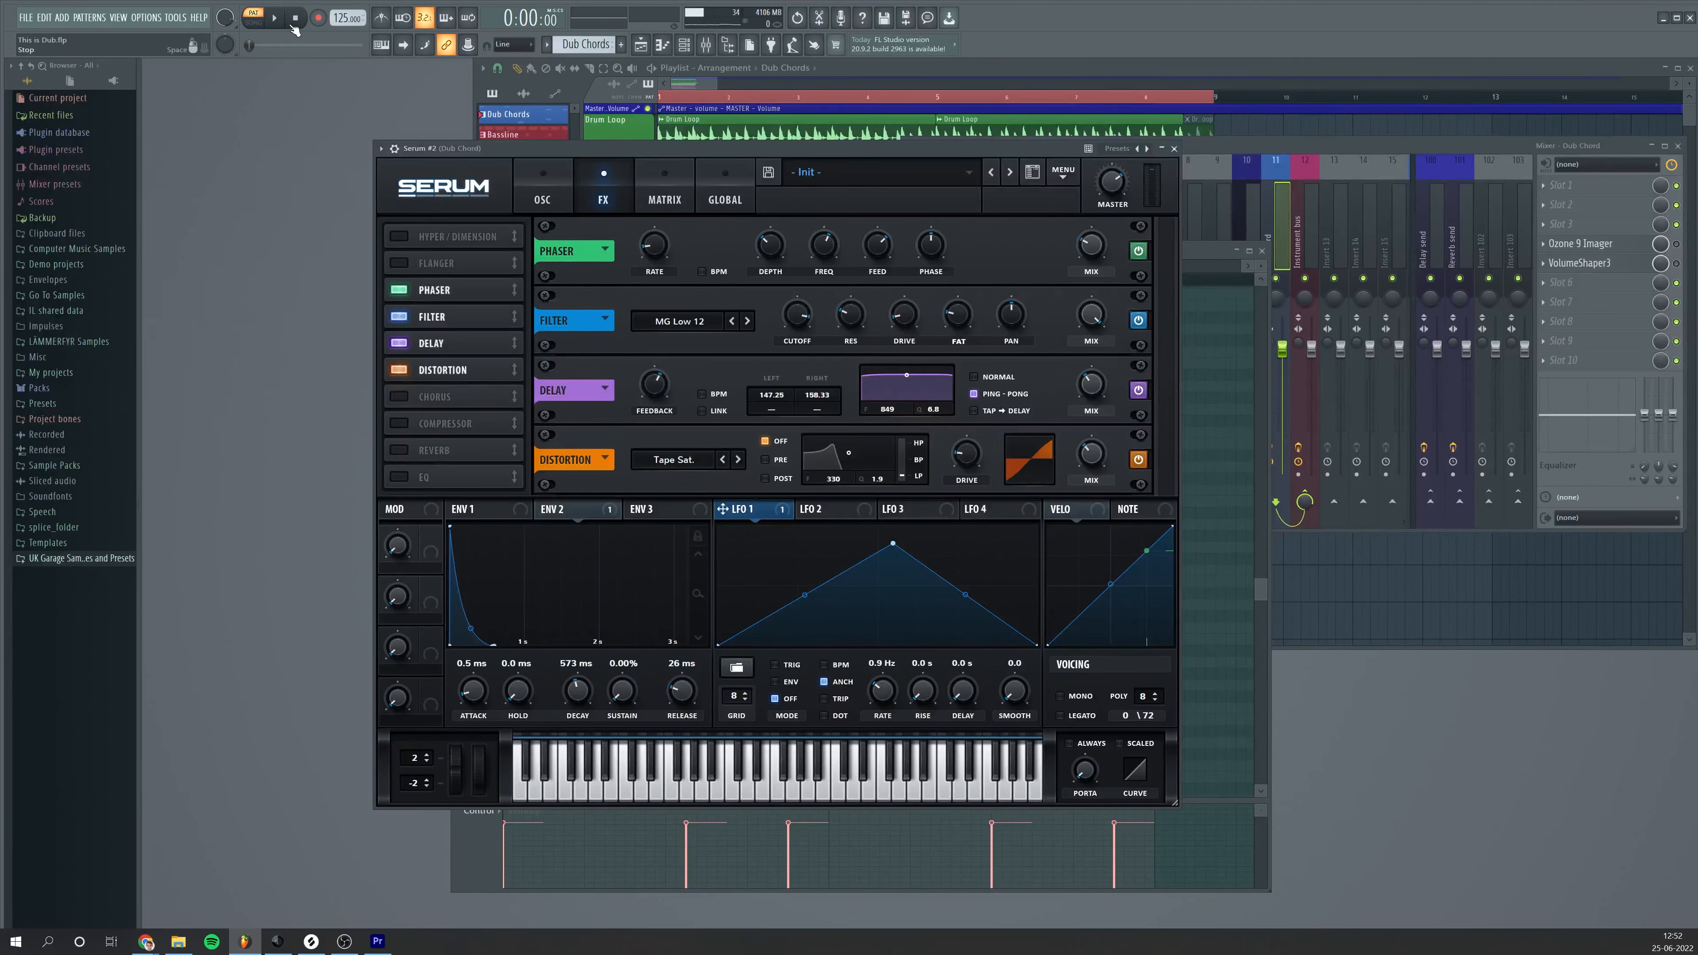
key("space")
left_click_drag(967, 460, 966, 454)
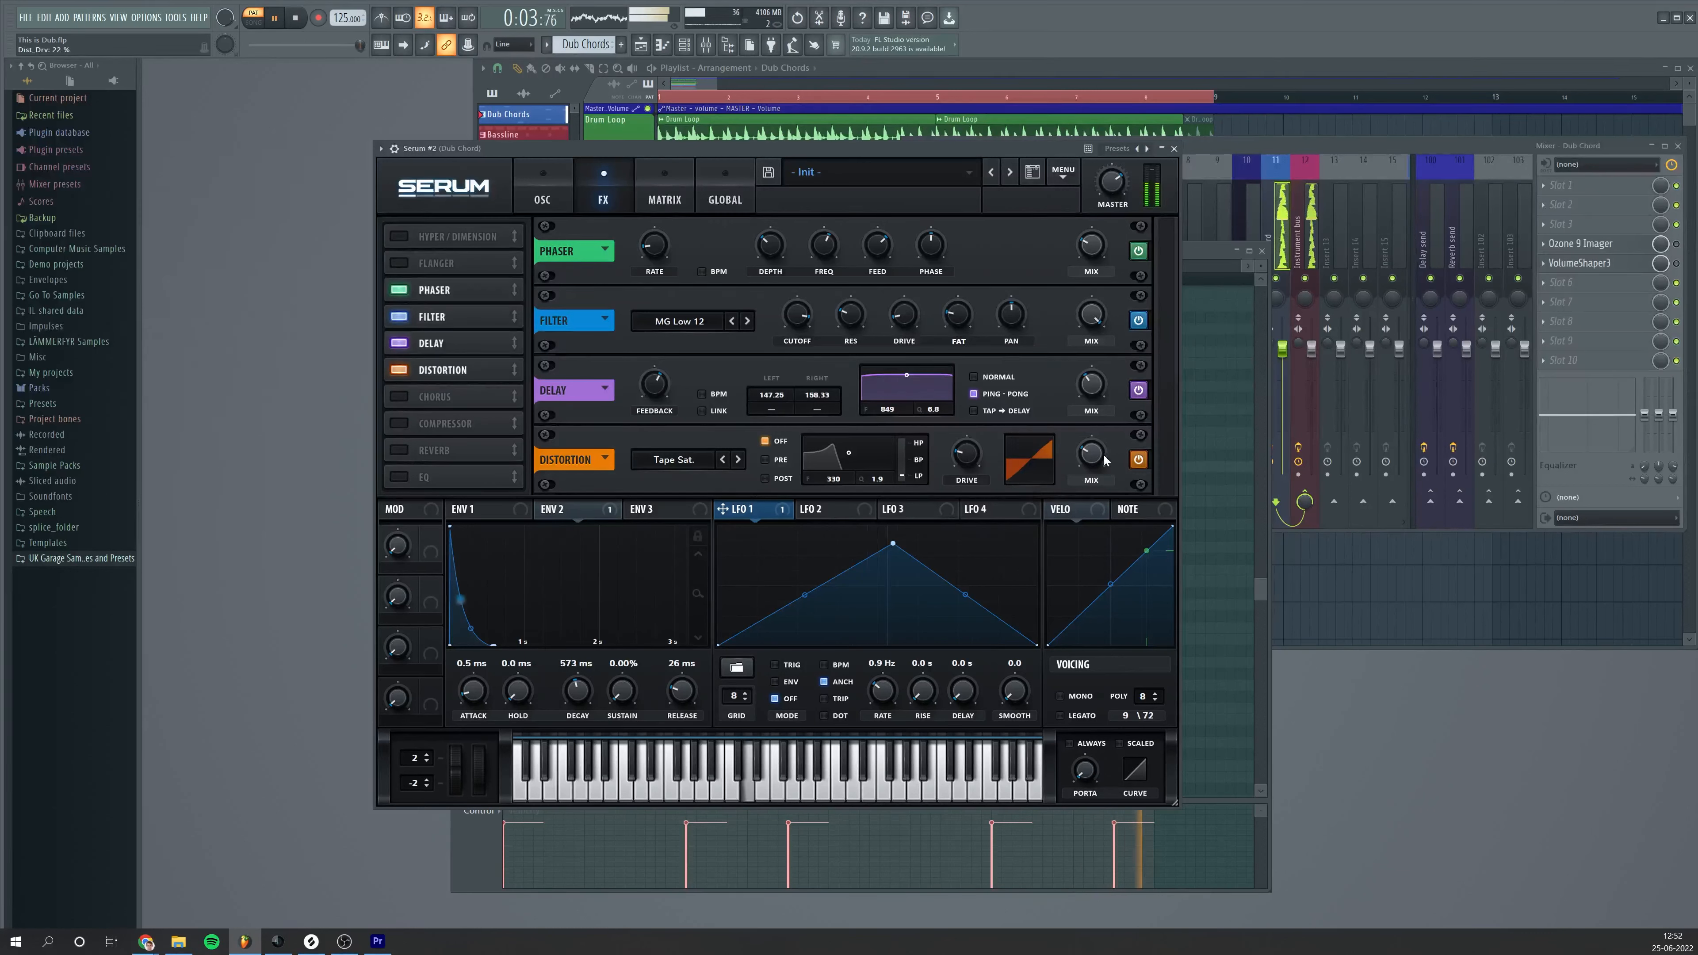
Add a Hall reverb directly after the distortion, raise its decay, and set its high cut to about 28%
left_click(405, 452)
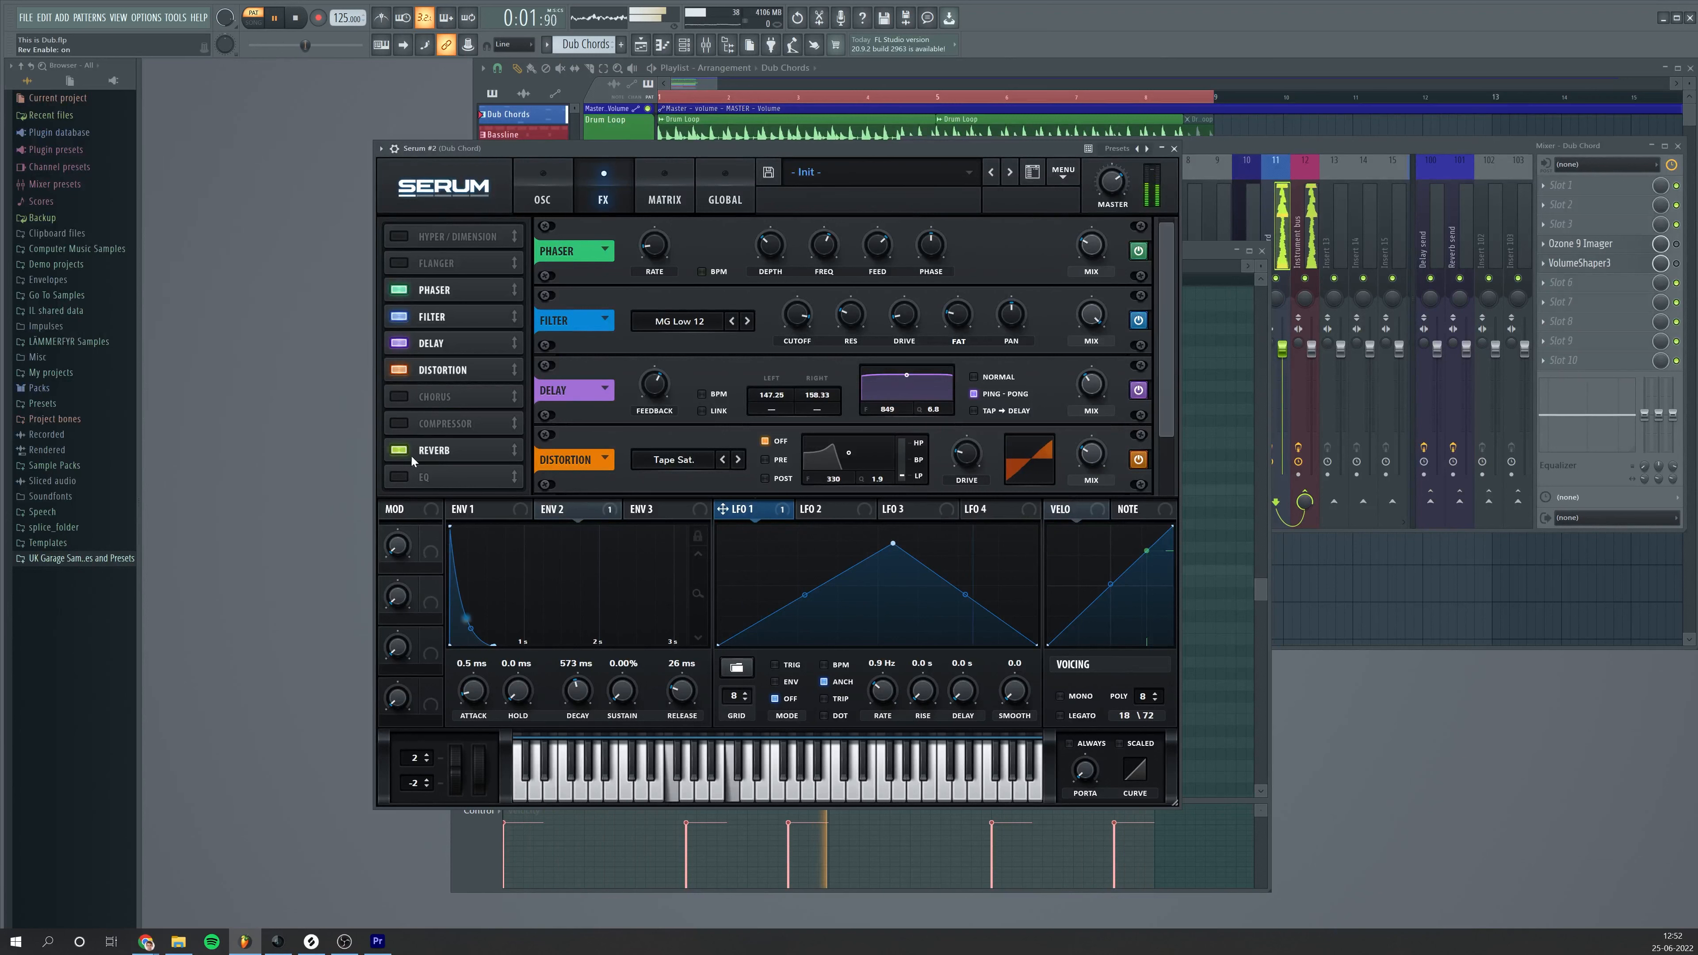
left_click_drag(410, 454, 438, 393)
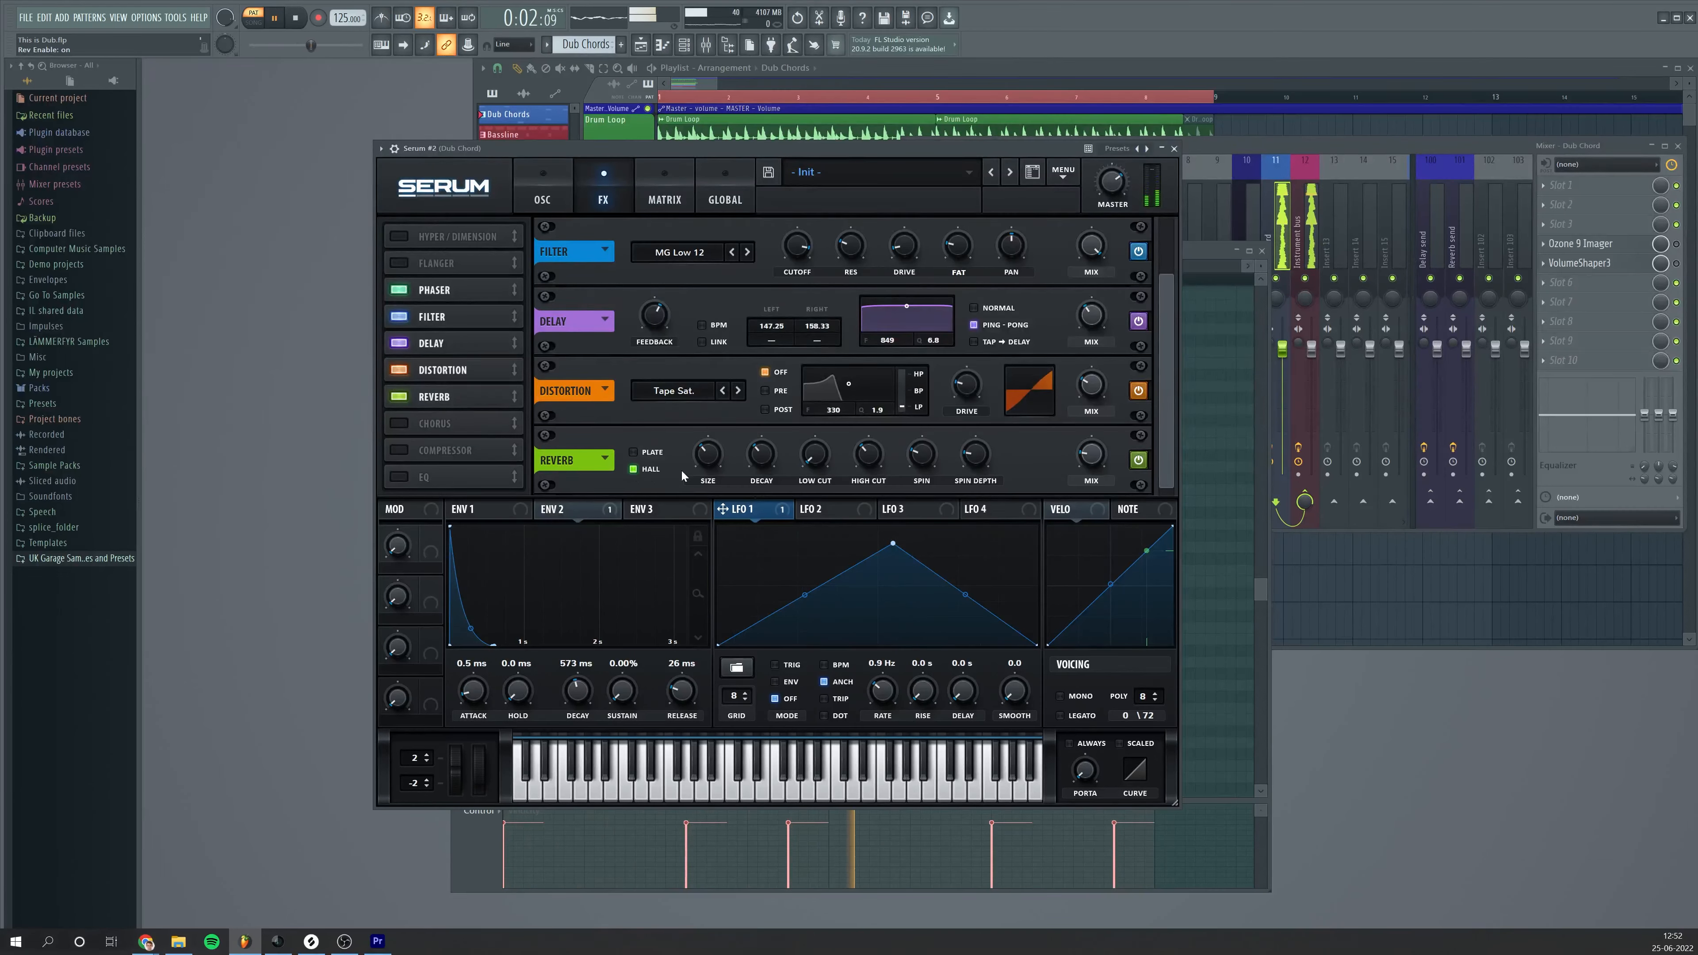
left_click_drag(708, 454, 864, 462)
mouse_move(865, 455)
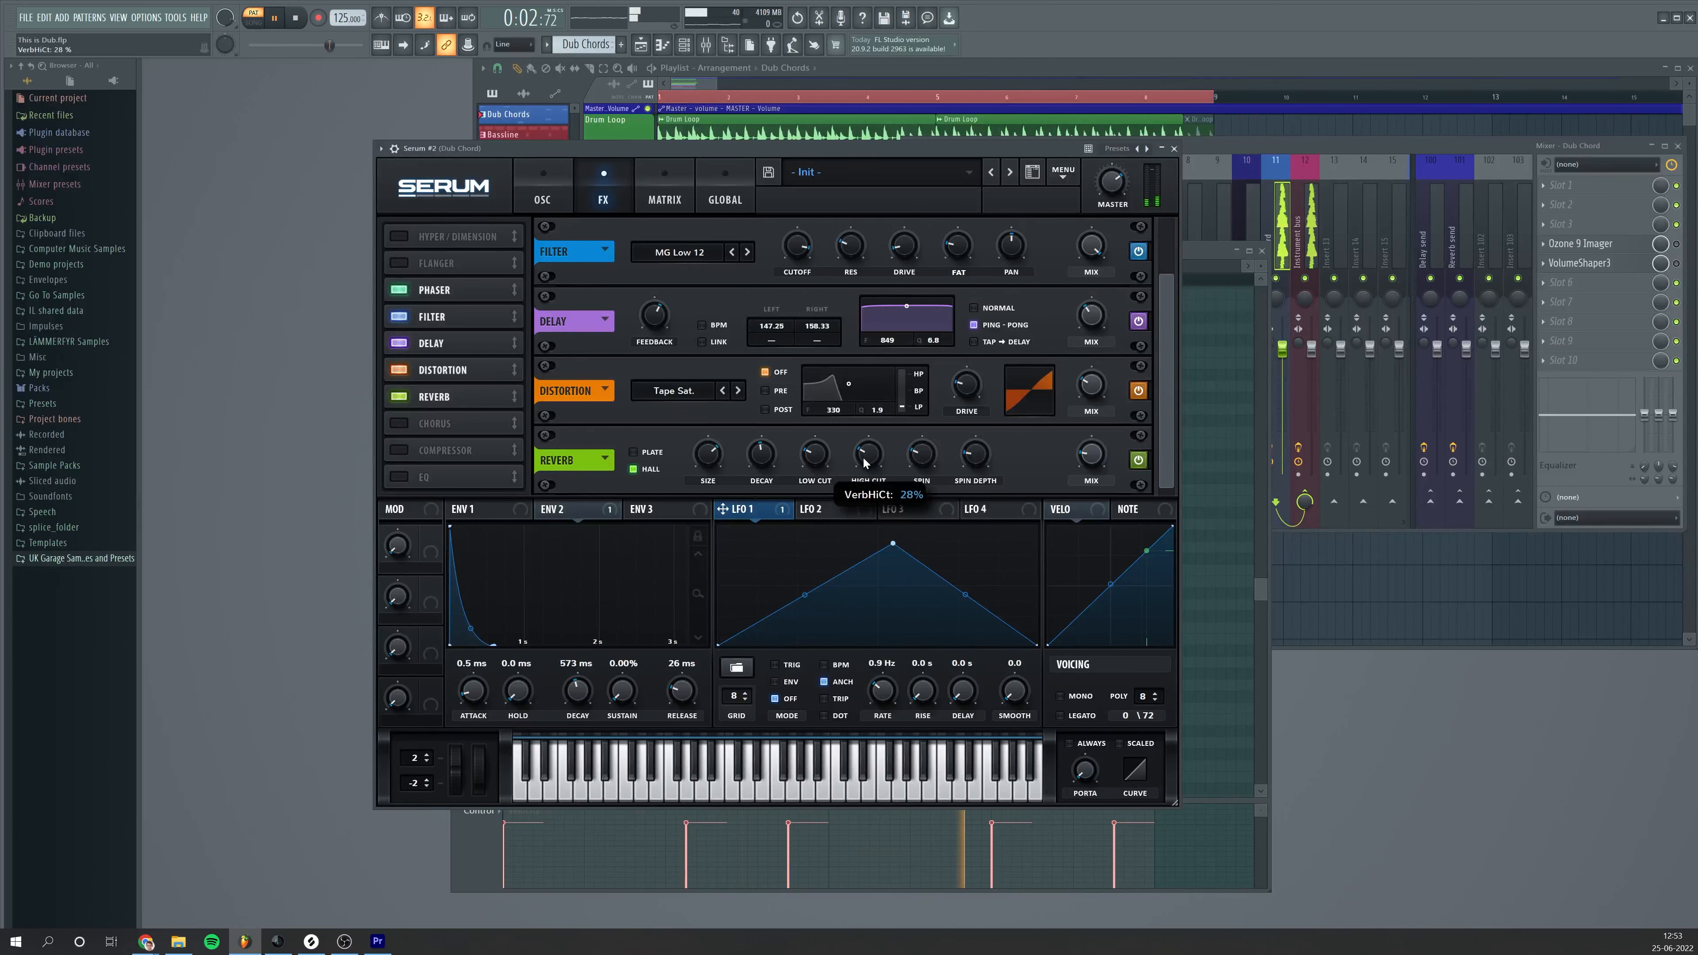
Set the reverb's mix to about 40% and fine-tune it while previewing the chords
left_click_drag(1101, 457, 1100, 459)
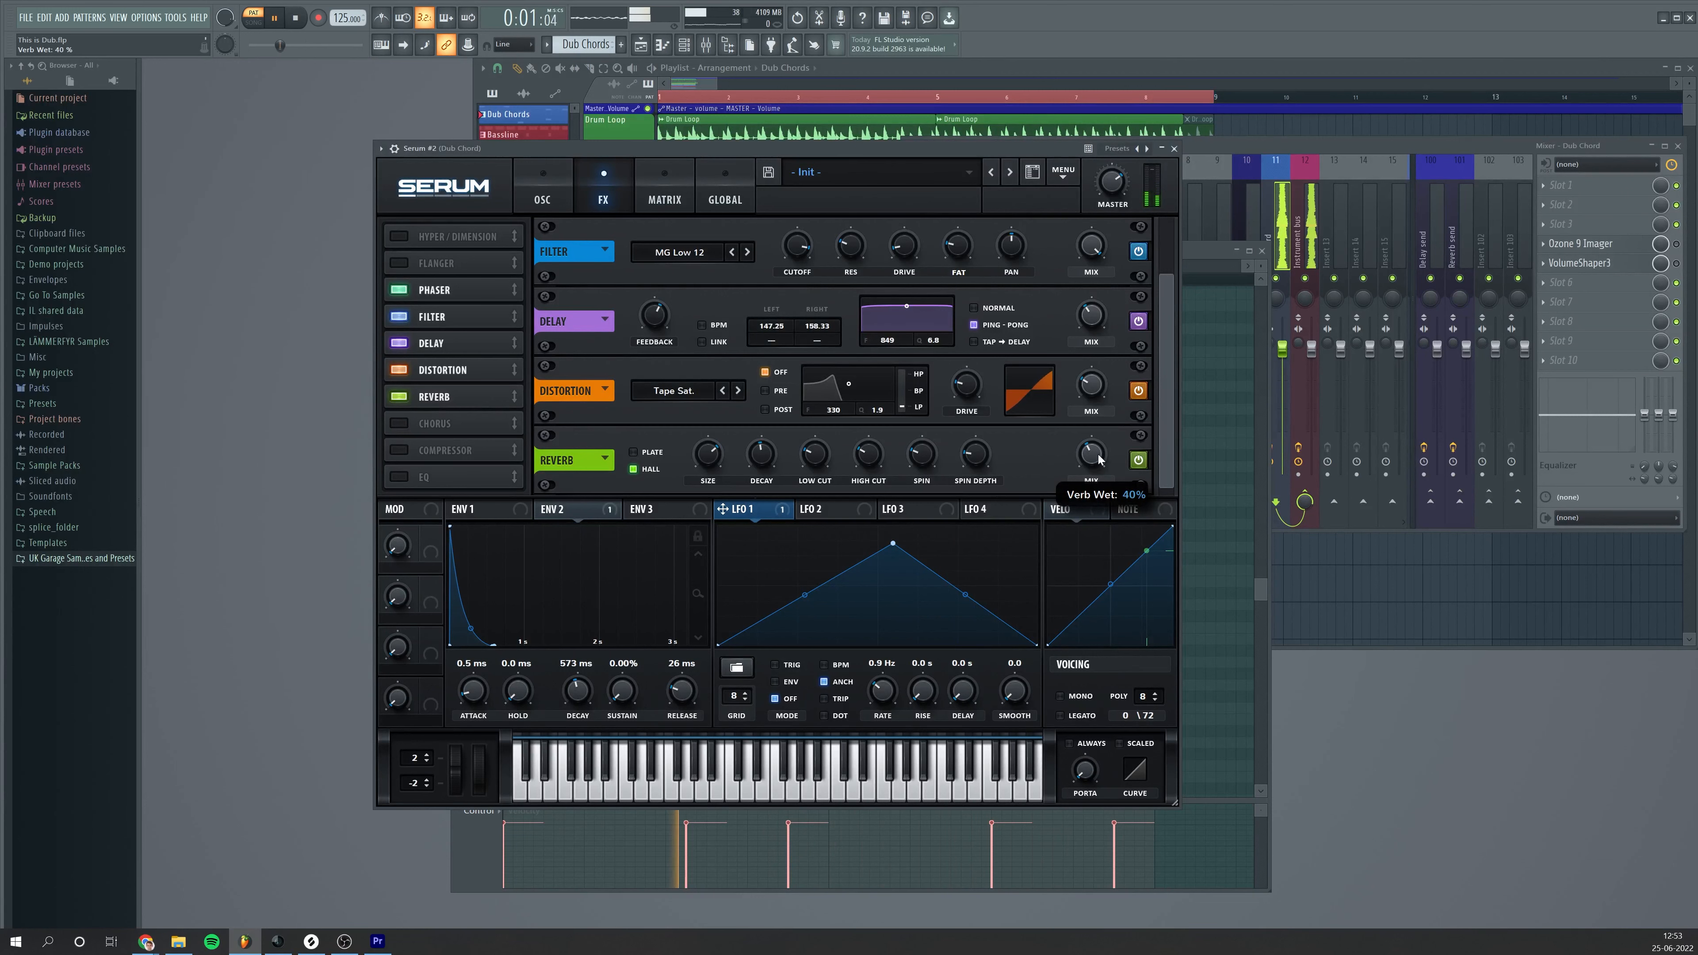
key("space")
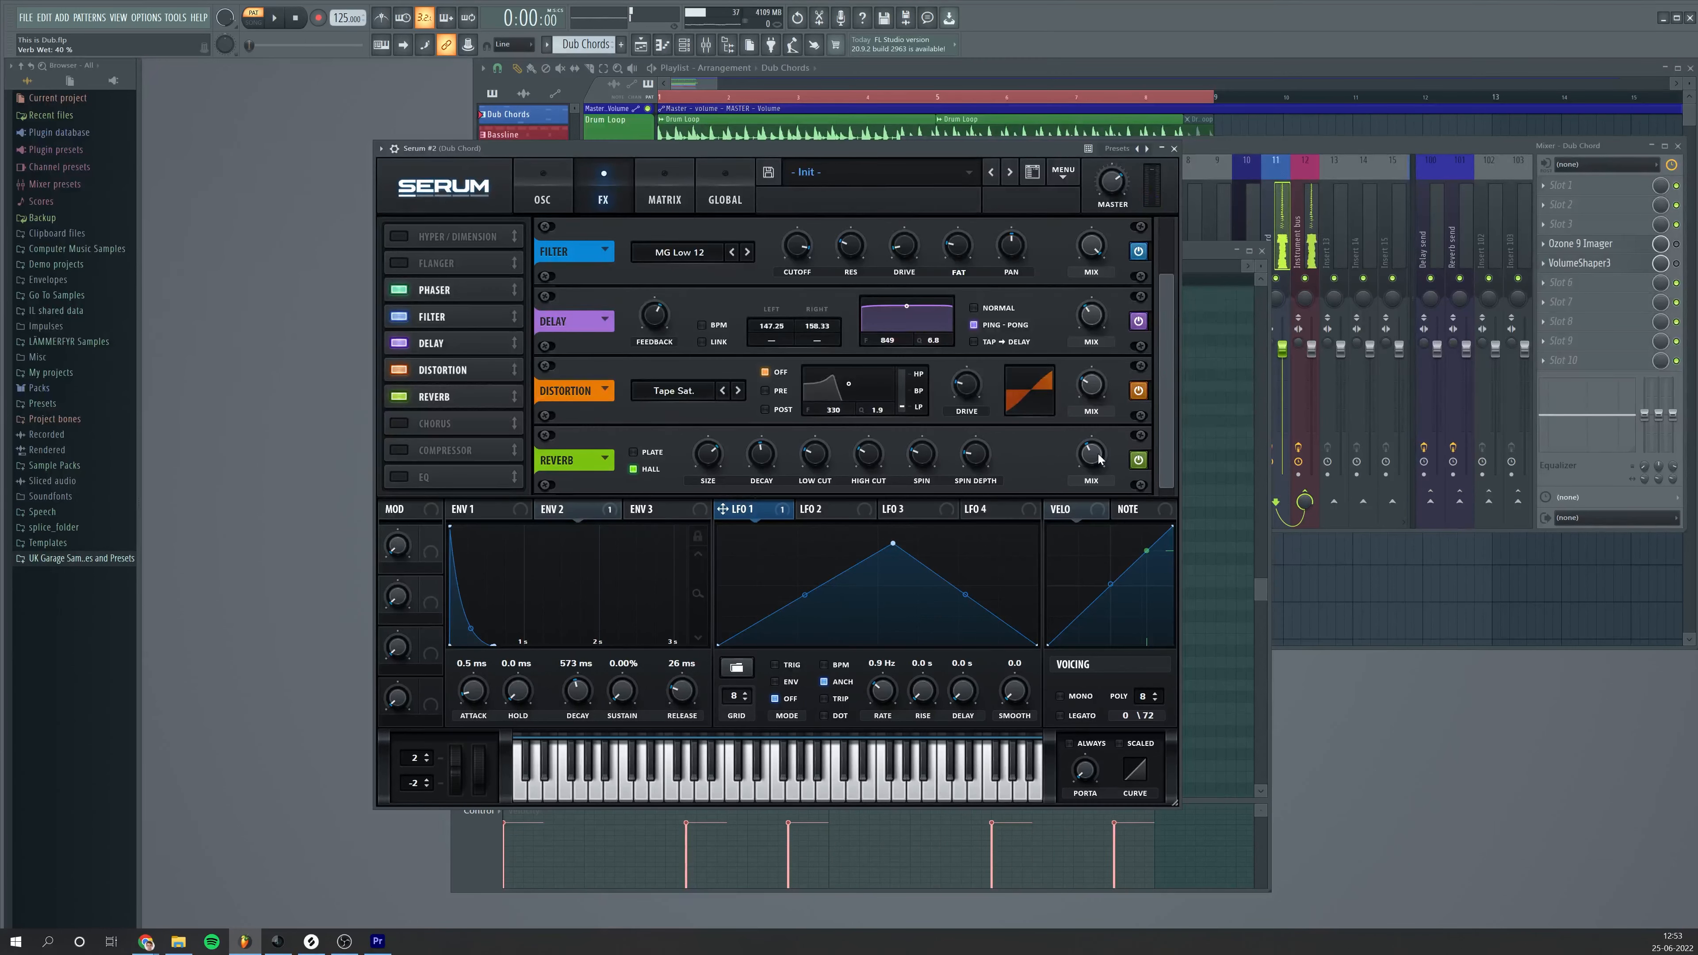
mouse_move(1100, 456)
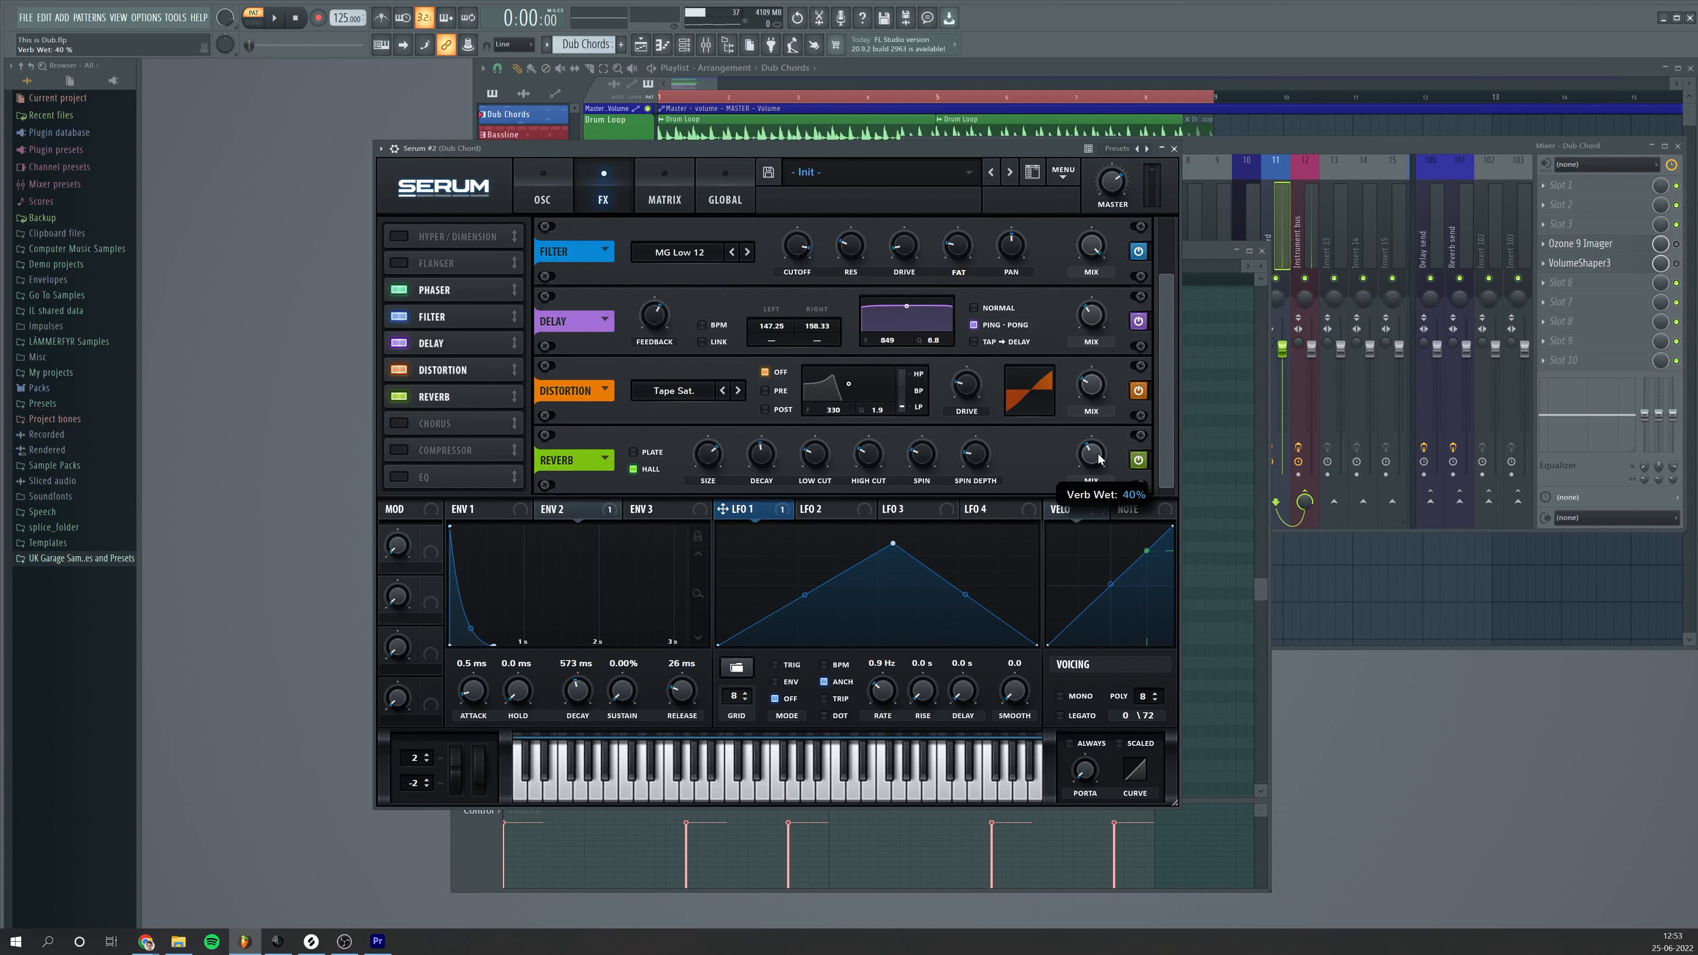
key("space")
left_click_drag(1099, 458, 1093, 461)
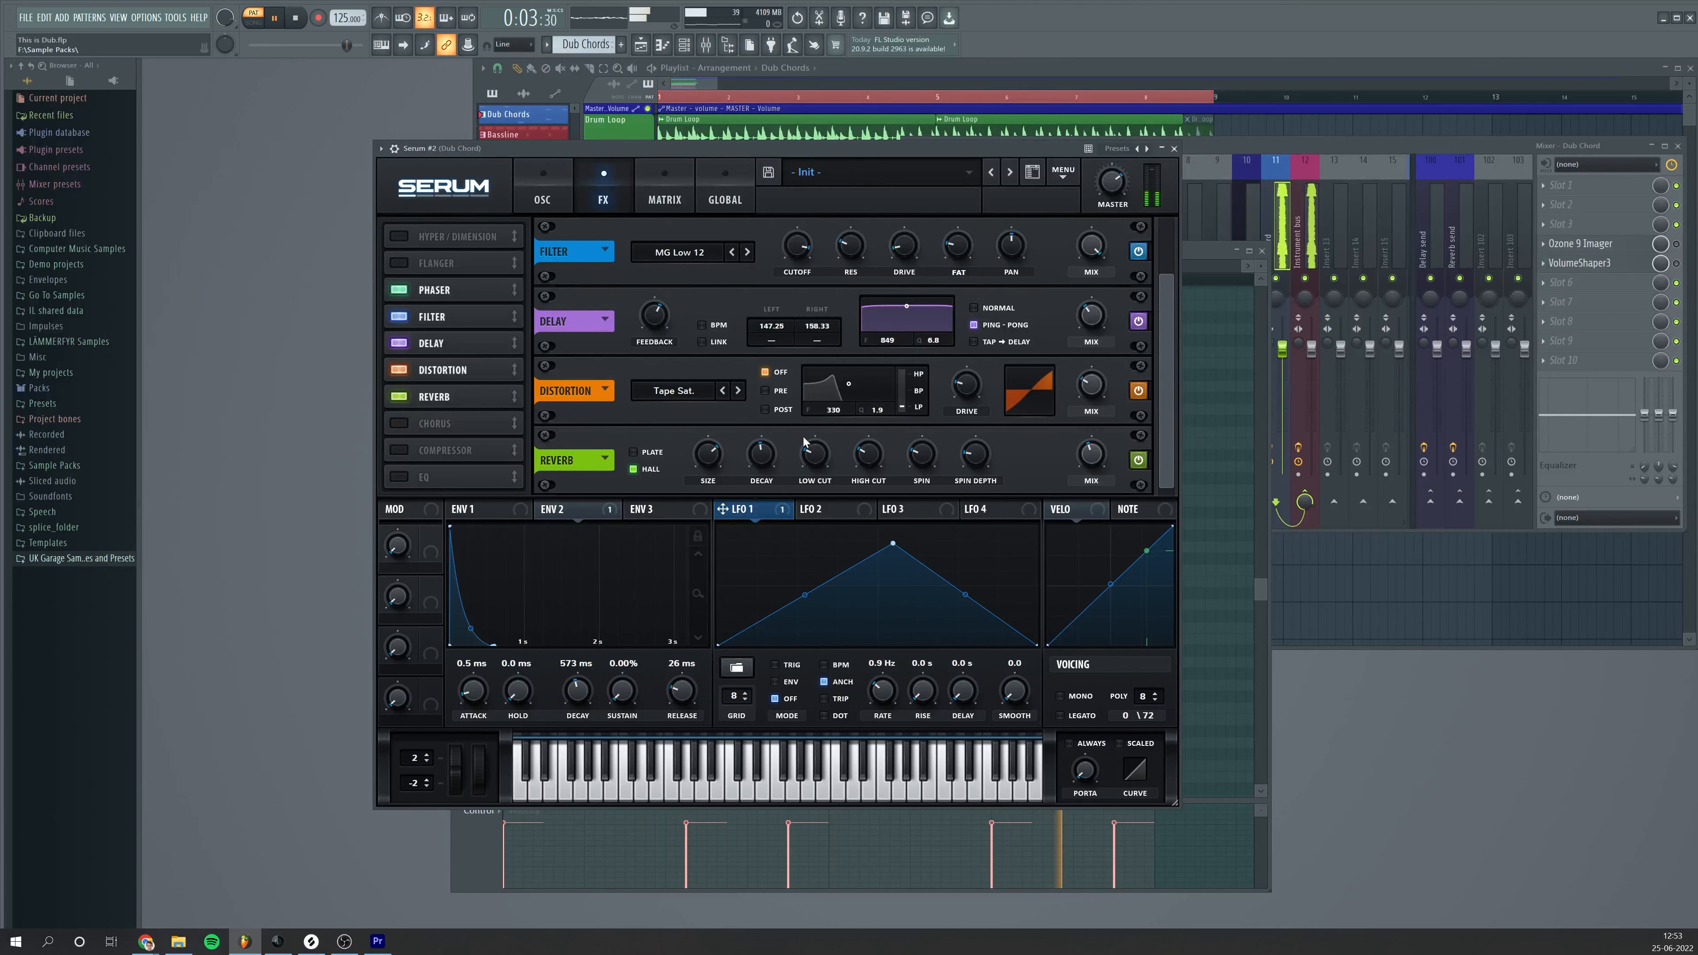
Add a compressor after the reverb and raise its gain to about 0.8 dB
left_click(402, 449)
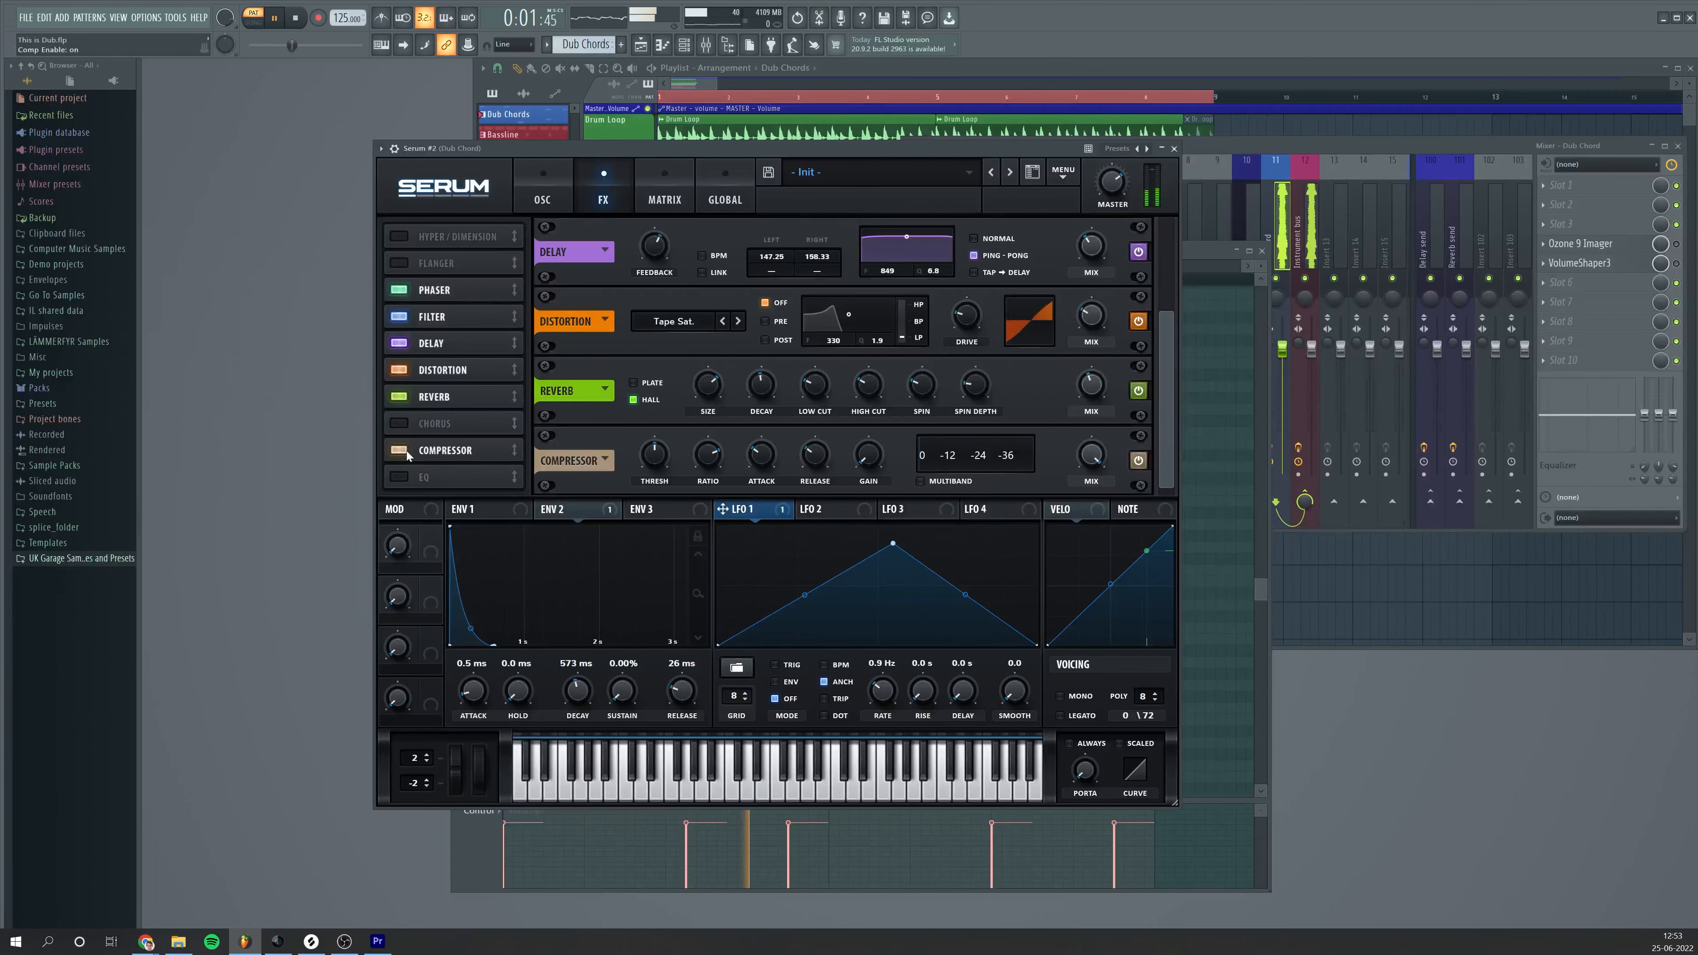
left_click(867, 455)
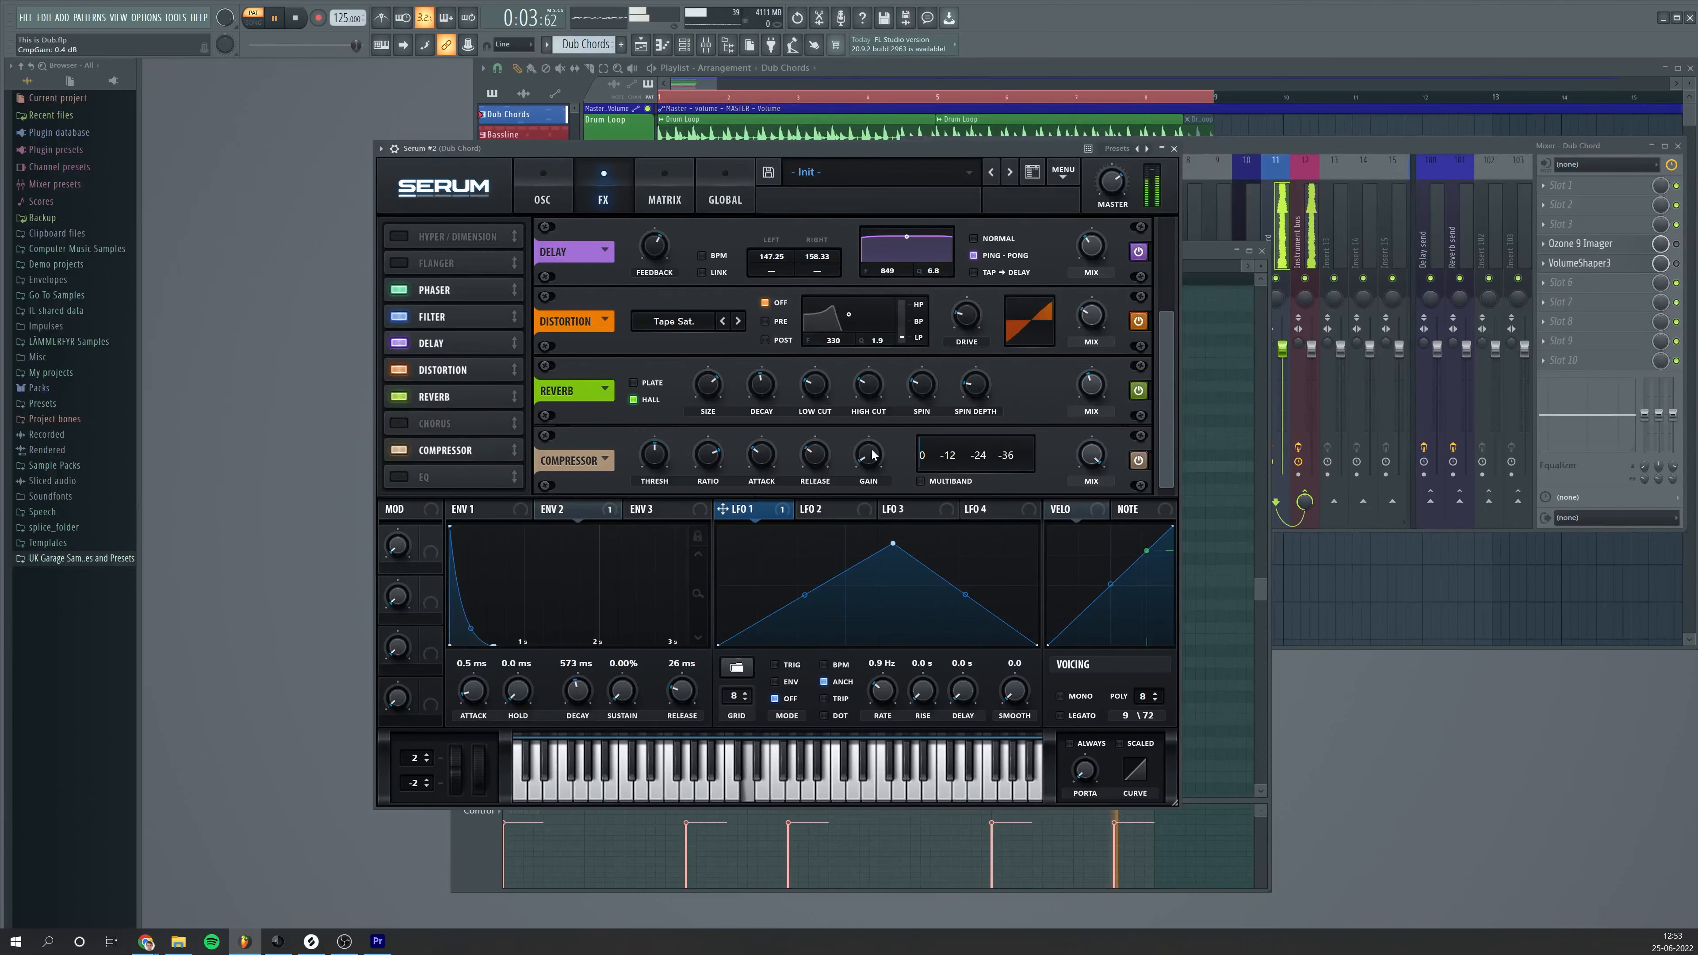
scroll(869, 457, "up", 3)
left_click_drag(866, 453, 869, 454)
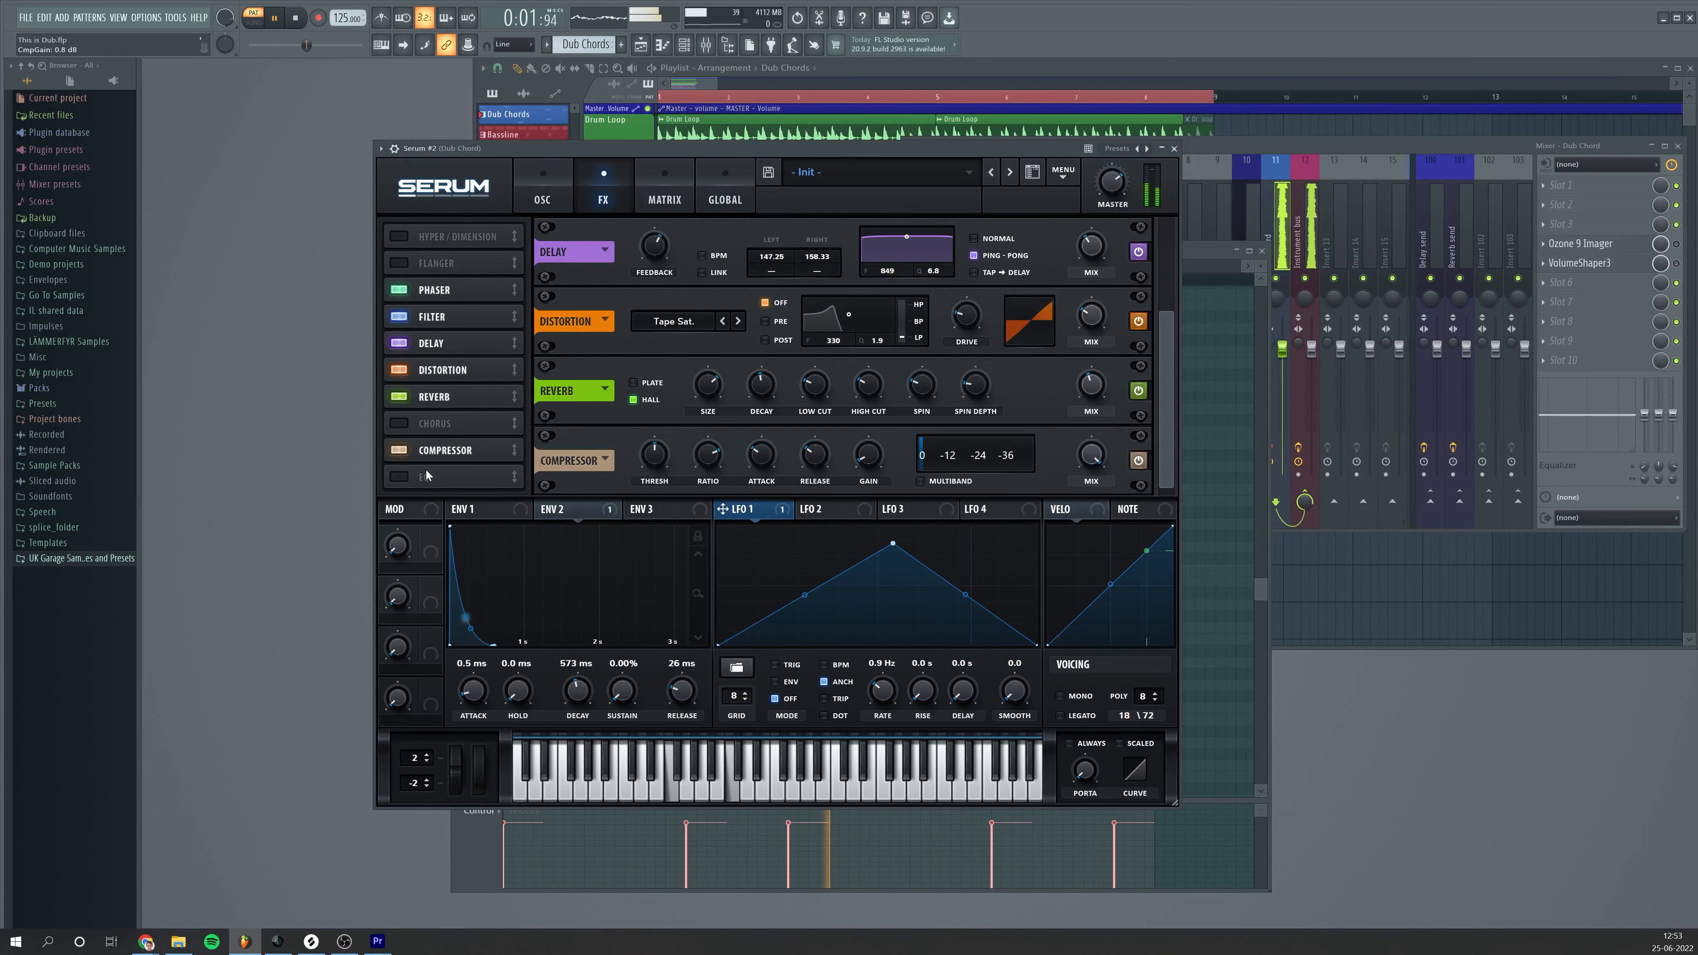
Add an EQ after the compressor, switch its low band to the low-cut shape and boost the high band by about 7.6 dB
left_click(398, 478)
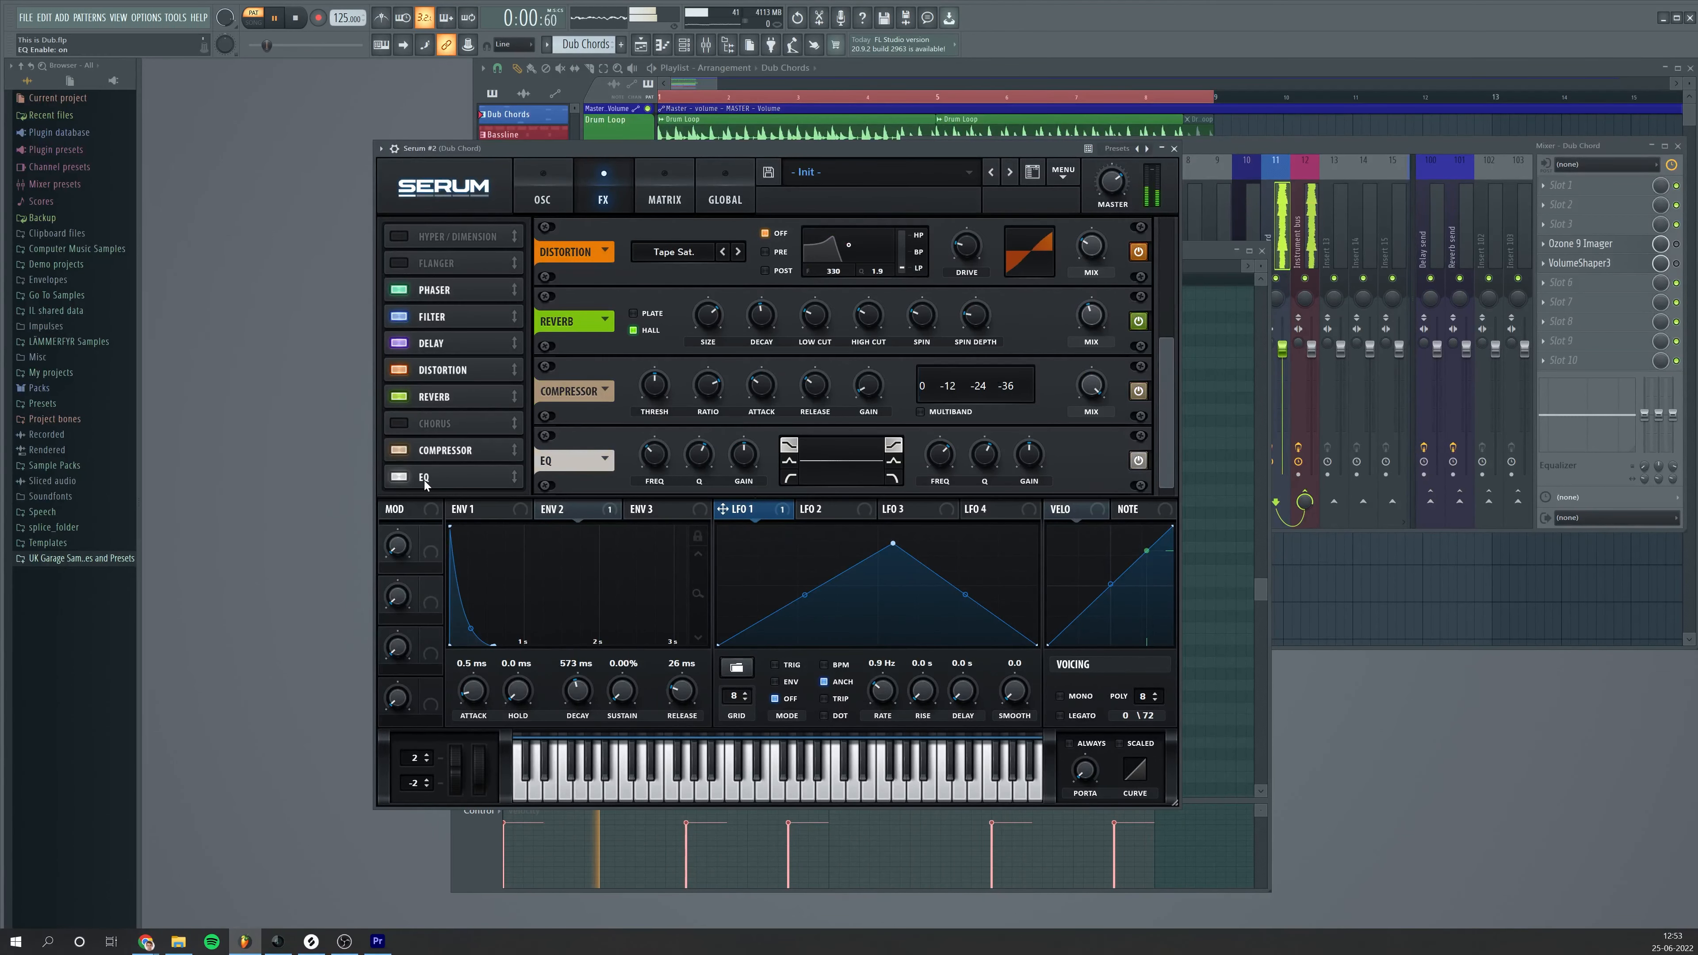
left_click(790, 476)
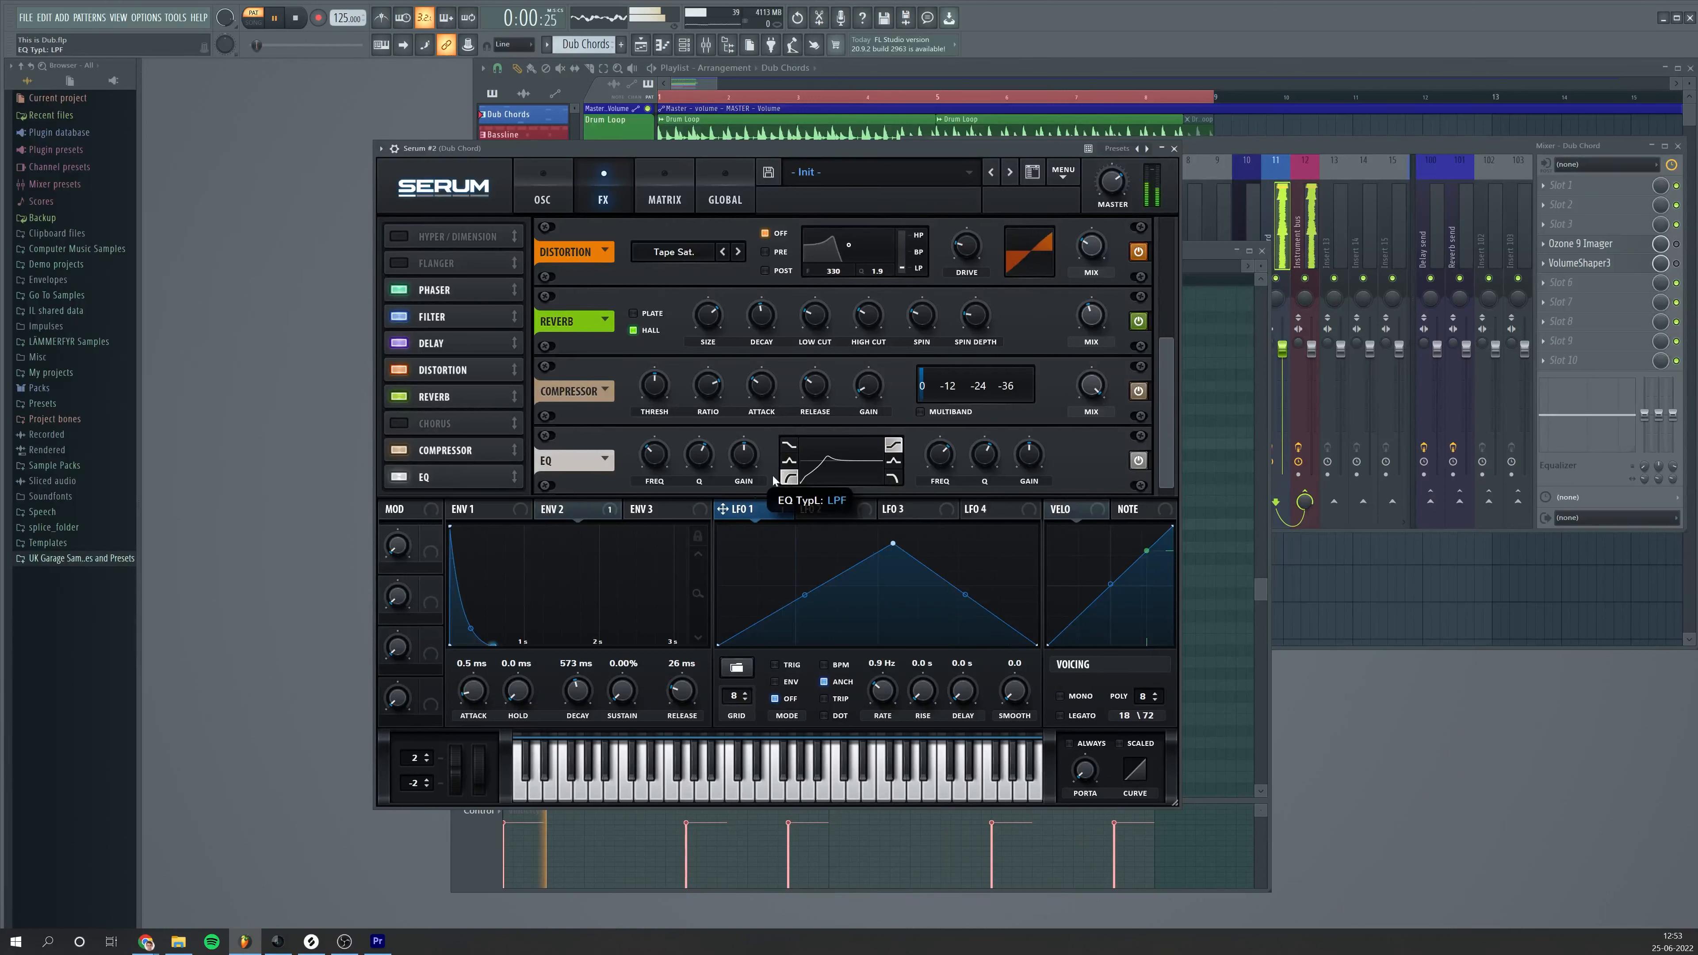
left_click_drag(641, 460, 661, 462)
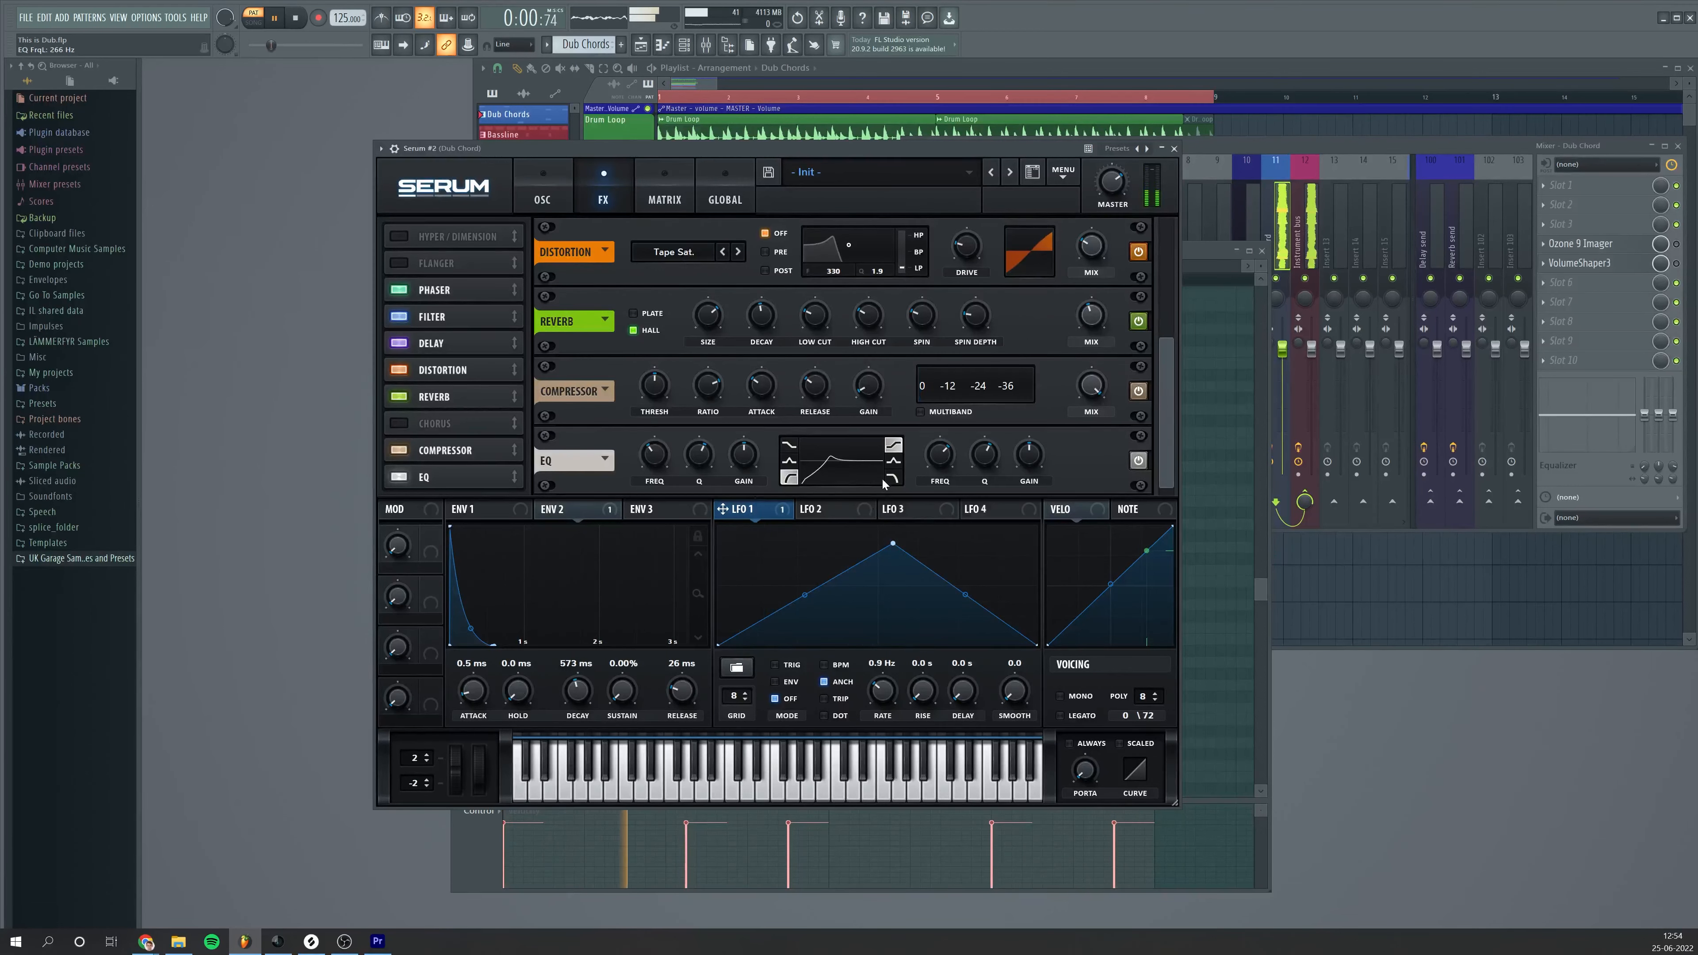
mouse_move(1029, 460)
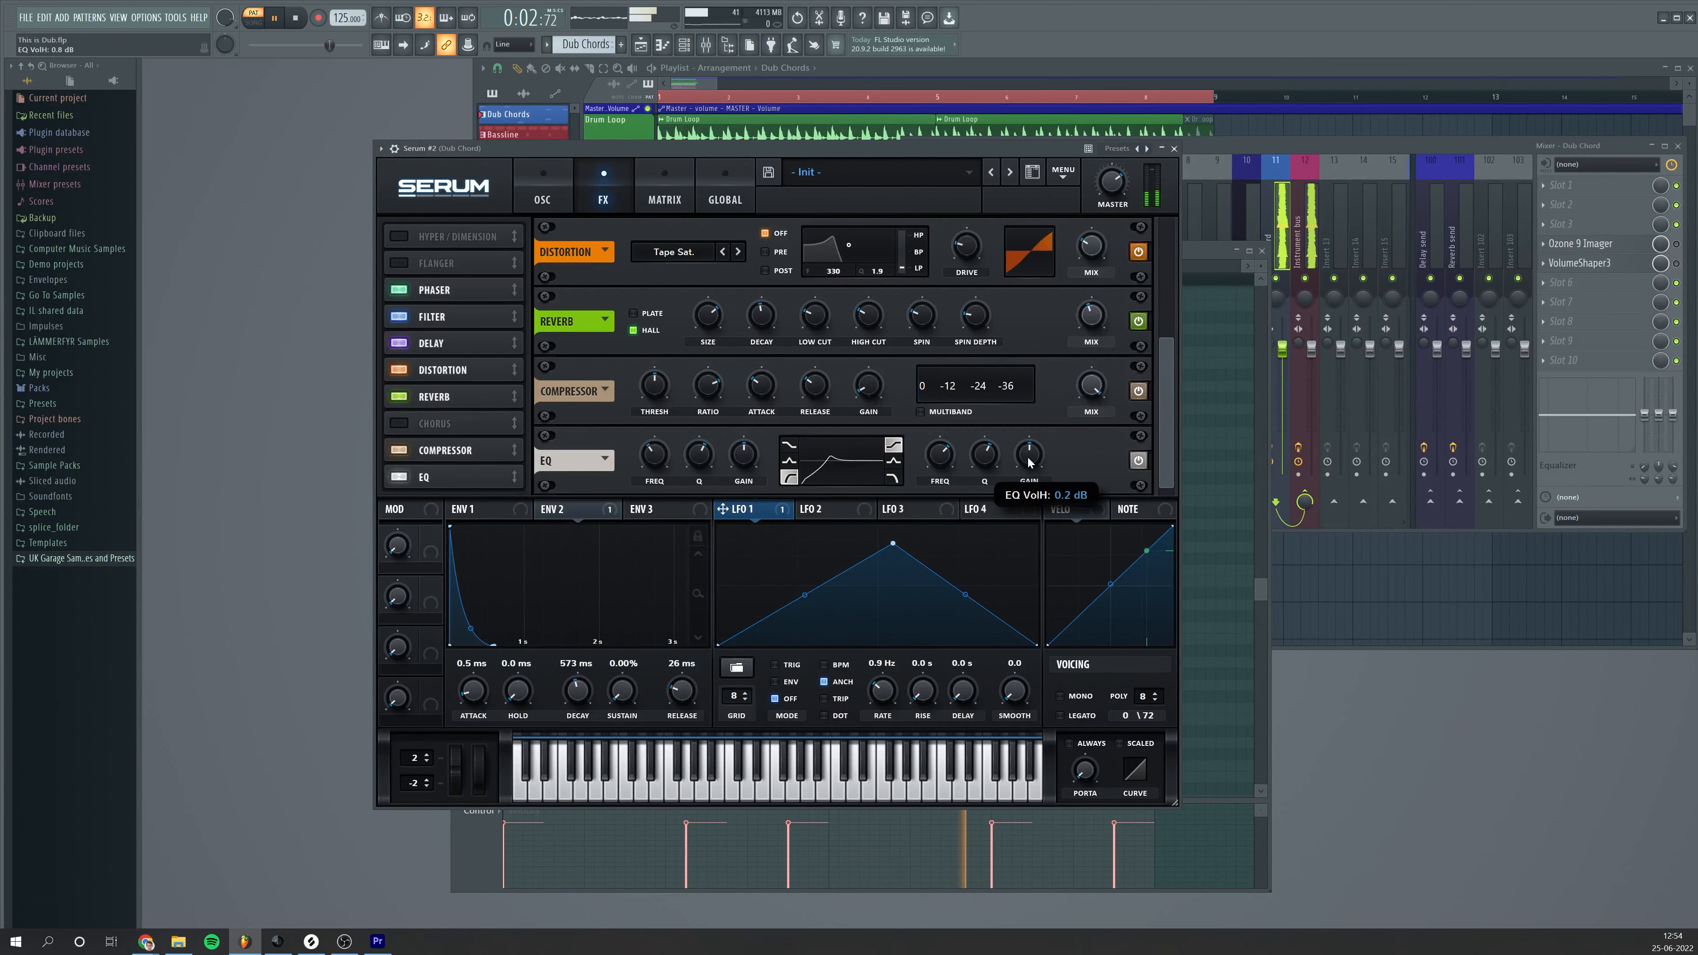
left_click_drag(1028, 459, 1035, 455)
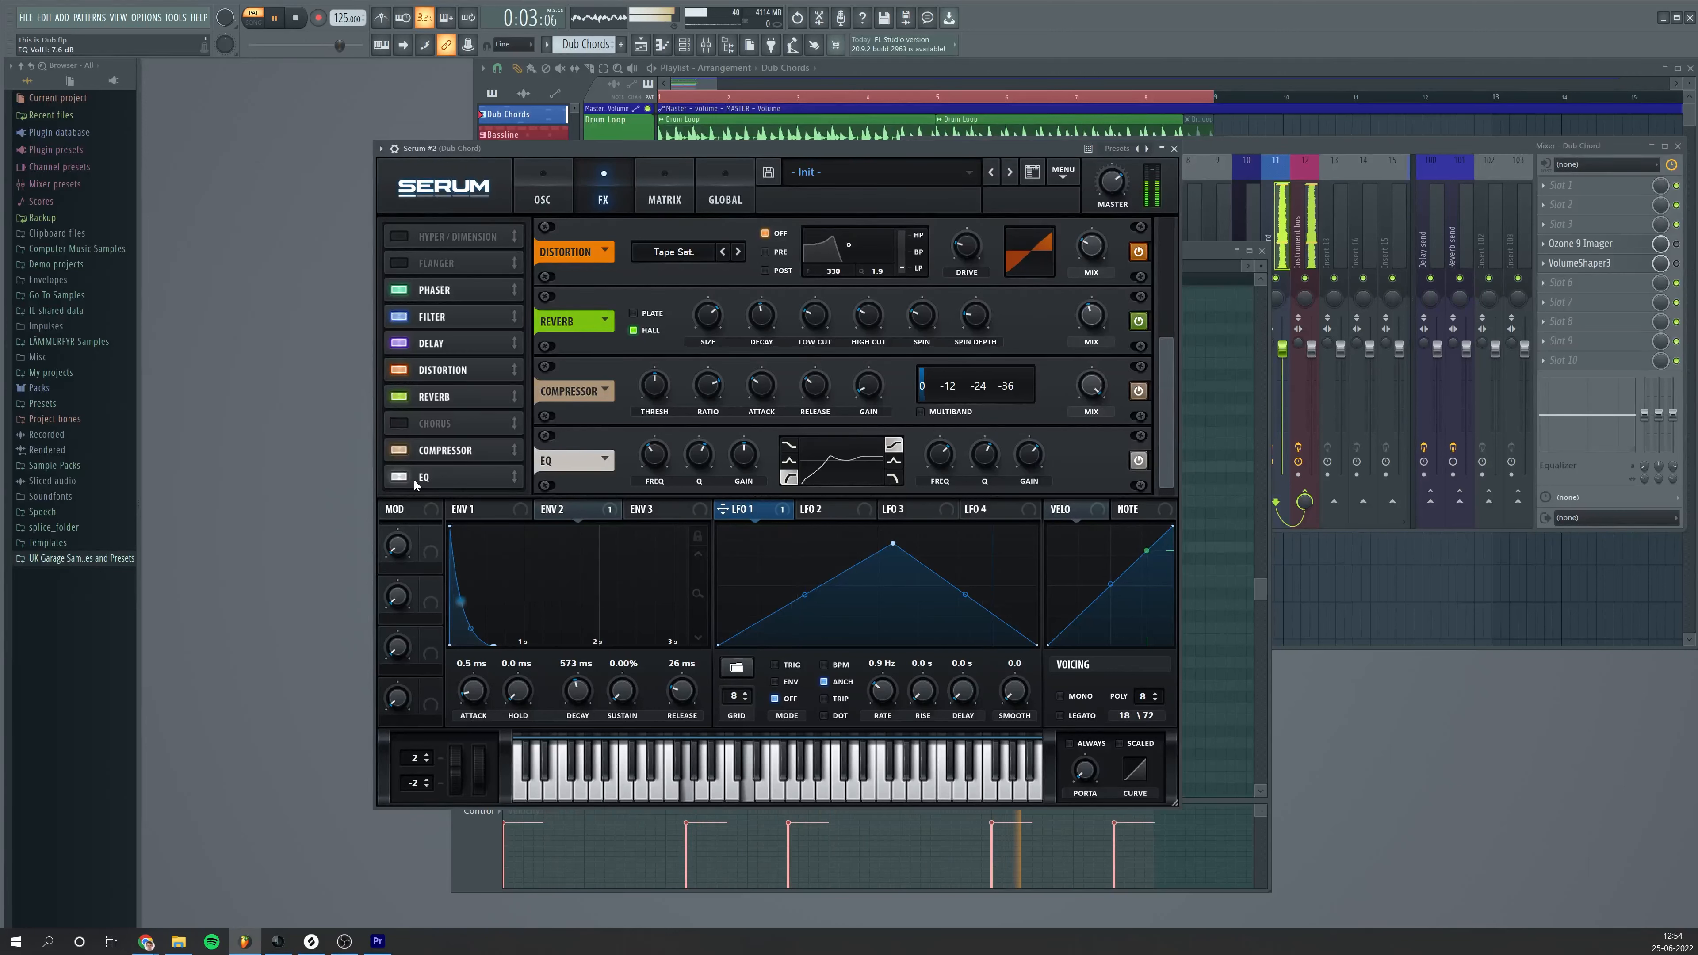
Readjust the EQ's low-cut frequency and lower the high band's gain to about 6.5 dB while previewing the chords
key("space")
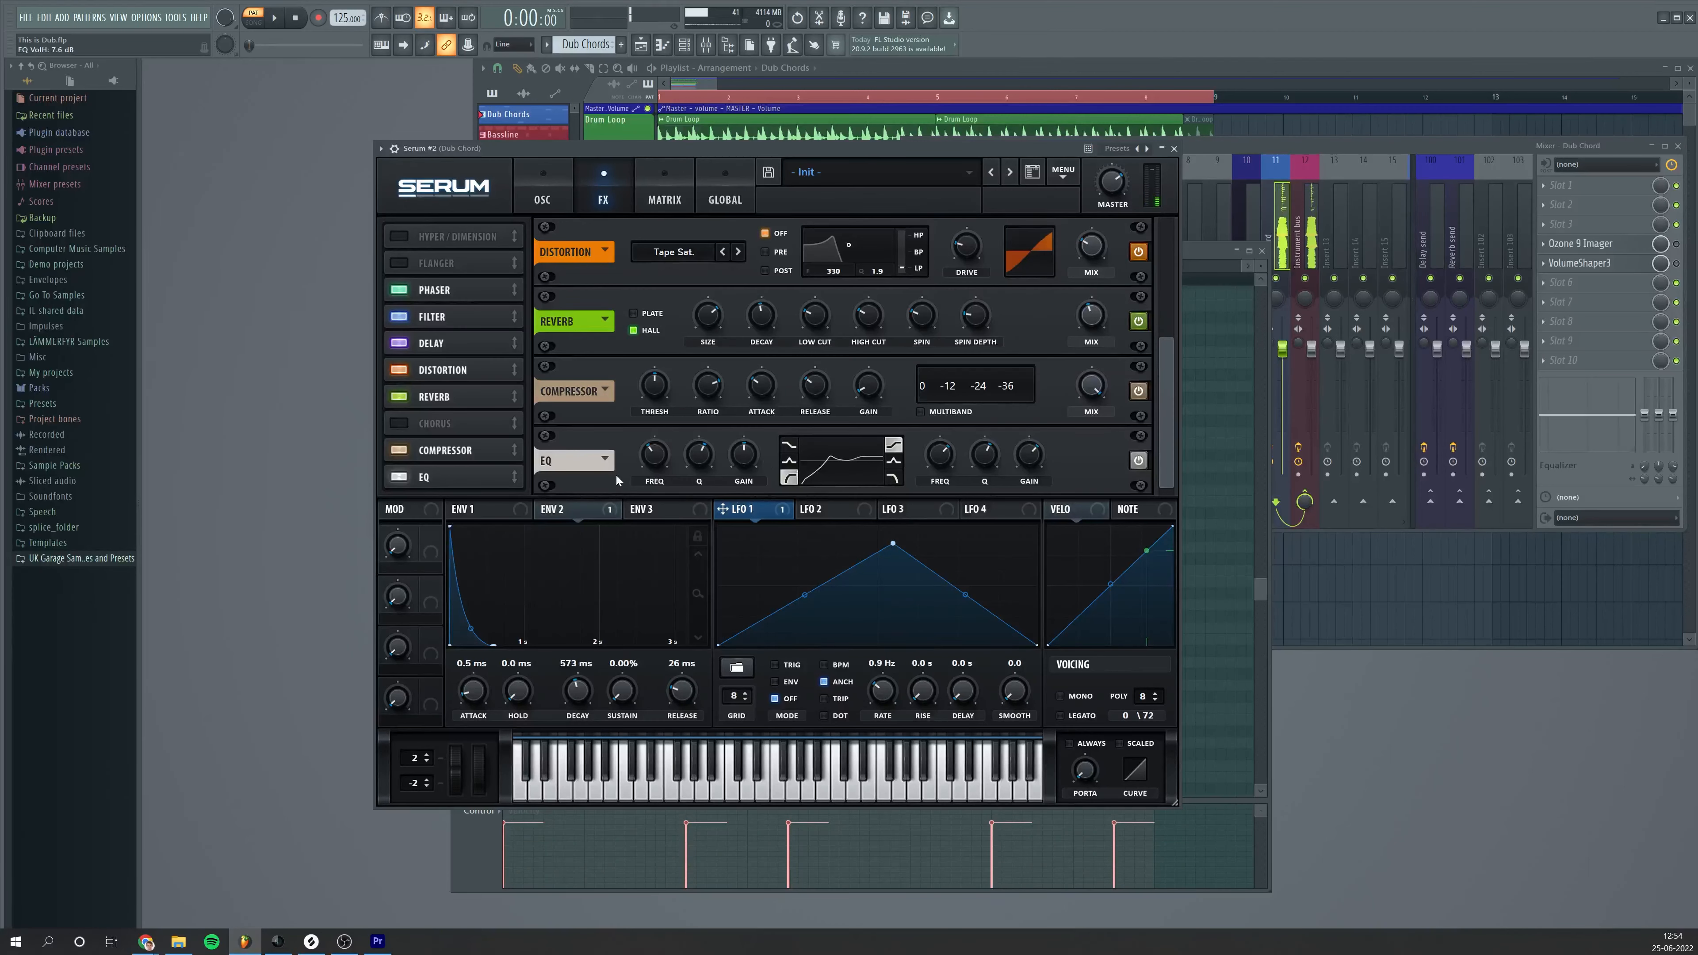
key("space")
mouse_move(653, 461)
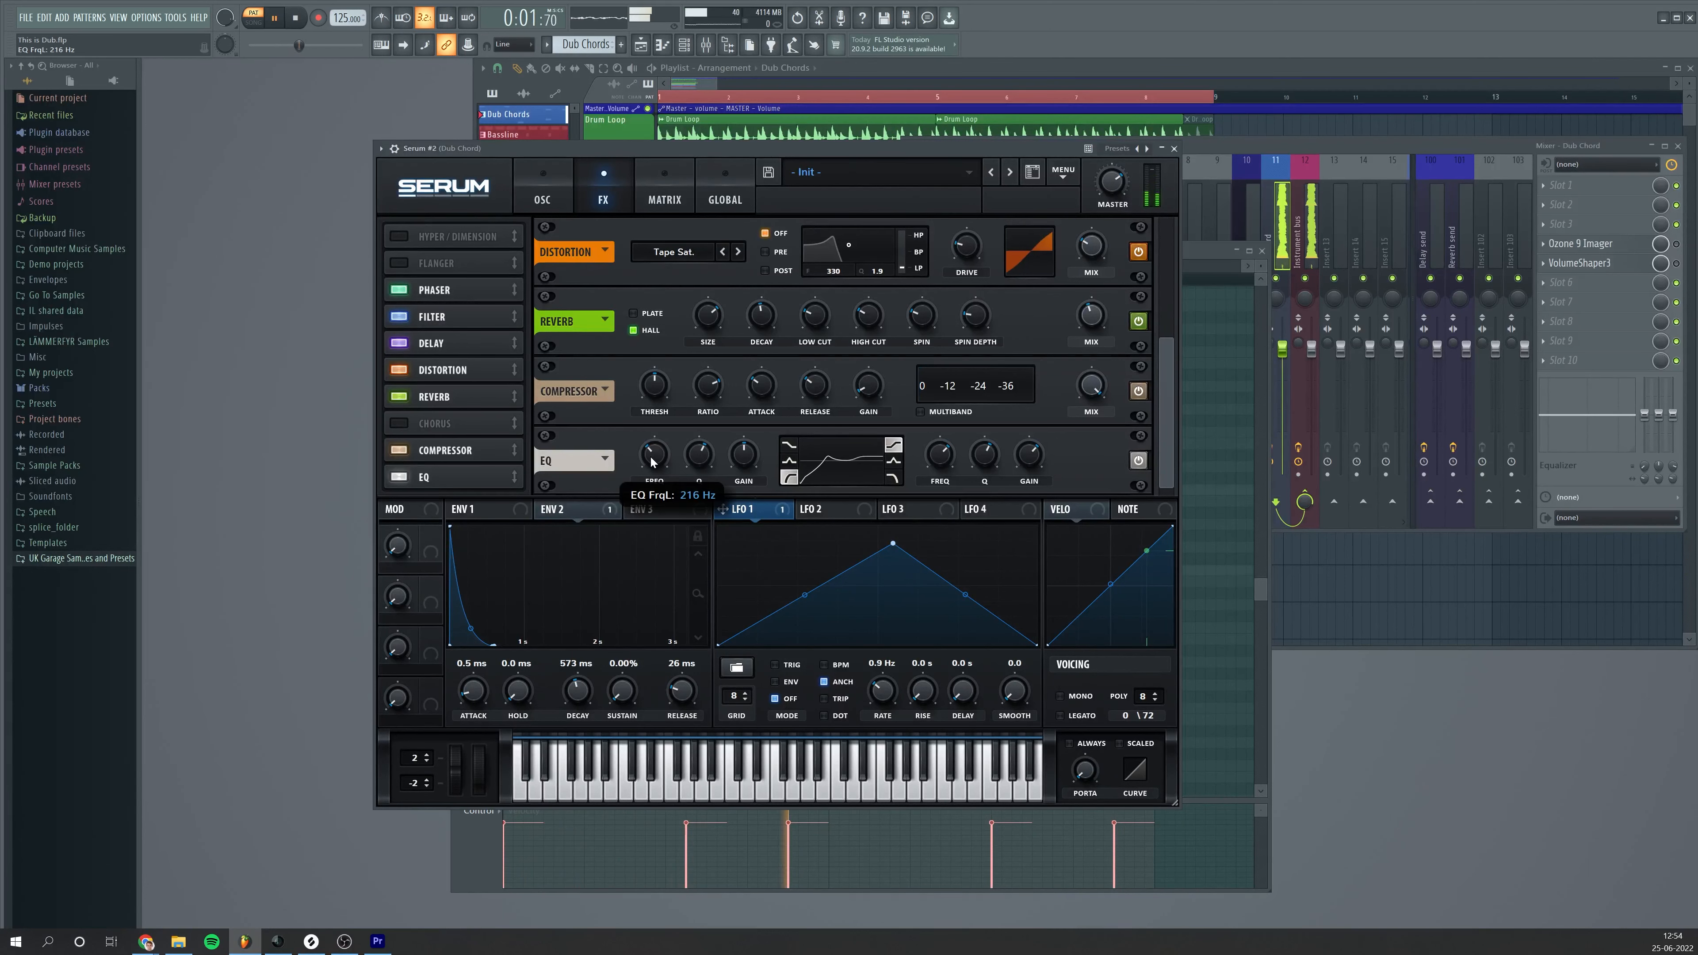
left_click_drag(653, 462, 653, 473)
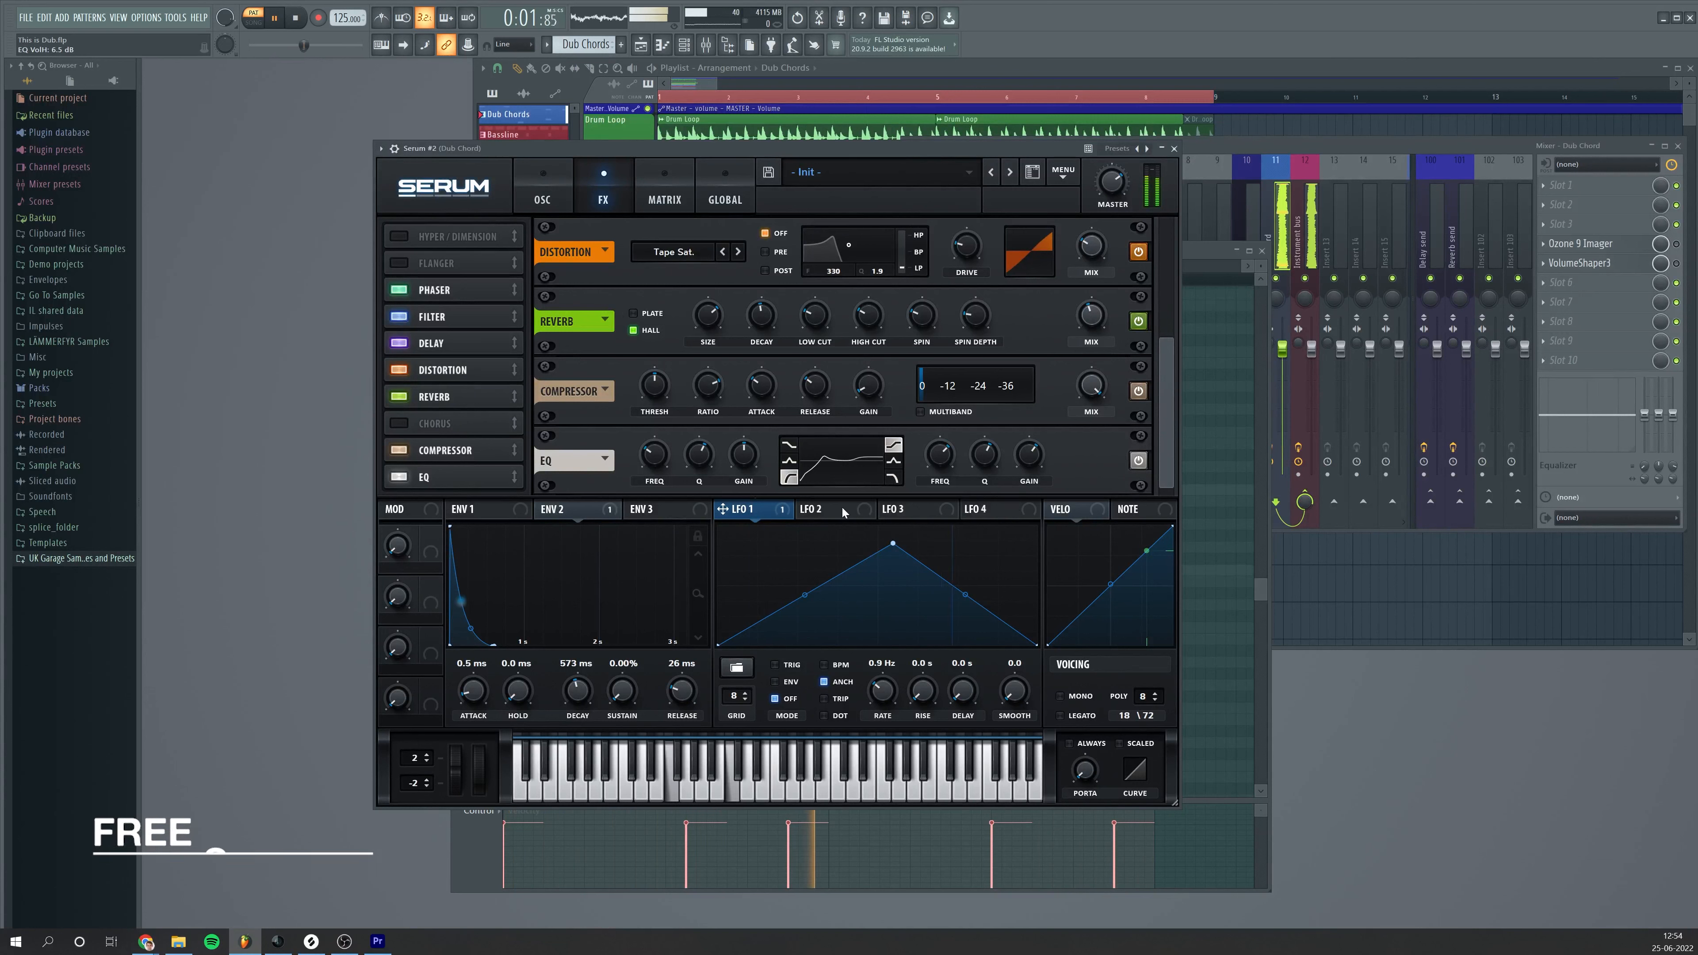
key("space")
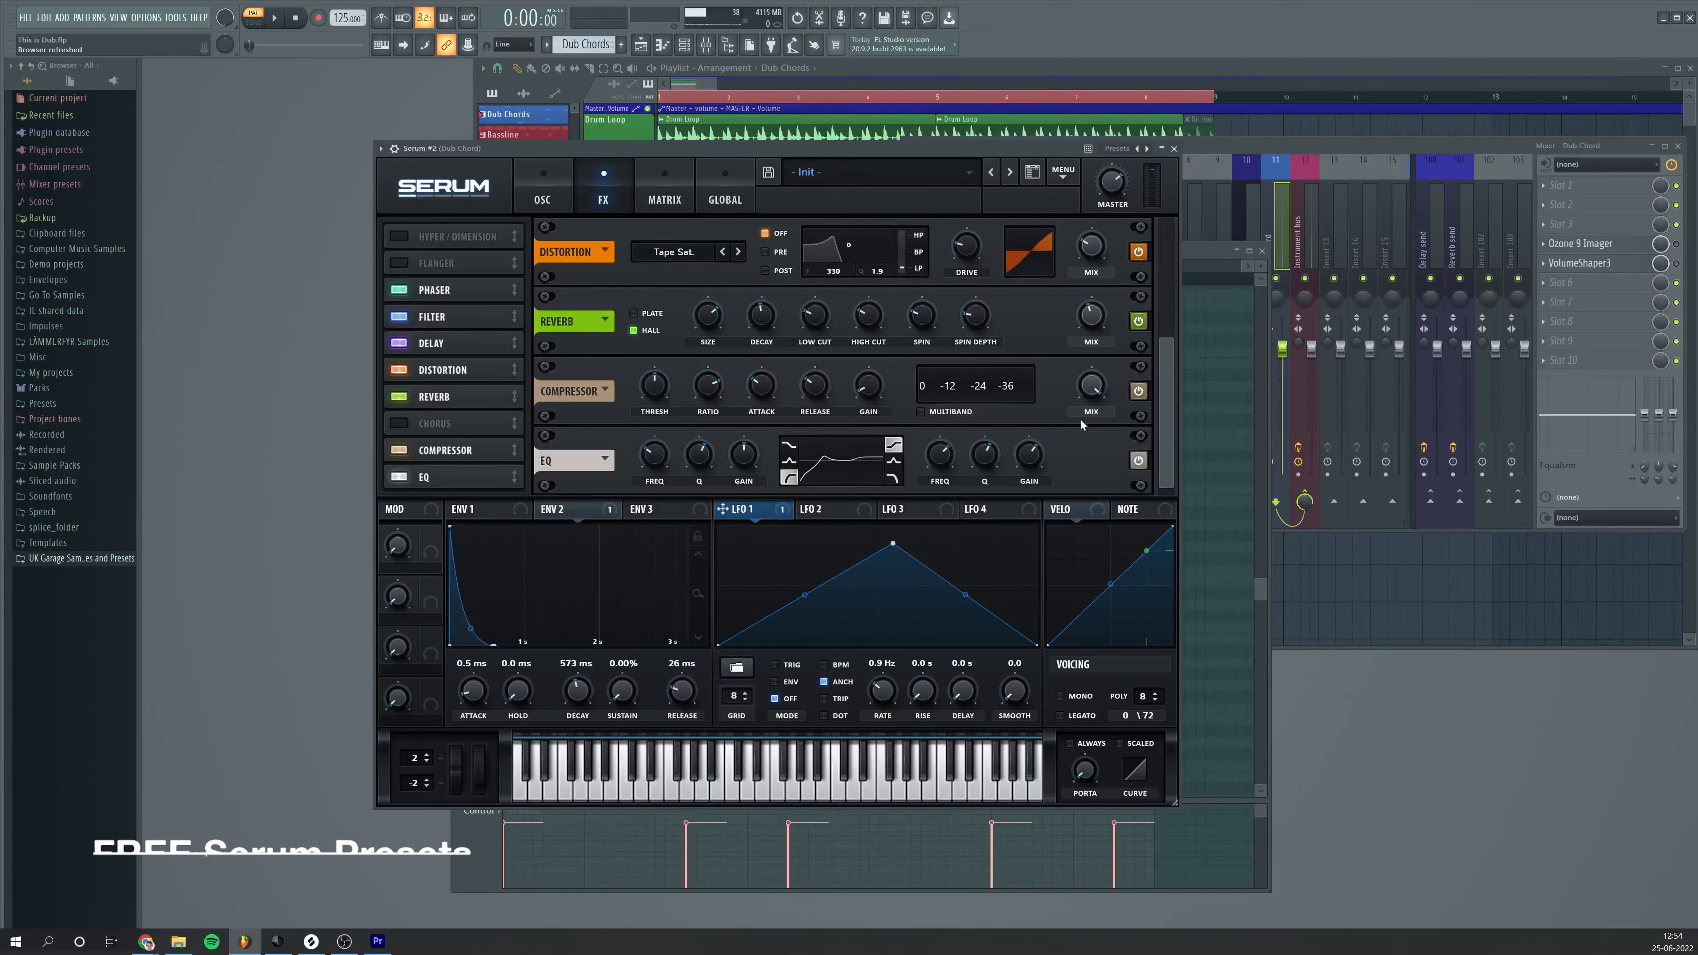
Assign Macro 1 to the decay and sustain of Env 2 and to the decay, sustain and release of Env 1
left_click(558, 184)
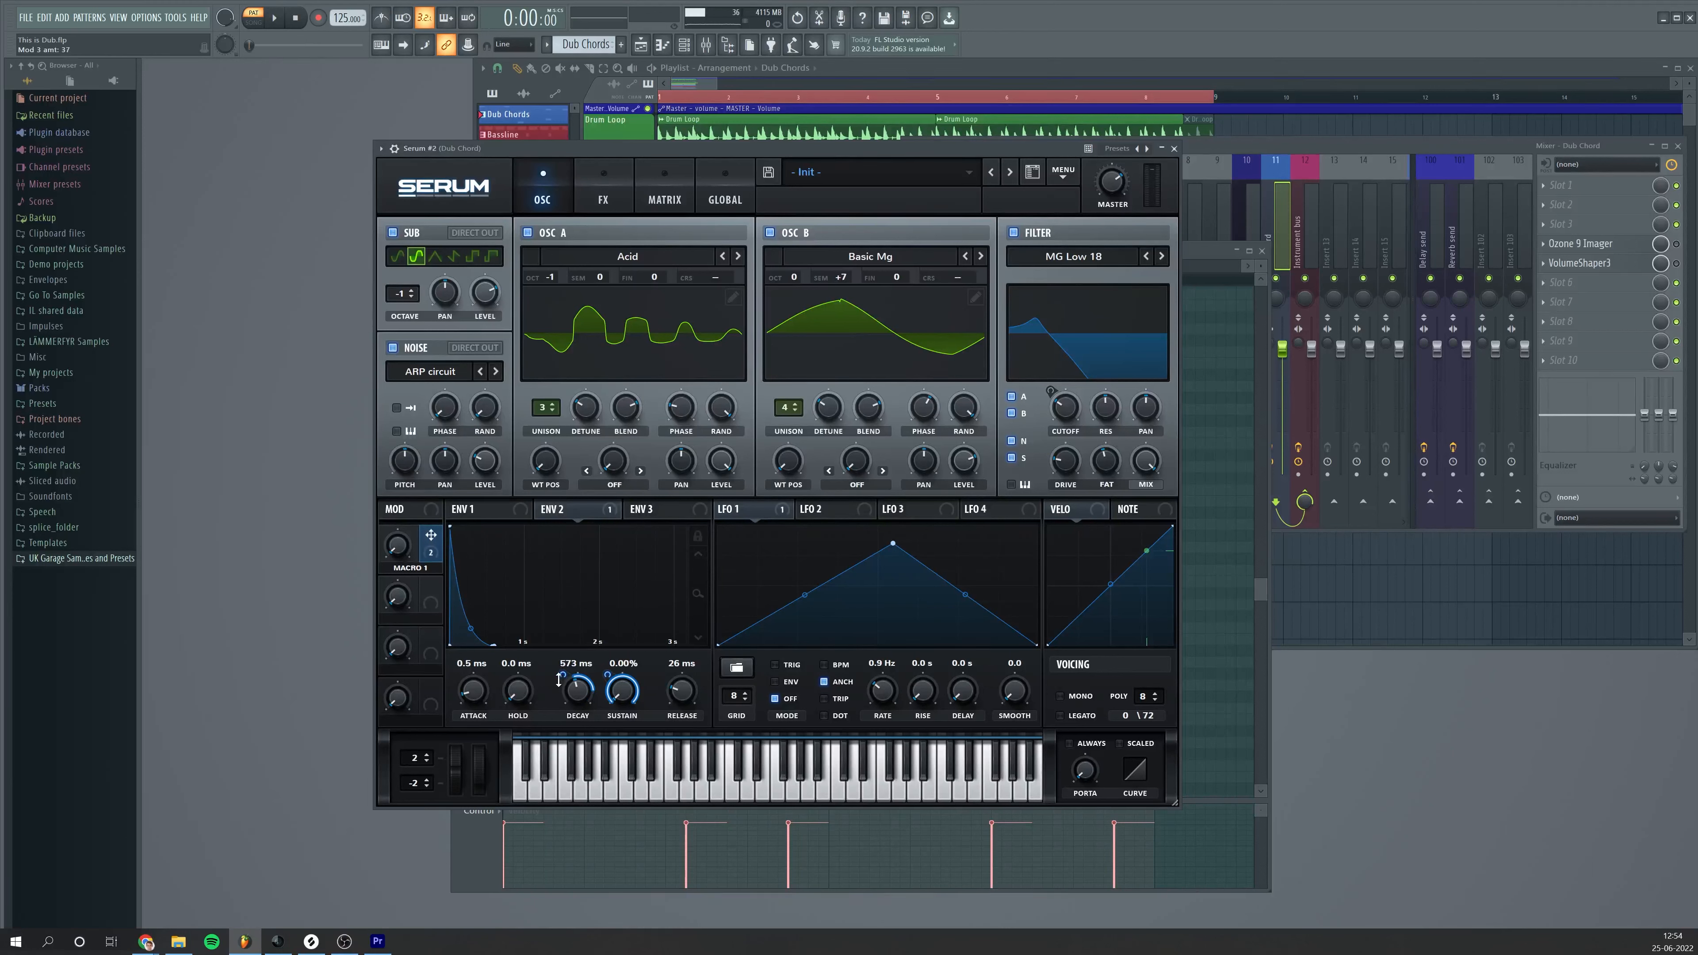
left_click(479, 511)
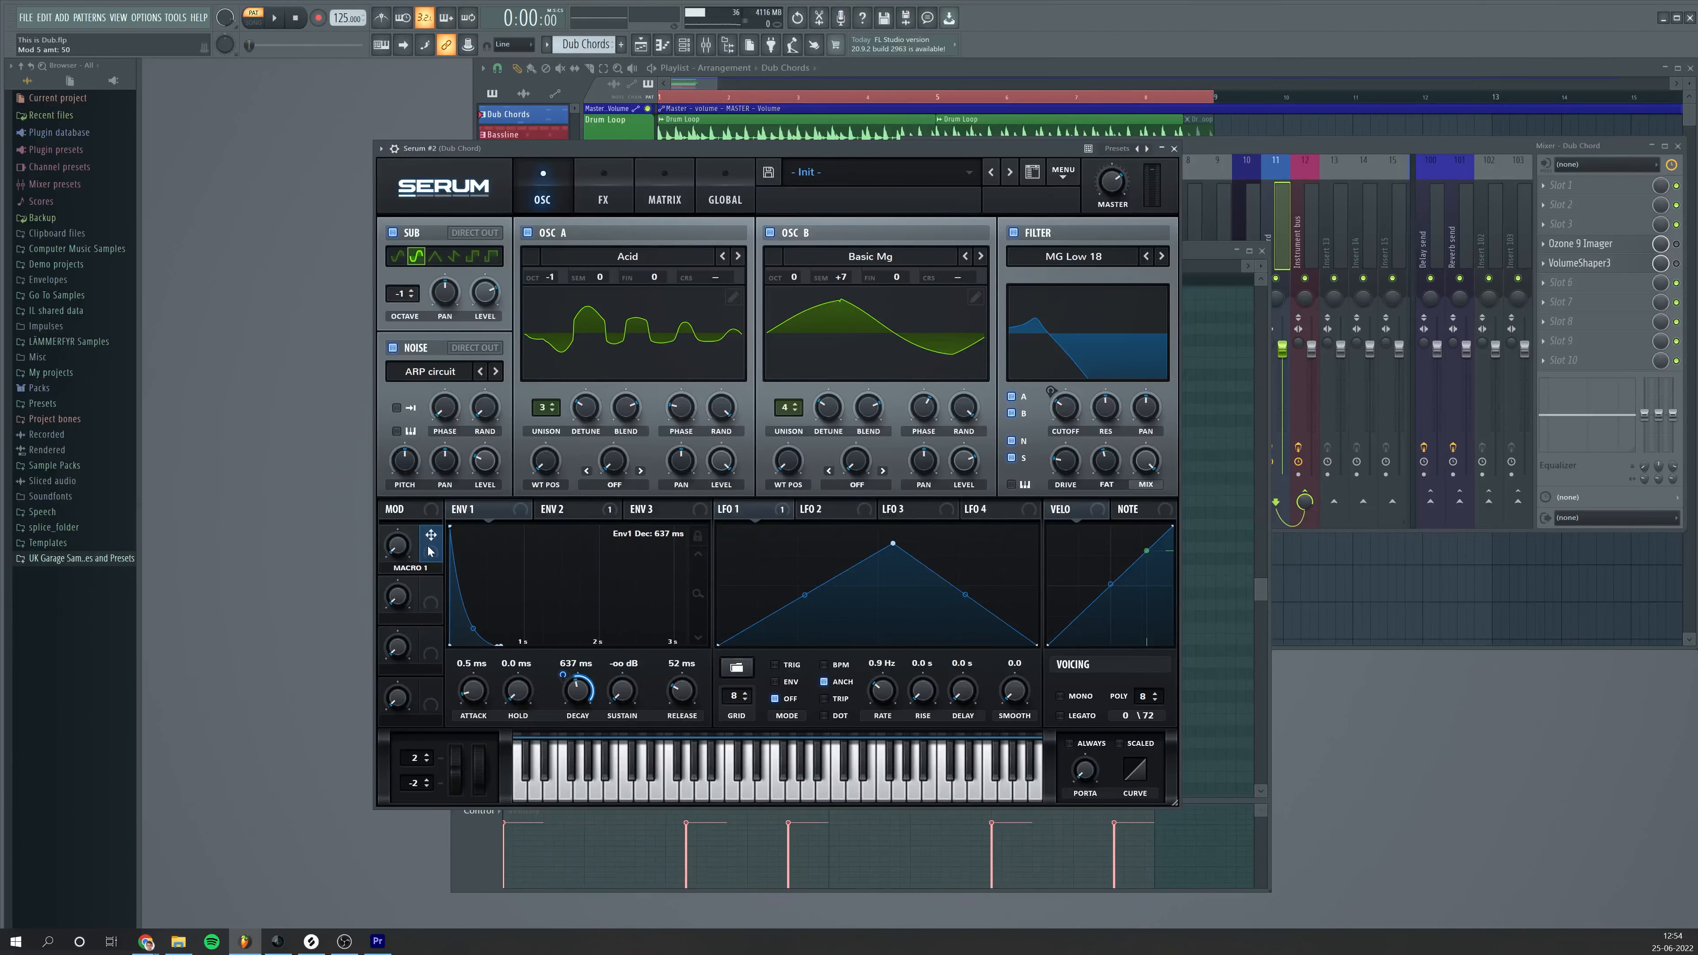
left_click_drag(608, 669, 573, 693)
Sweep Macro 1 up and down while previewing the chords to judge its effect on the envelopes
key("space")
left_click_drag(392, 553, 416, 521)
key("space")
key("space")
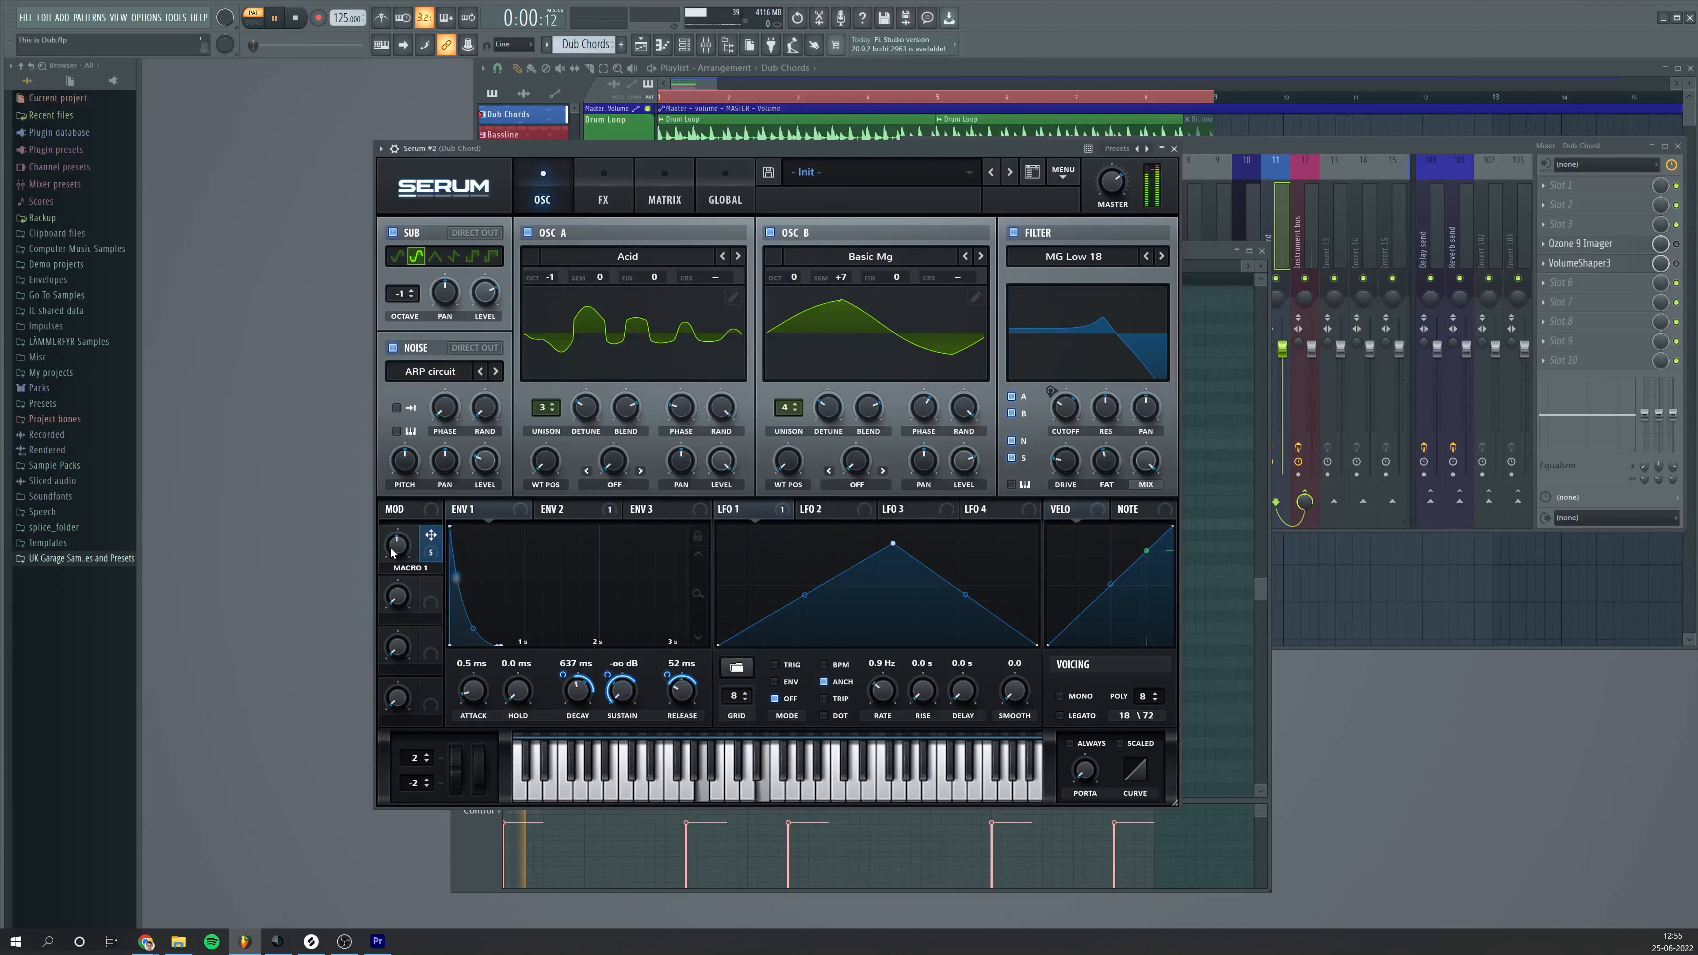
left_click_drag(396, 547, 420, 676)
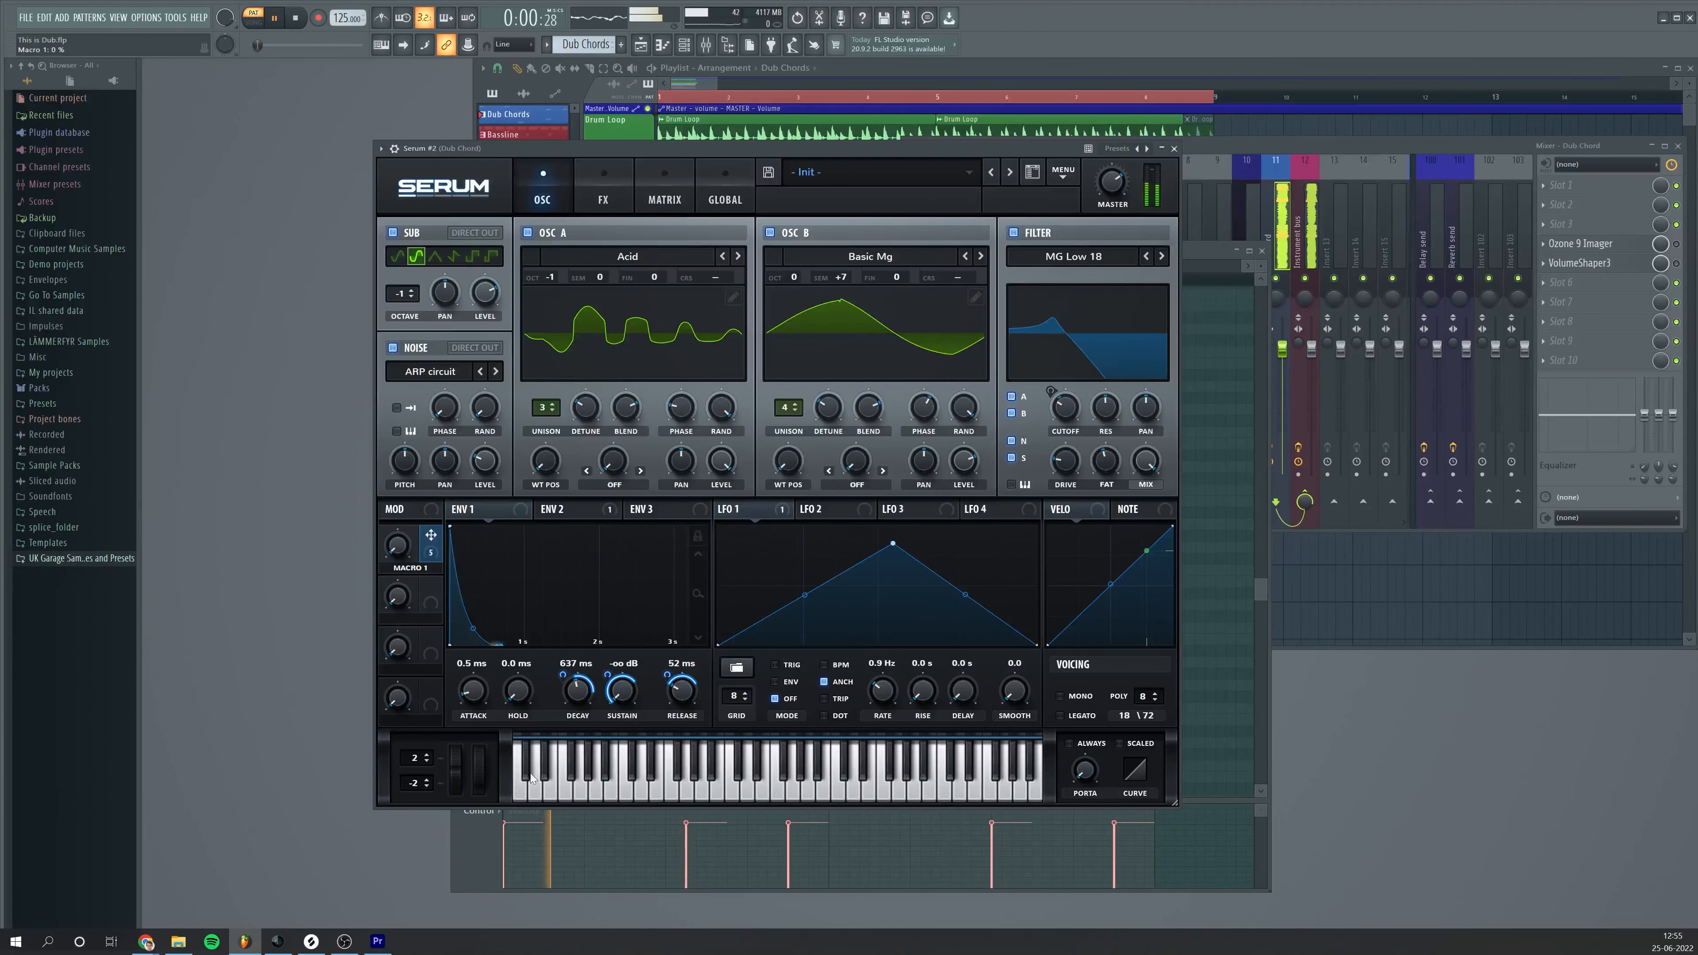
left_click_drag(398, 545, 442, 539)
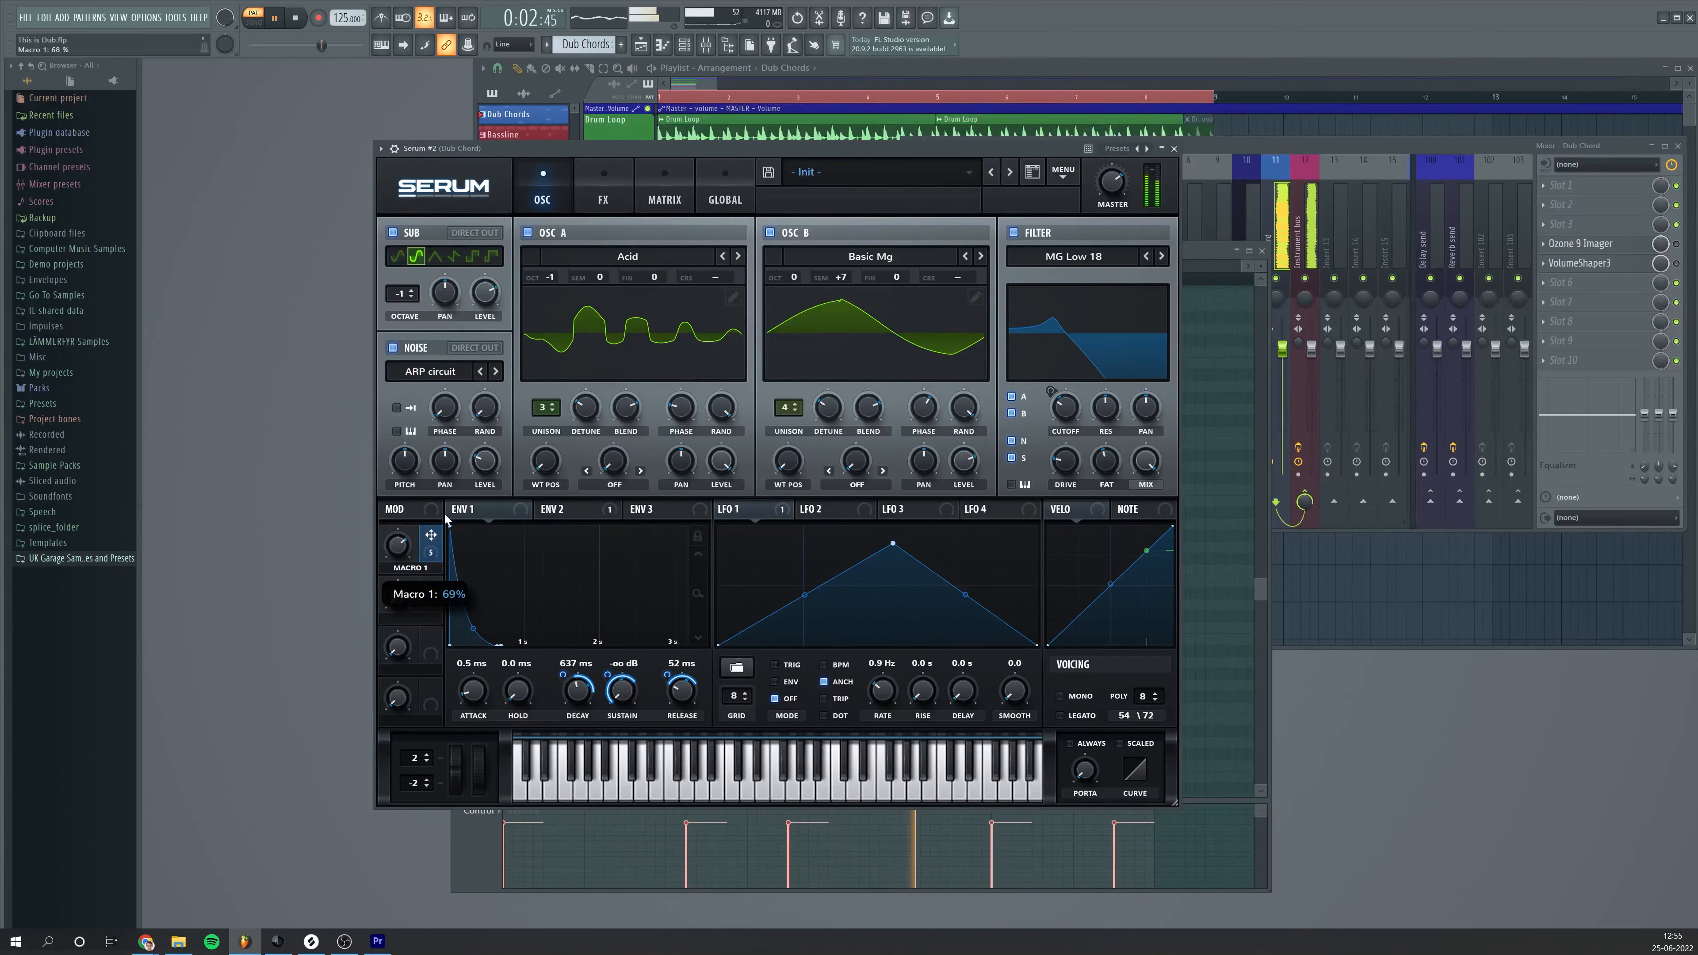
Assign Macro 1 to Env 2's release as well and bring the macro back down while previewing the chords
left_click(555, 509)
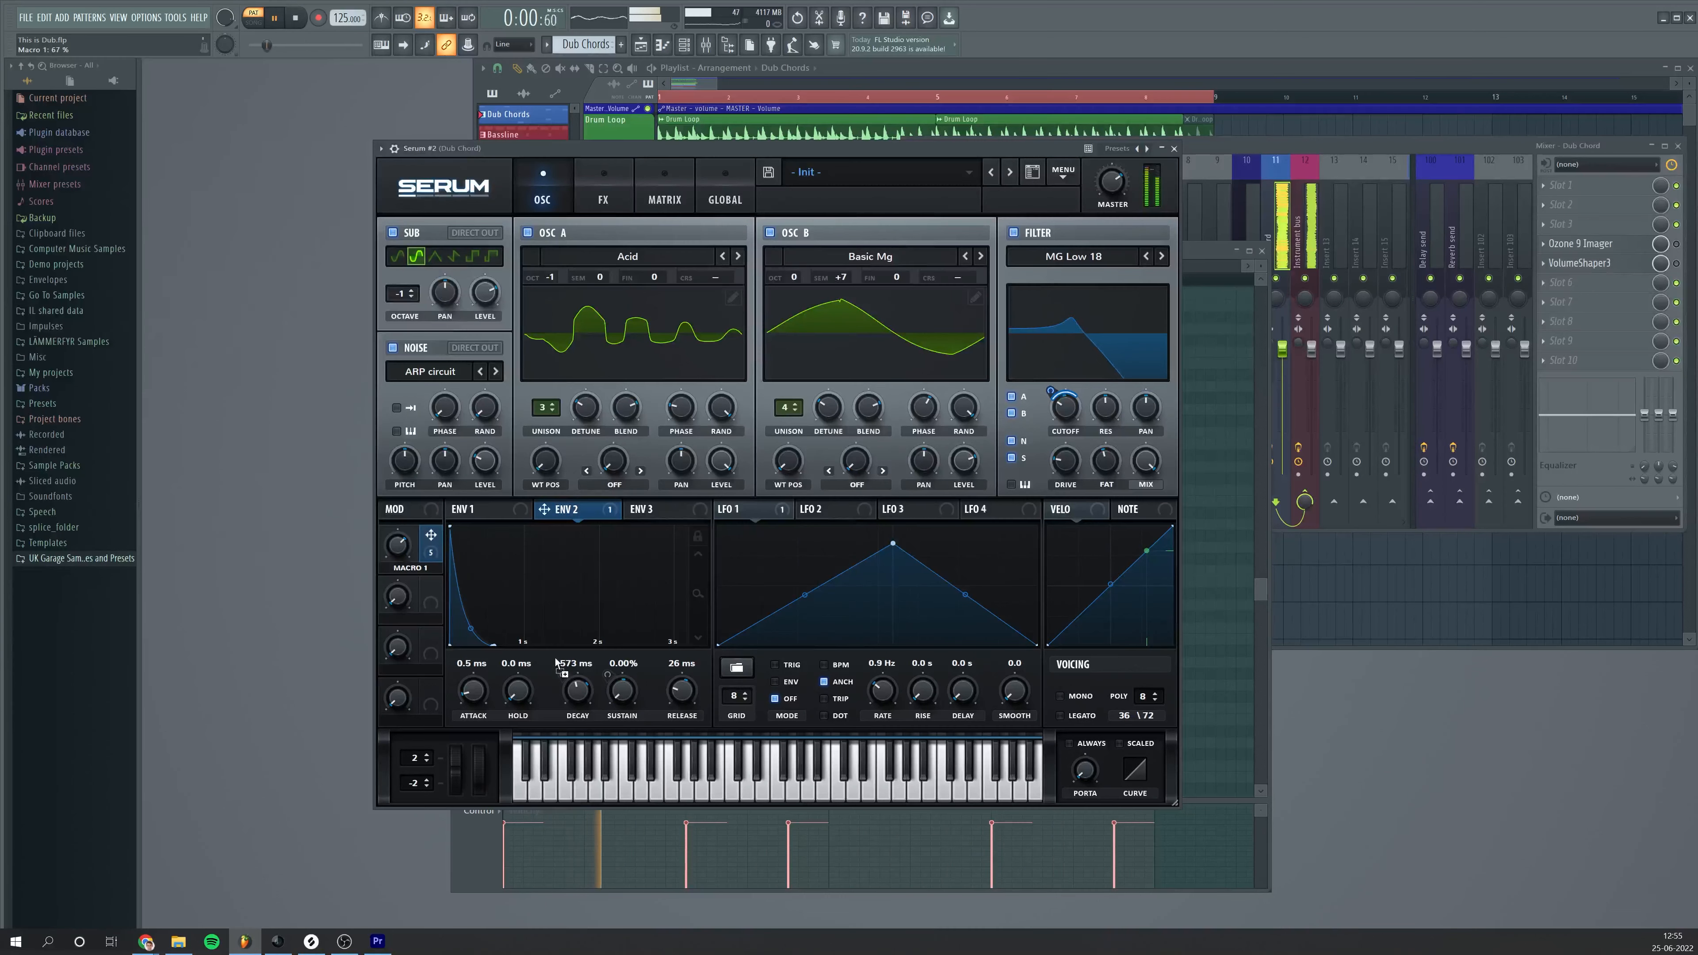
left_click_drag(432, 552, 667, 693)
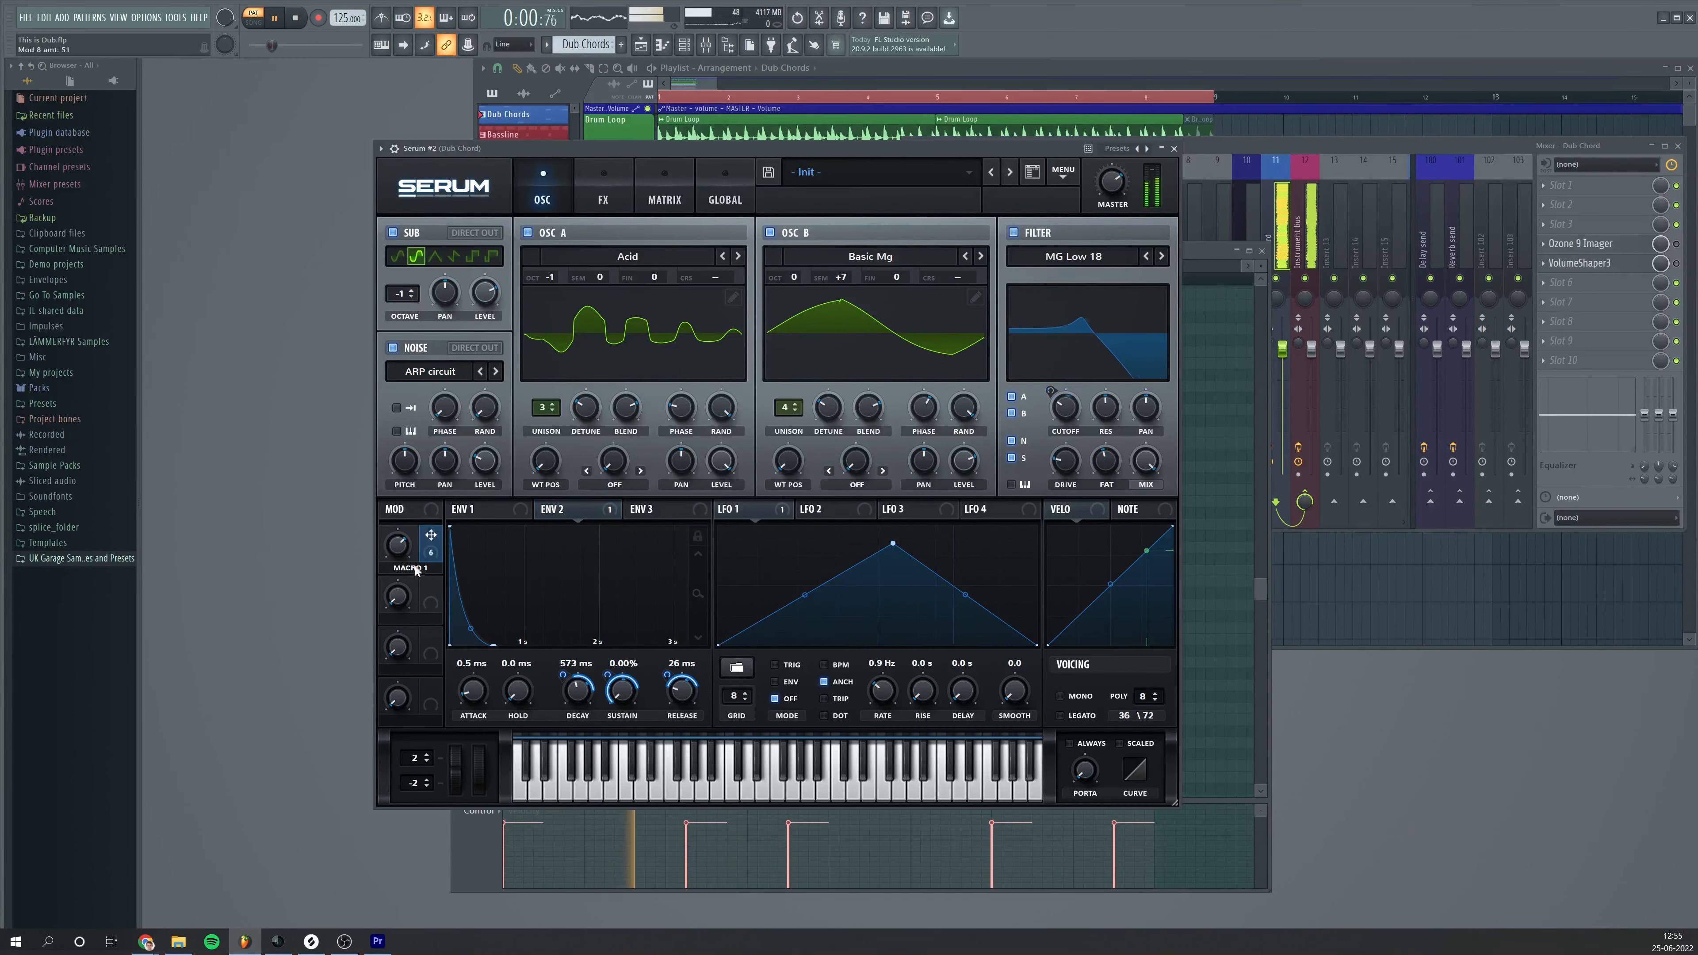
left_click_drag(403, 544, 423, 616)
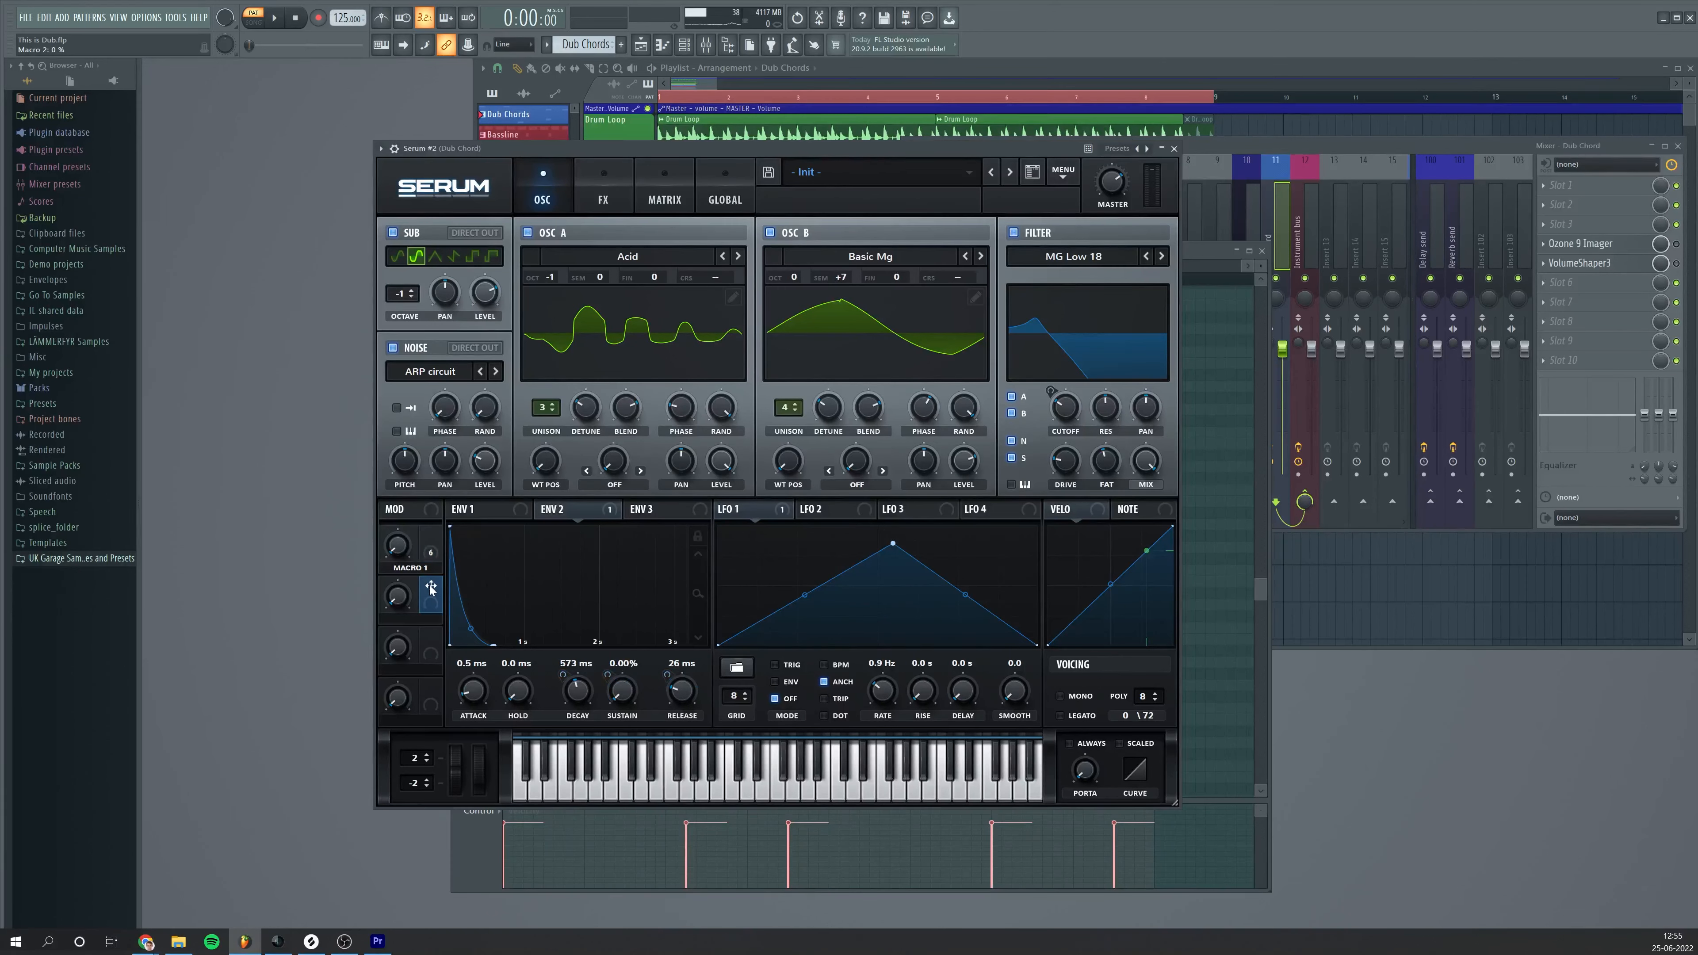
Assign Macro 2 to the mix of the reverb and the delay, and sweep it while previewing the chords
left_click(604, 184)
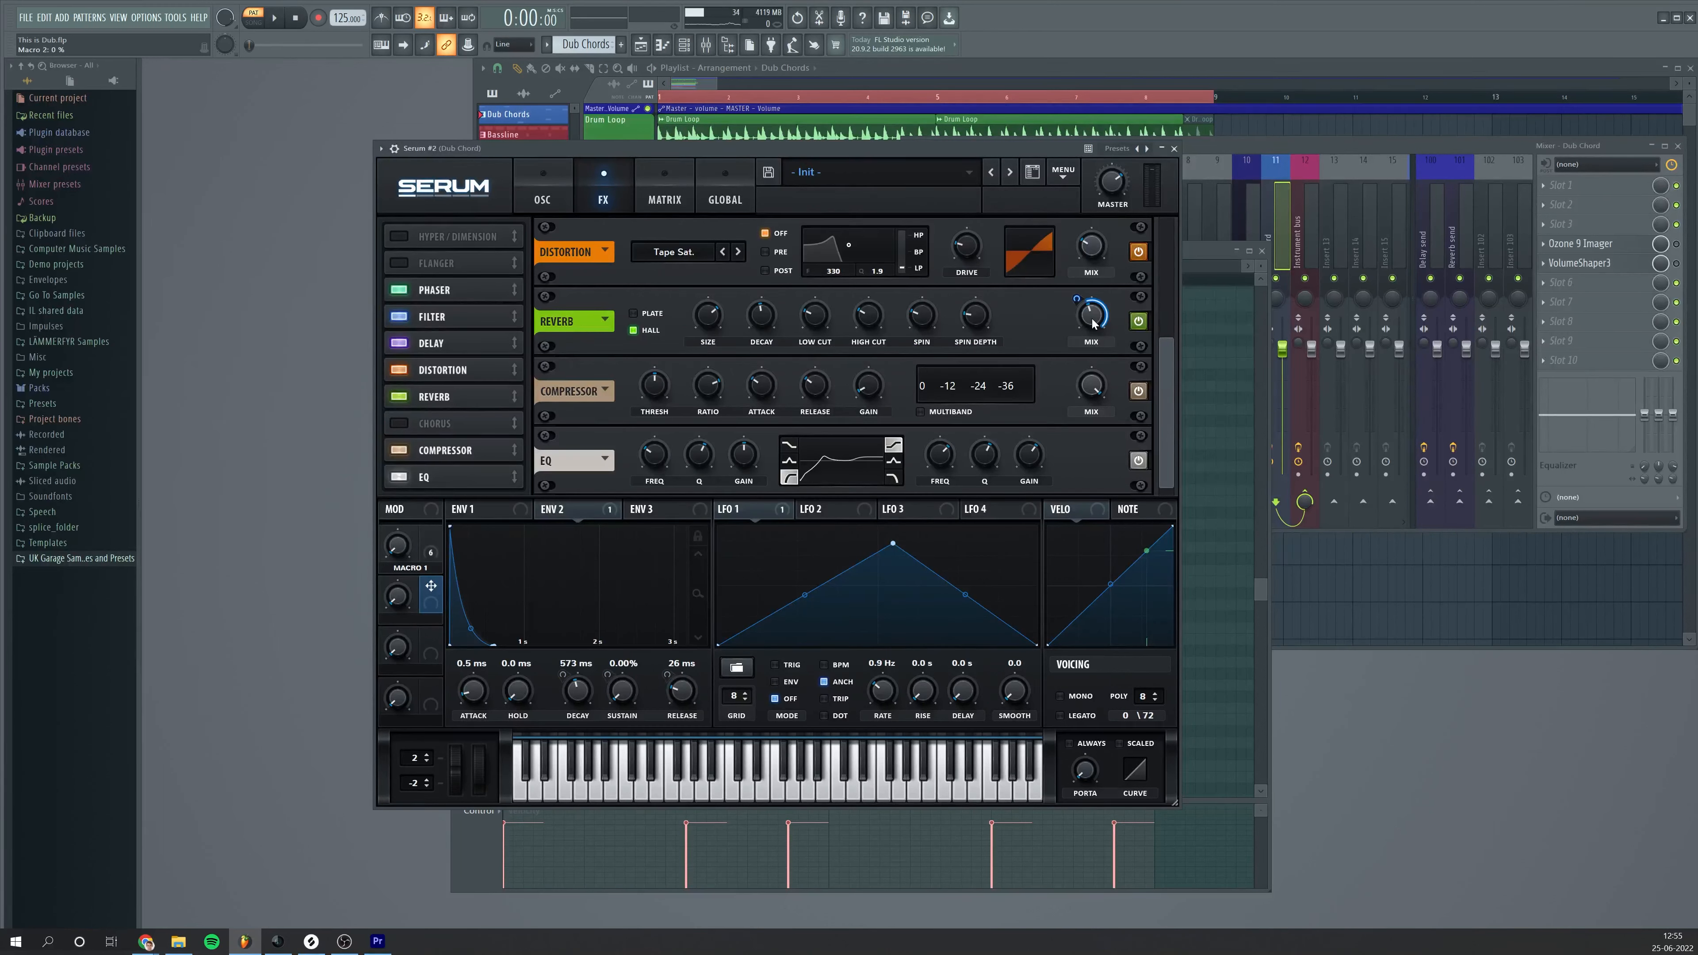
left_click_drag(1162, 371, 1165, 289)
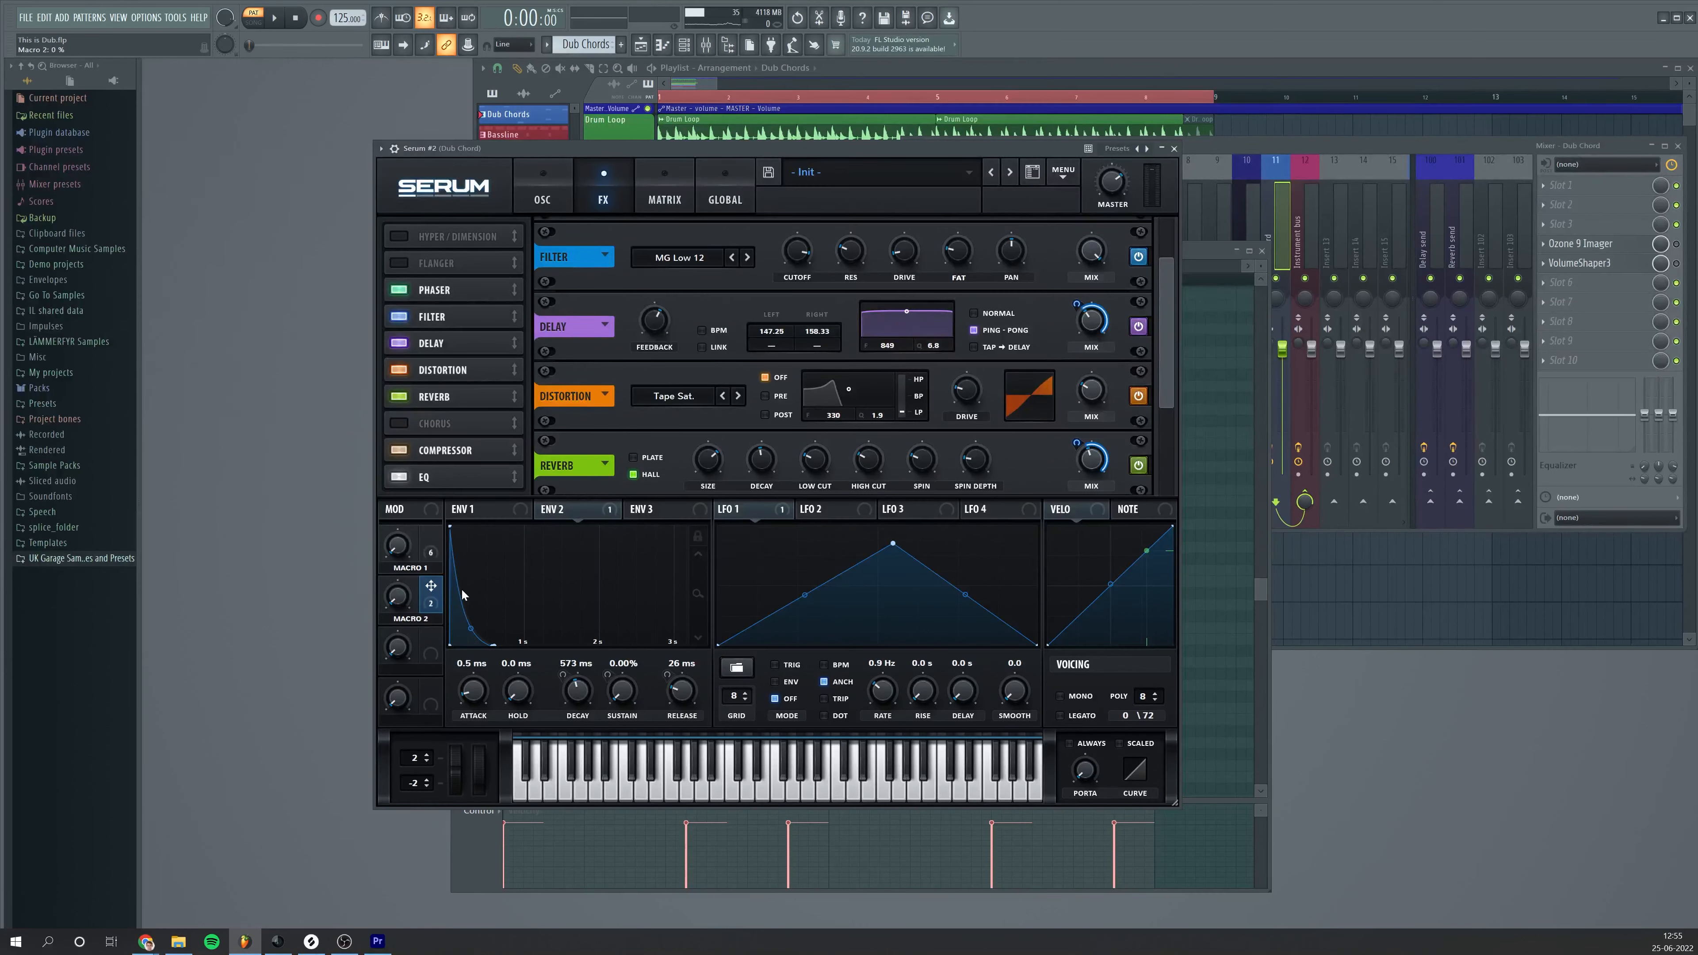
key("space")
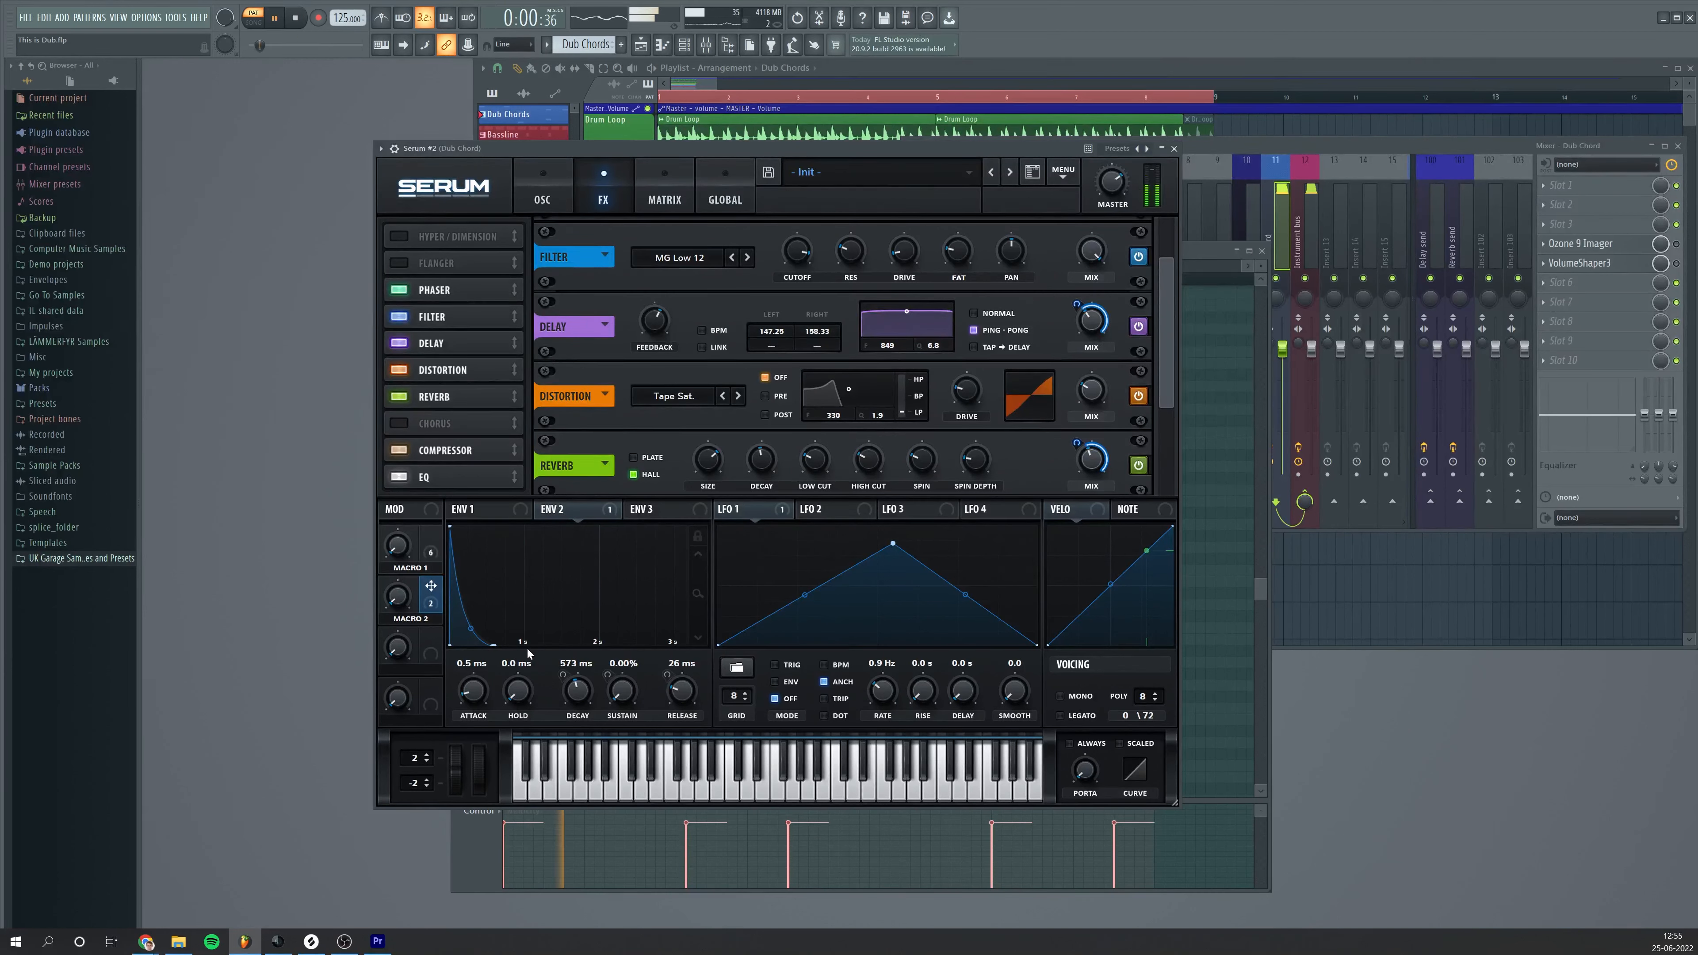
mouse_move(382, 605)
left_mouse_down()
mouse_move(408, 558)
mouse_move(404, 590)
left_mouse_up()
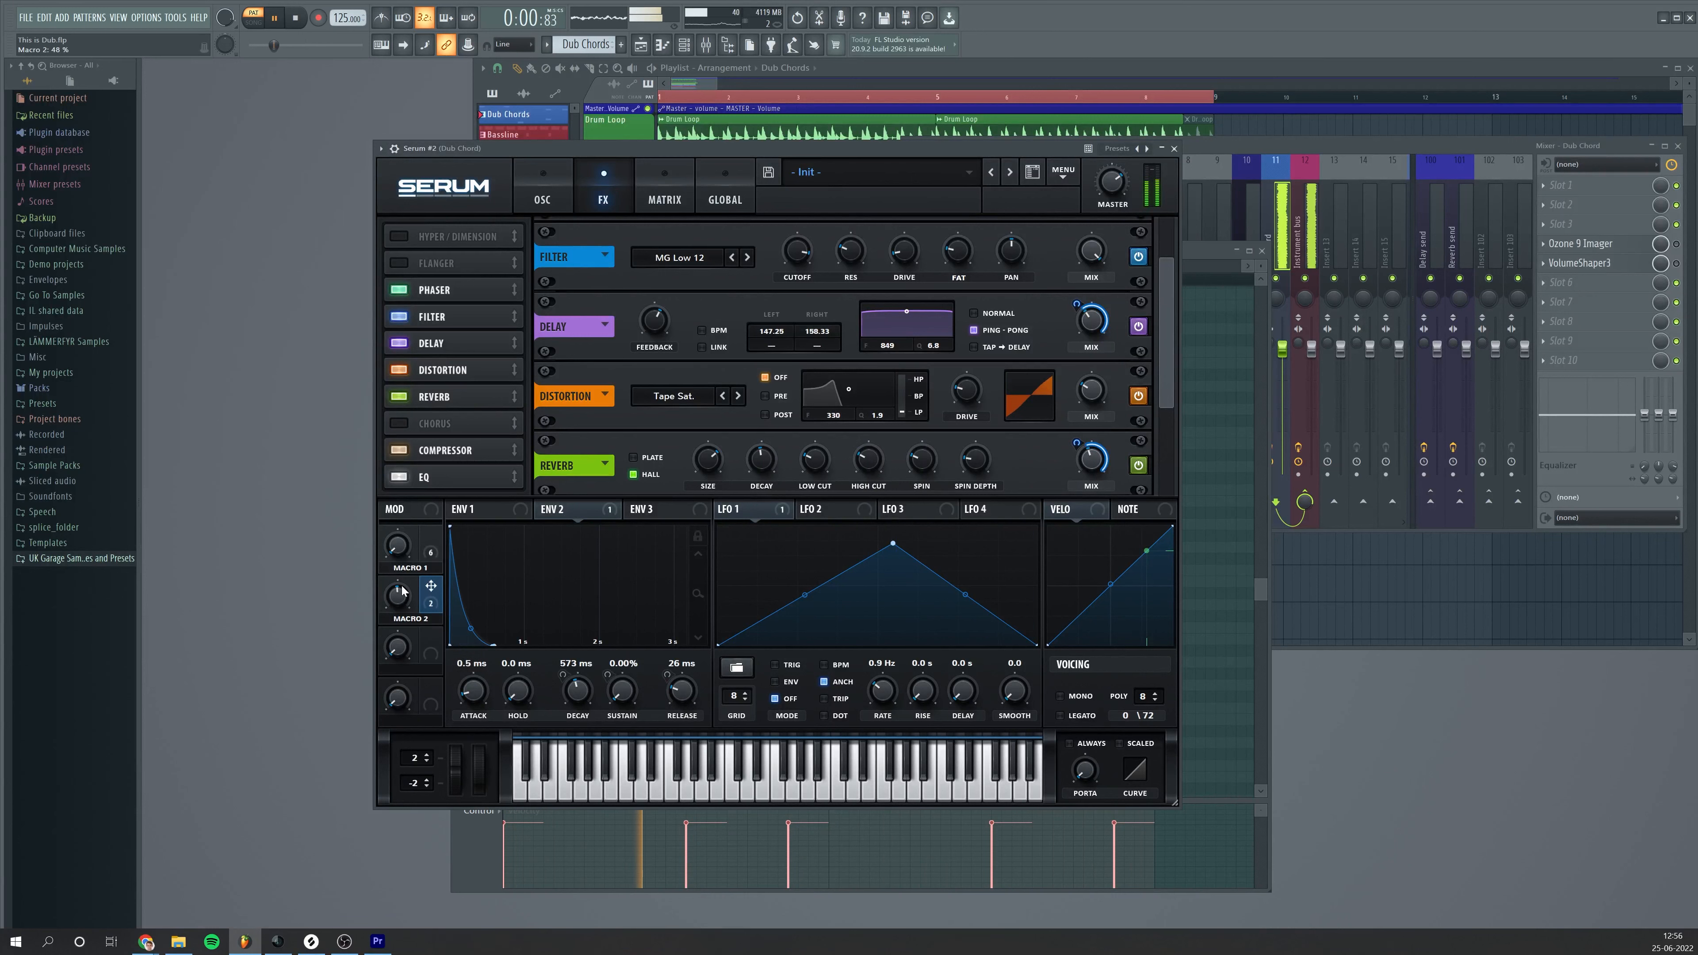
left_click_drag(402, 595, 404, 808)
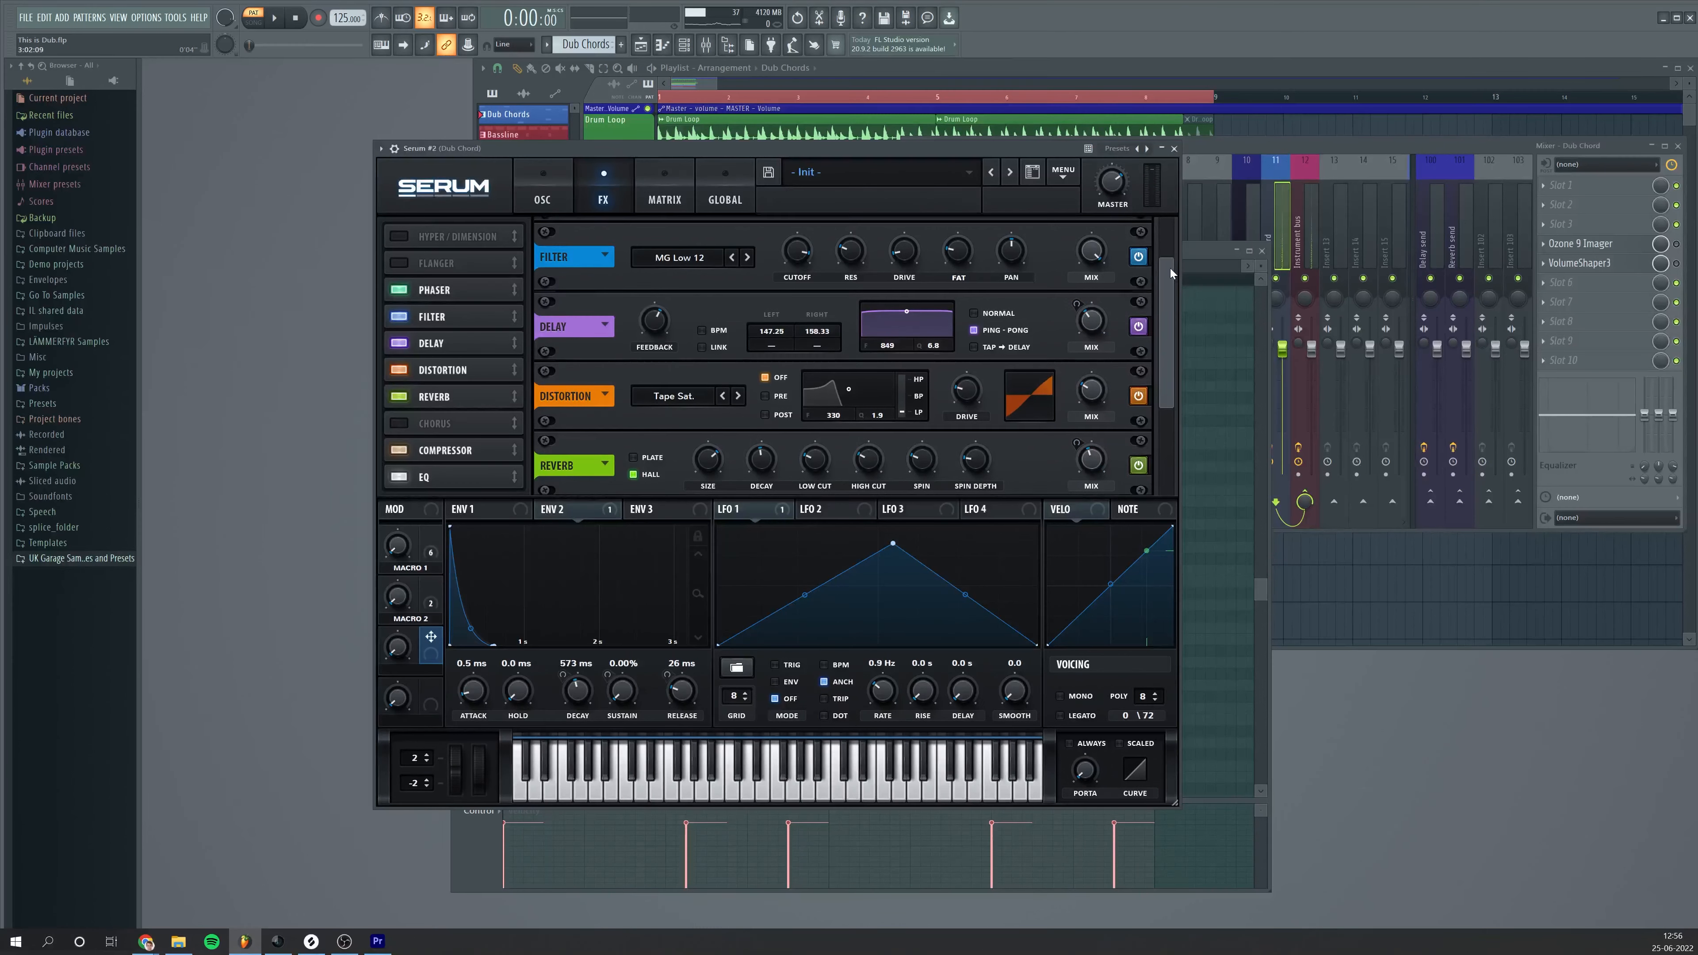
Assign Macro 3 to the EQ's low-band frequency
left_click_drag(1170, 268, 1171, 354)
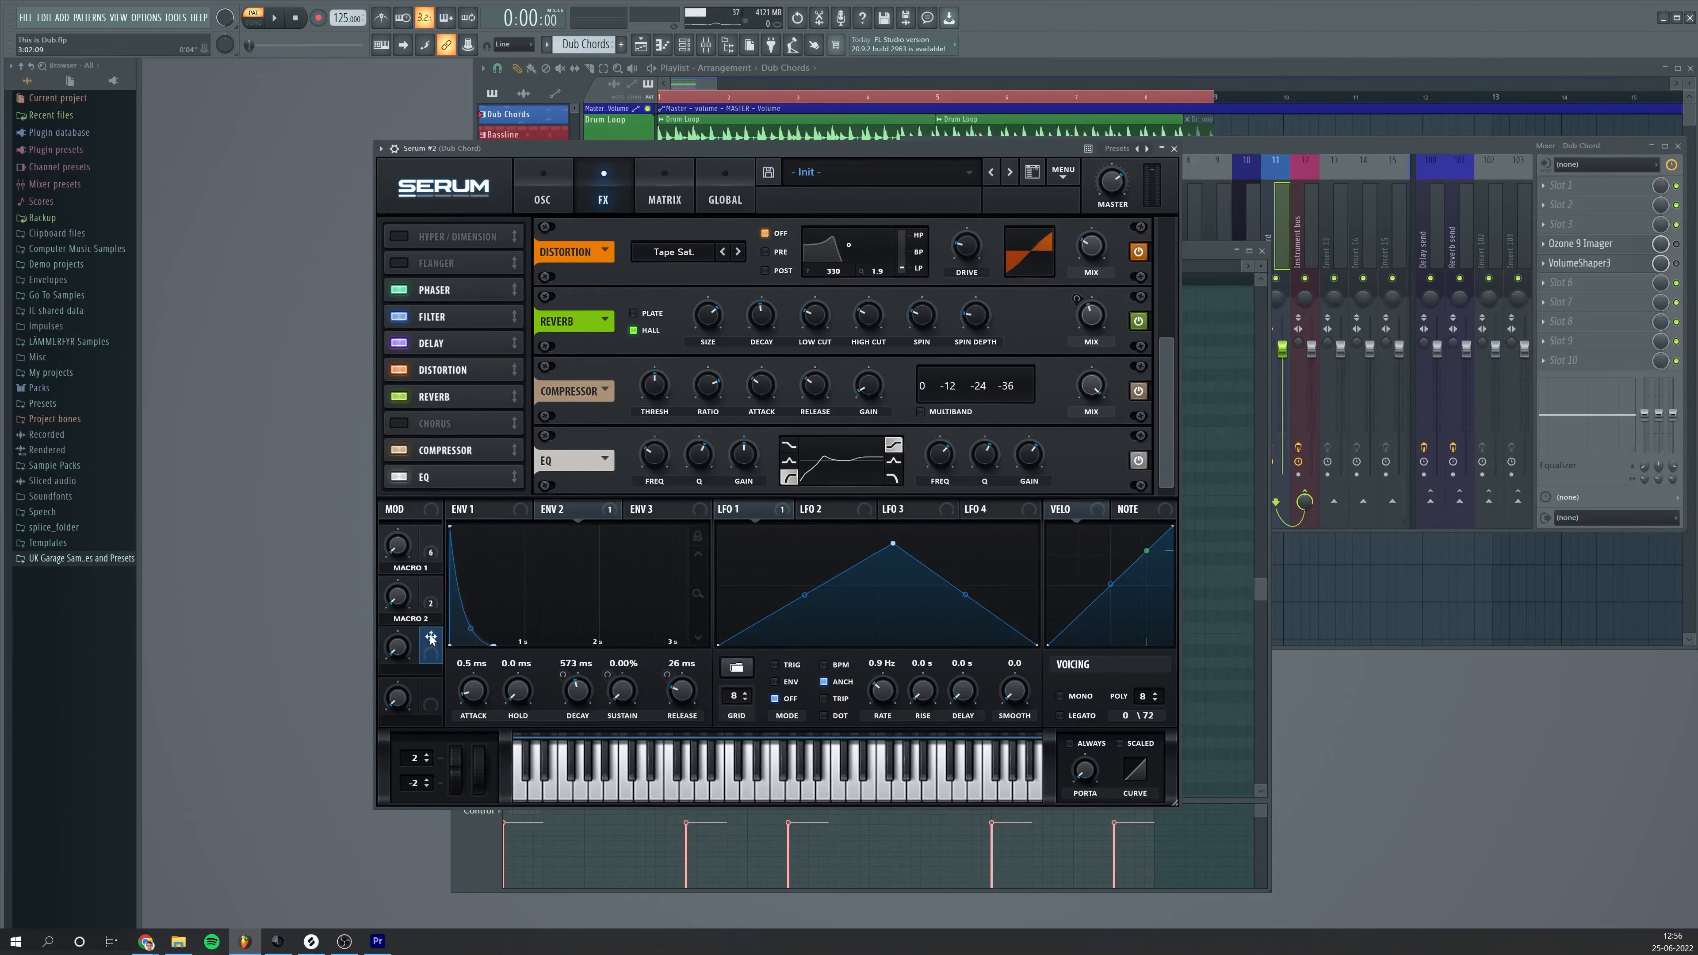
mouse_move(642, 434)
mouse_move(401, 654)
Preview the chords while sweeping Macros 1, 2 and 3, and return the macros to zero
key("space")
left_click_drag(400, 654, 399, 543)
left_click_drag(399, 588, 398, 532)
mouse_move(403, 650)
left_mouse_down()
mouse_move(399, 593)
mouse_move(404, 676)
left_mouse_up()
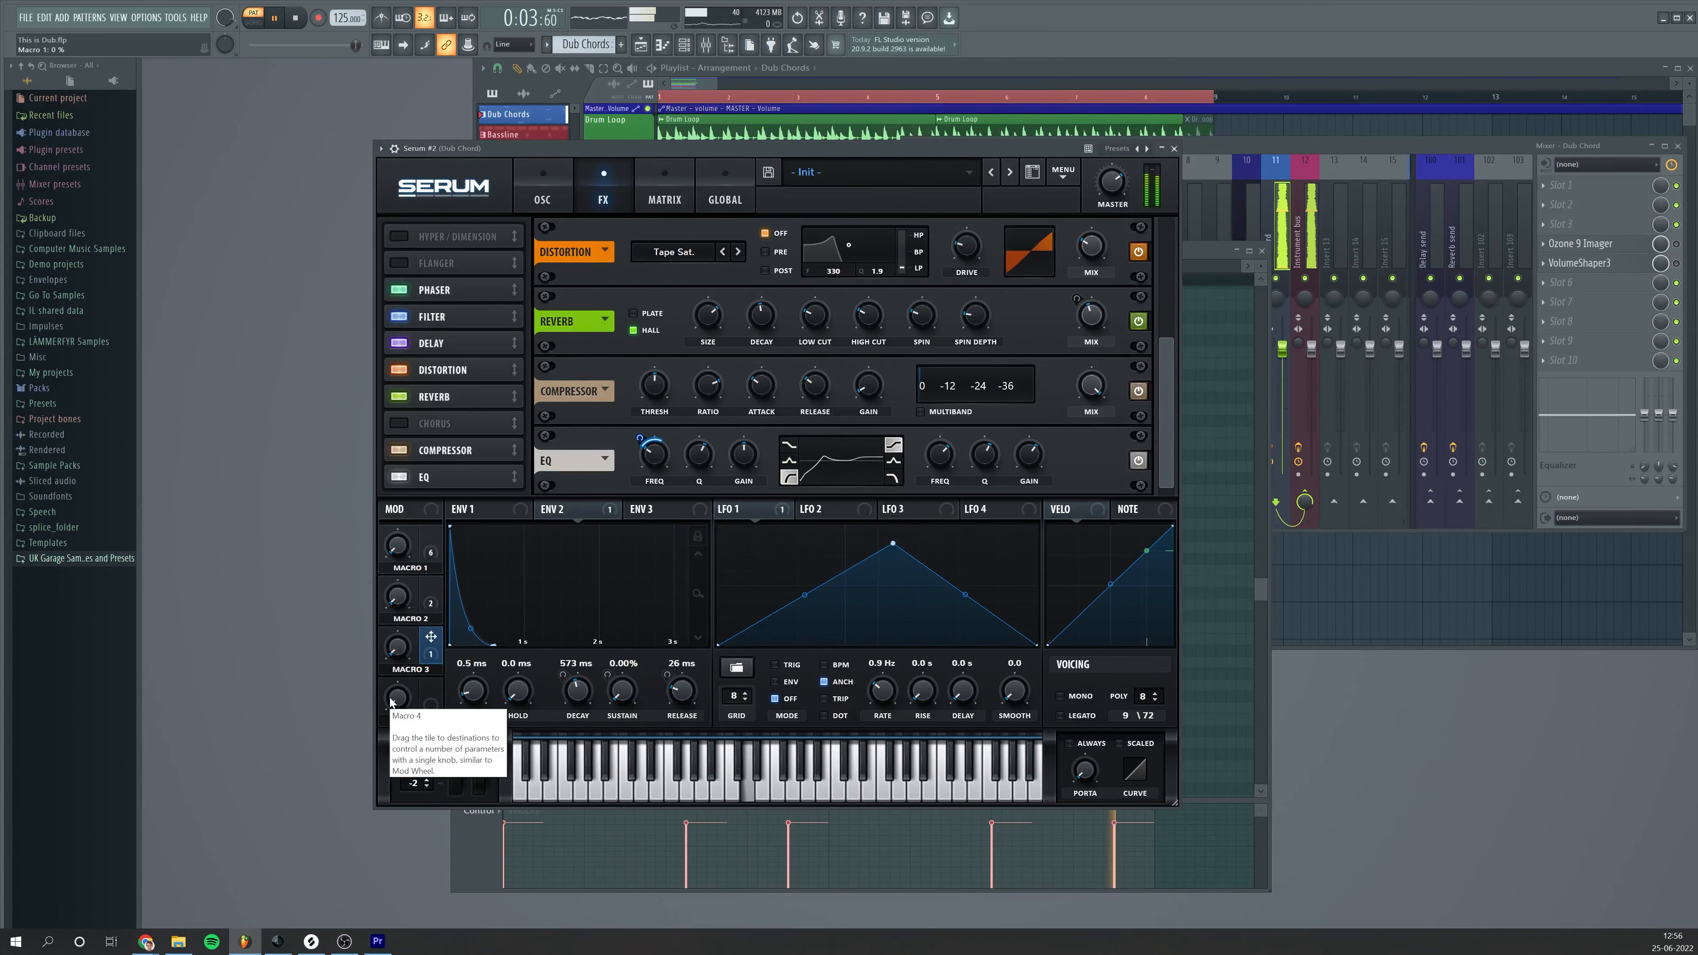
key("space")
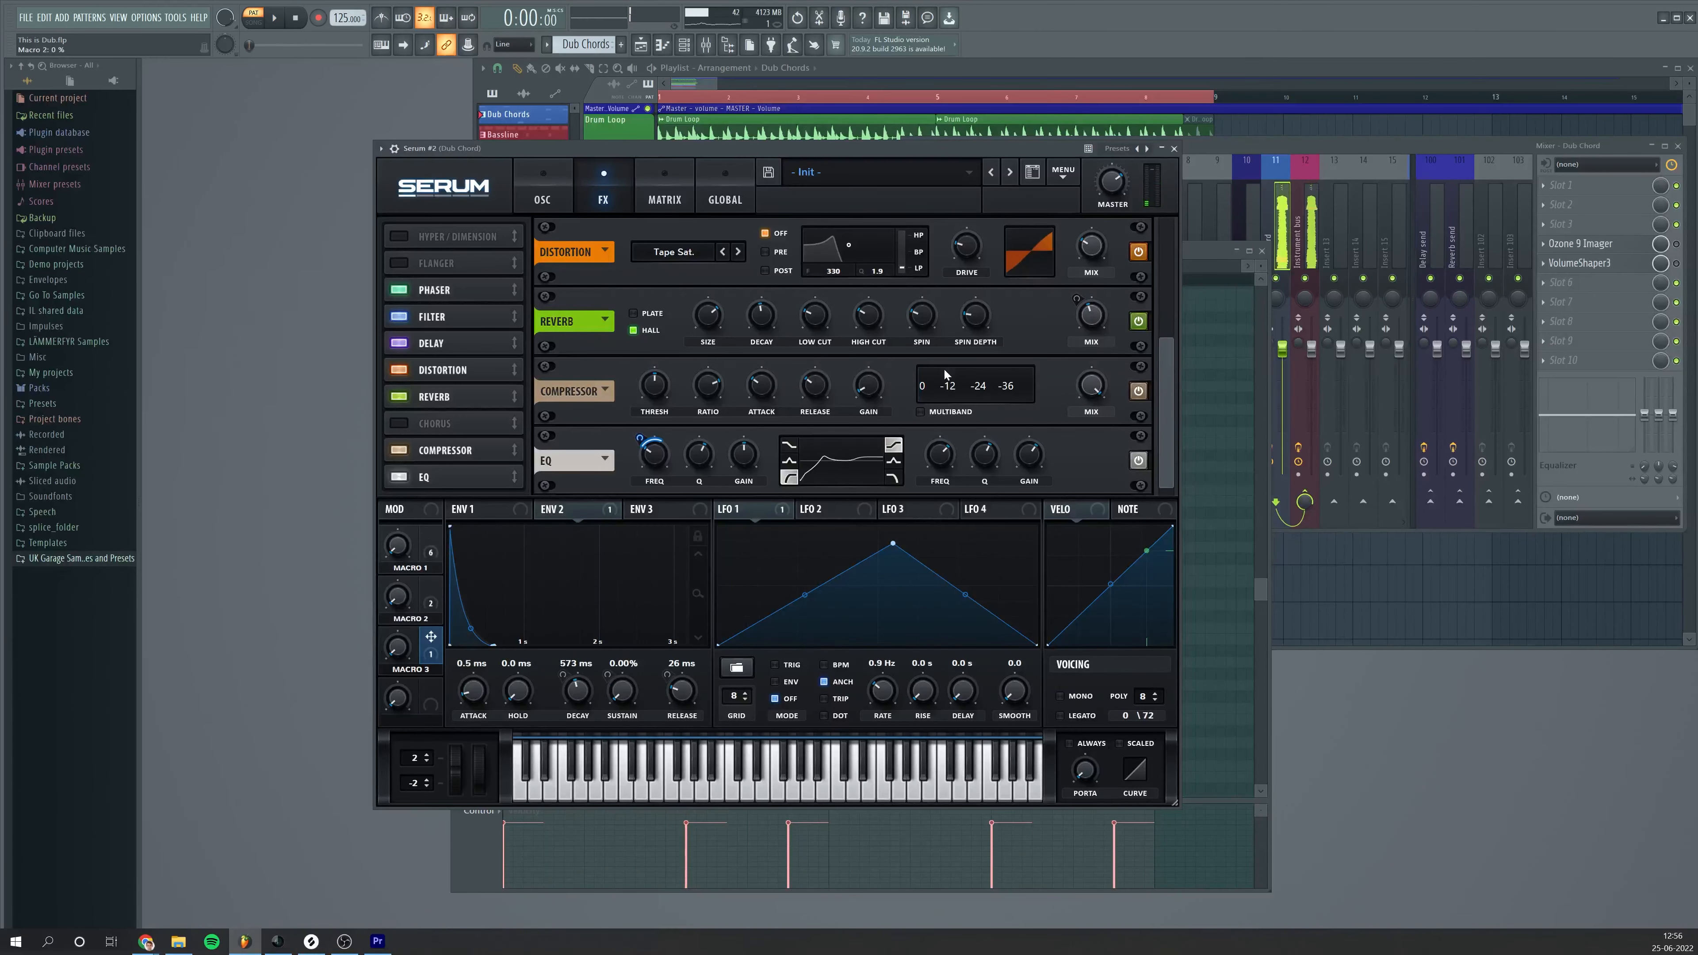
Show Serum's oscillator page, then open and enable the Ozone 9 Imager on the Dub Chord mixer track
left_click_drag(1073, 143, 928, 141)
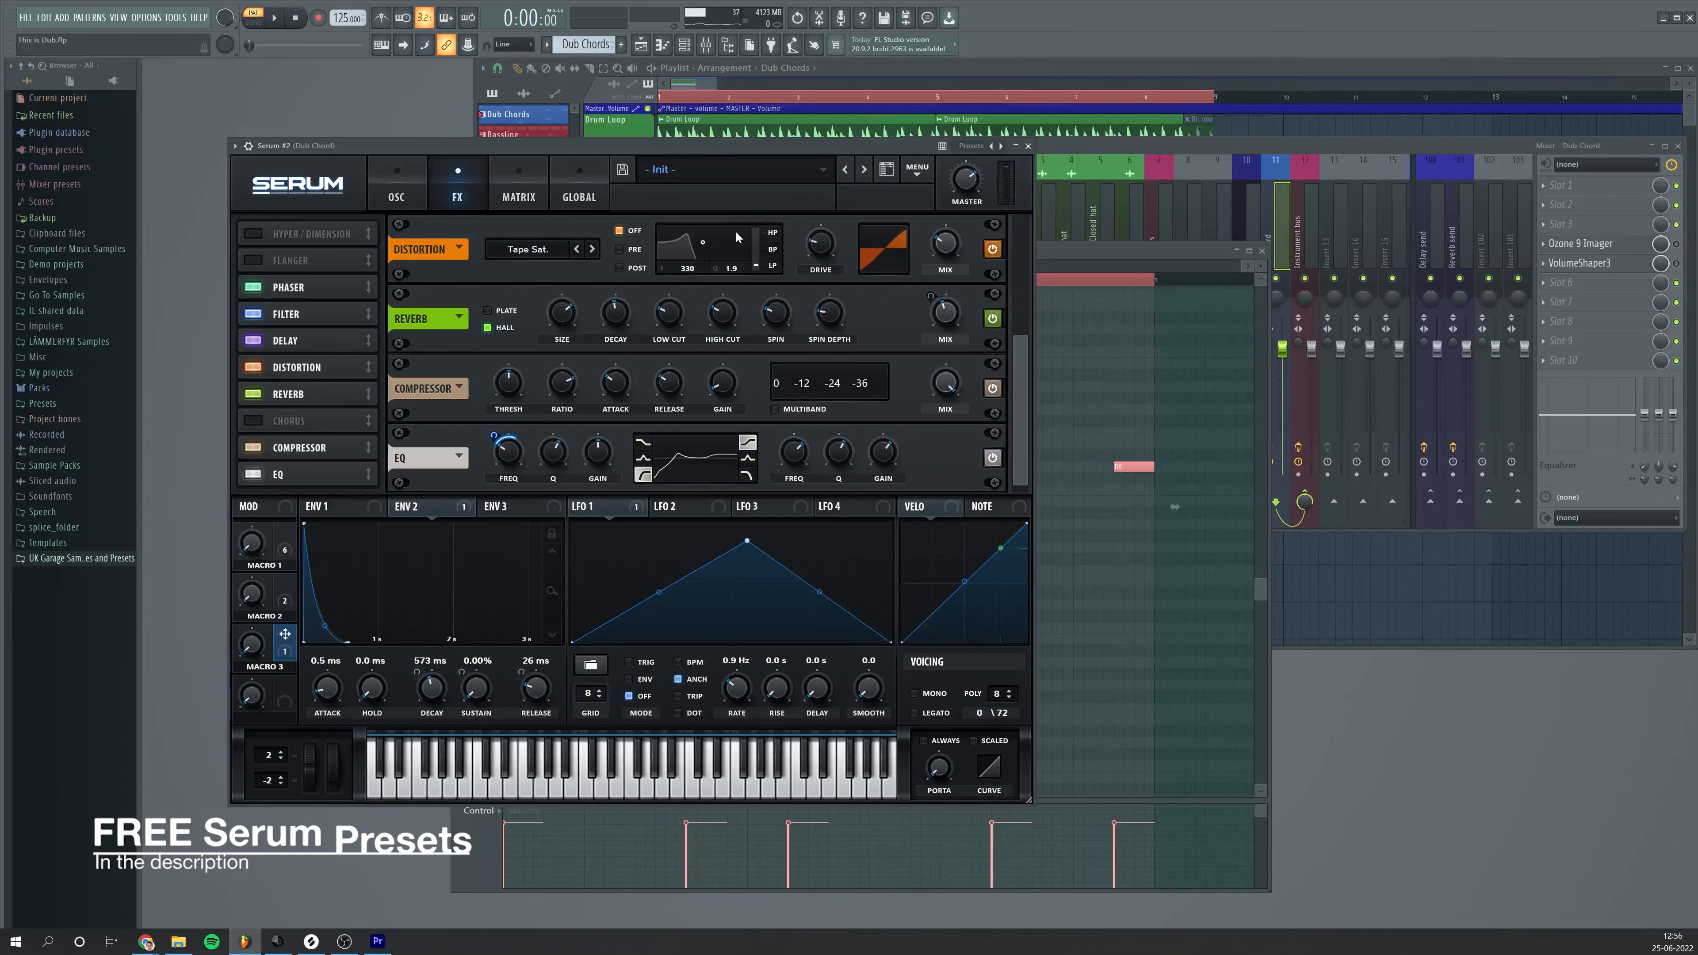
left_click(406, 175)
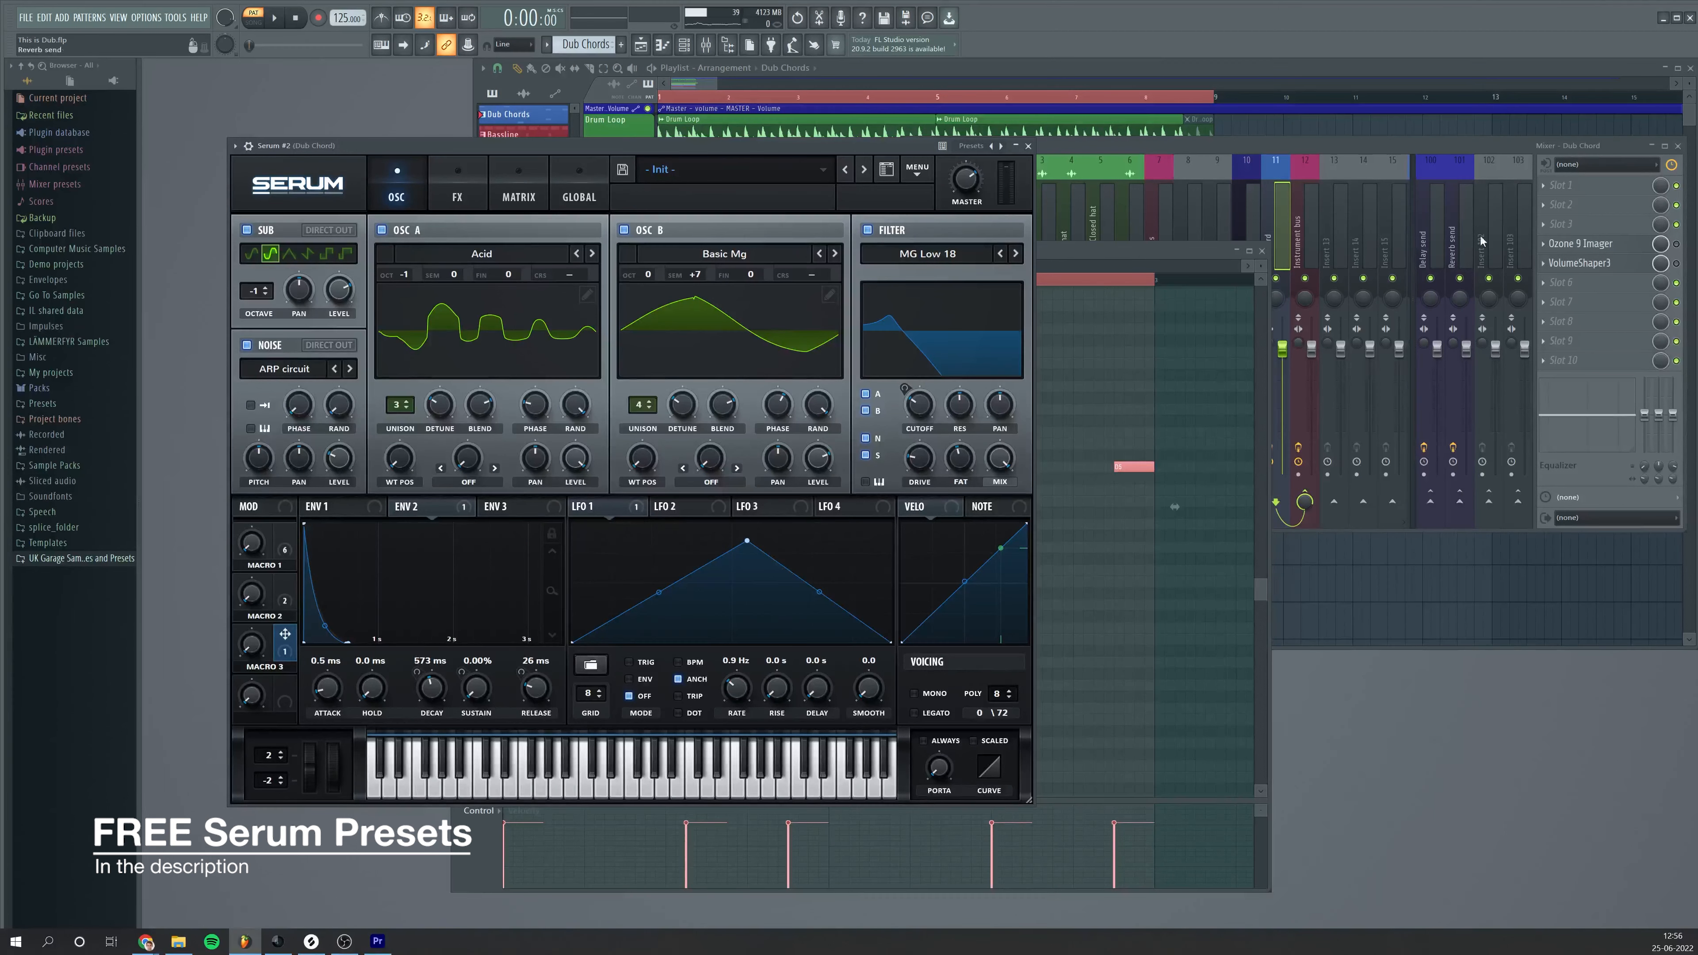
left_click(1582, 244)
left_click(1676, 244)
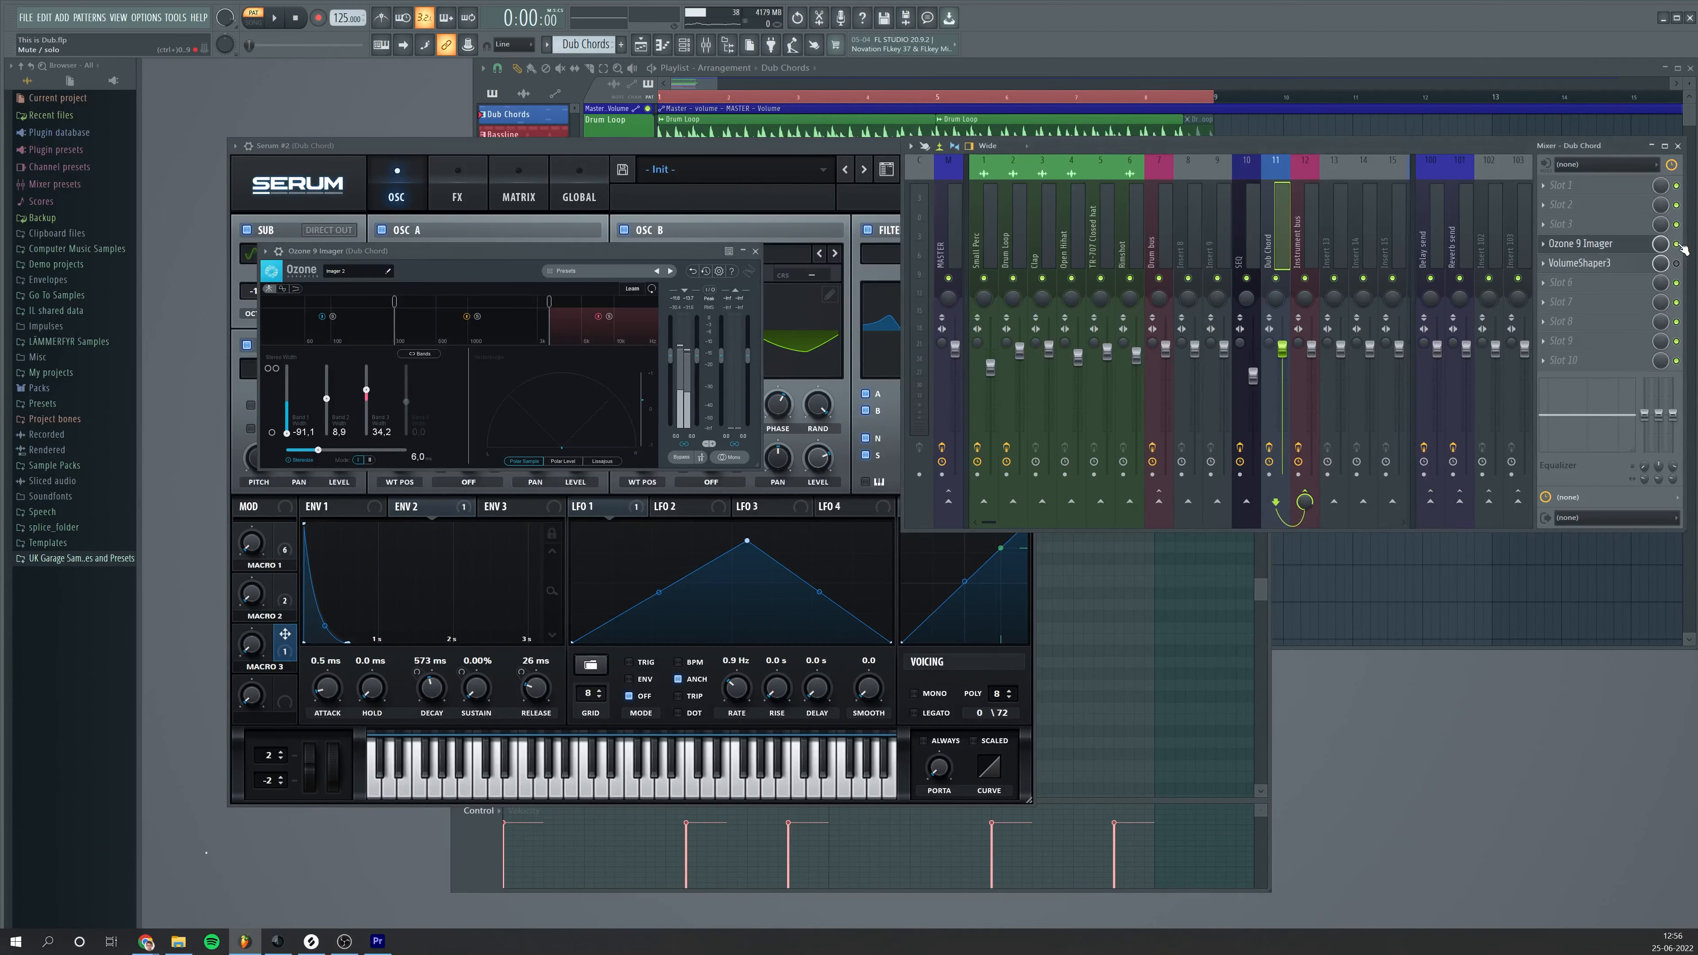
left_click_drag(669, 252, 707, 218)
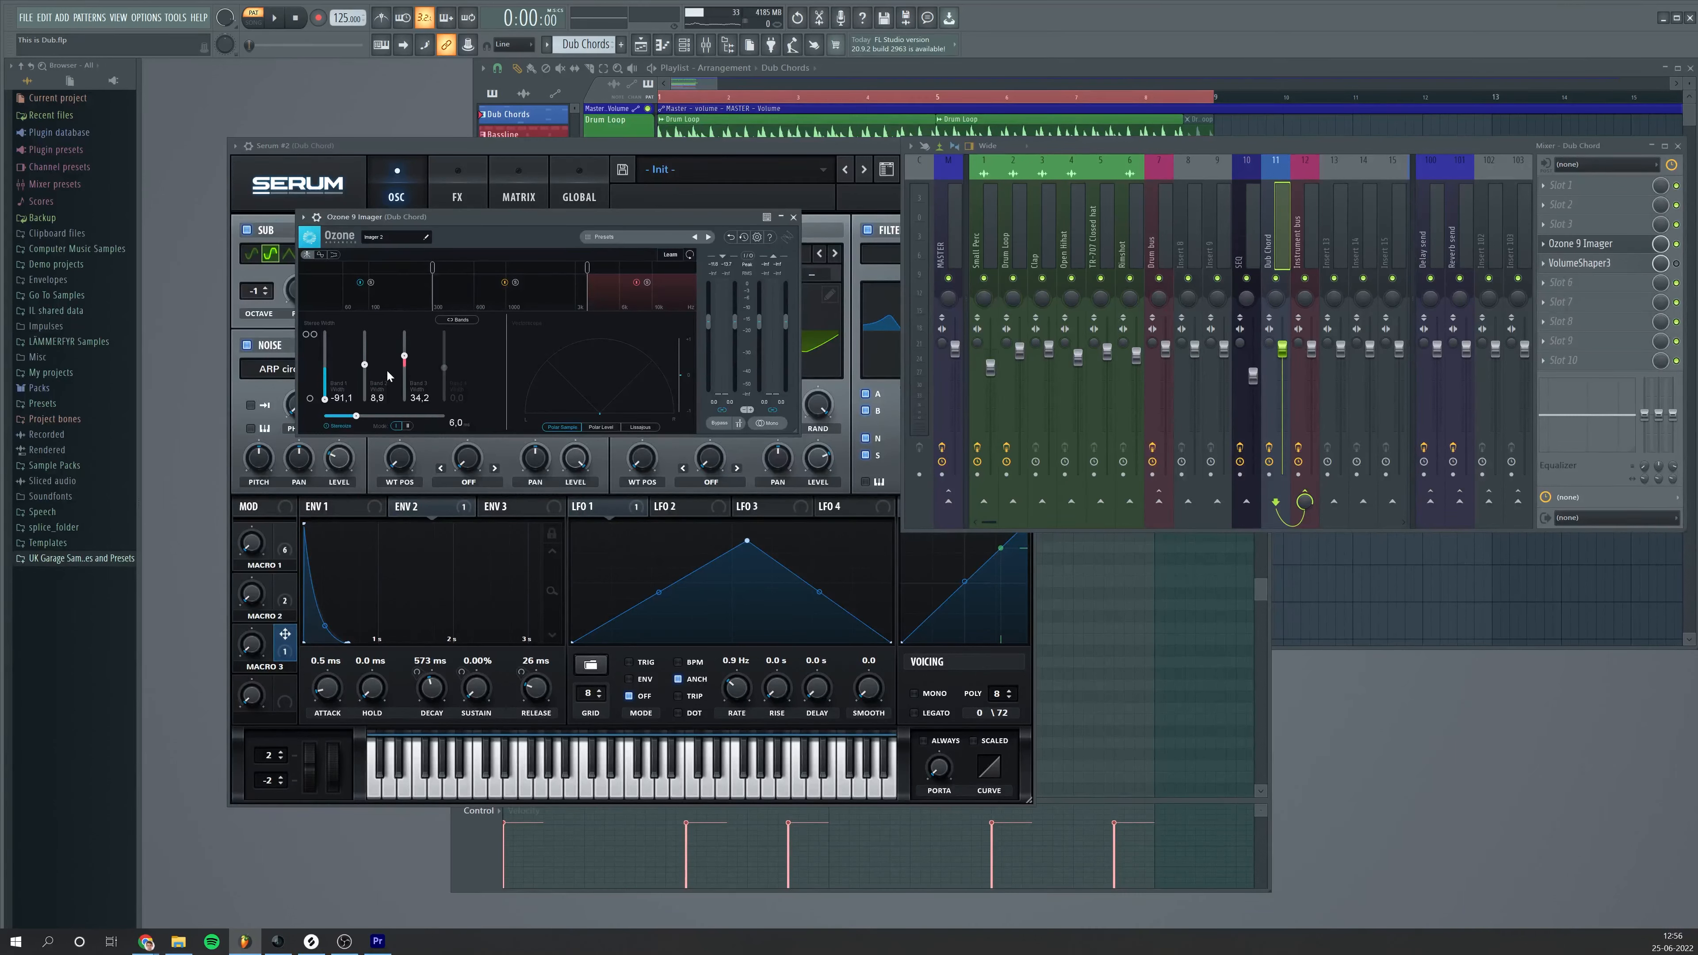
Preview the chords through the Ozone 9 Imager while checking its stereo bands, and close the Imager and Serum
key("space")
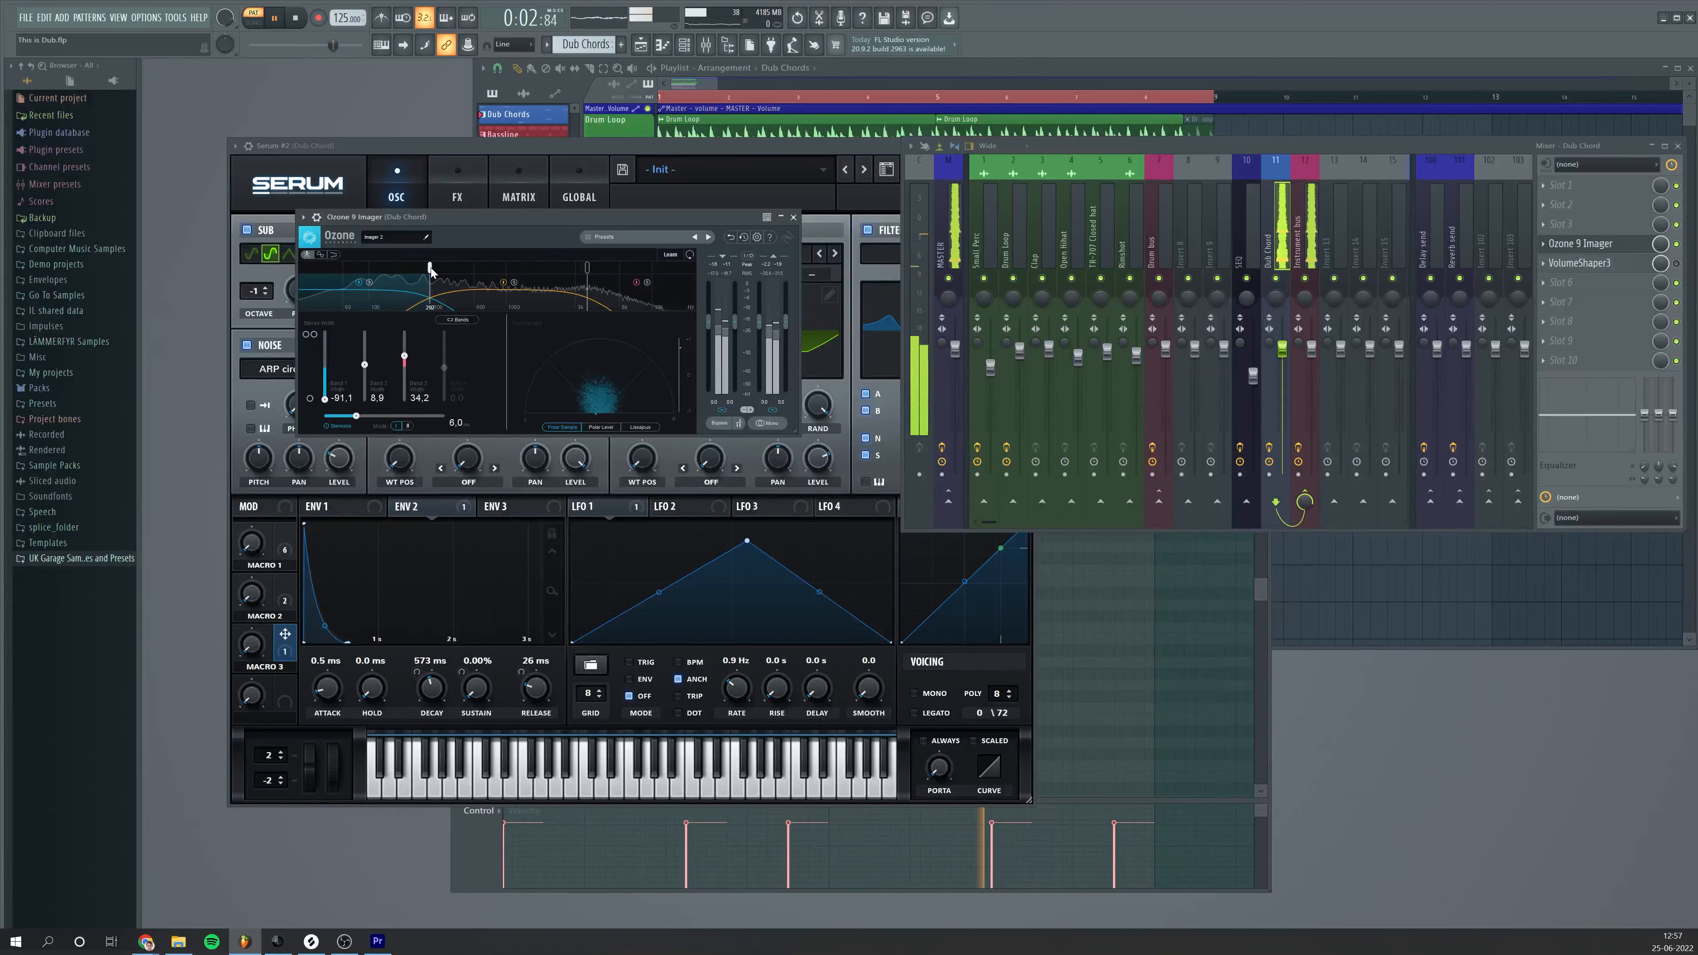
left_click_drag(431, 268, 432, 268)
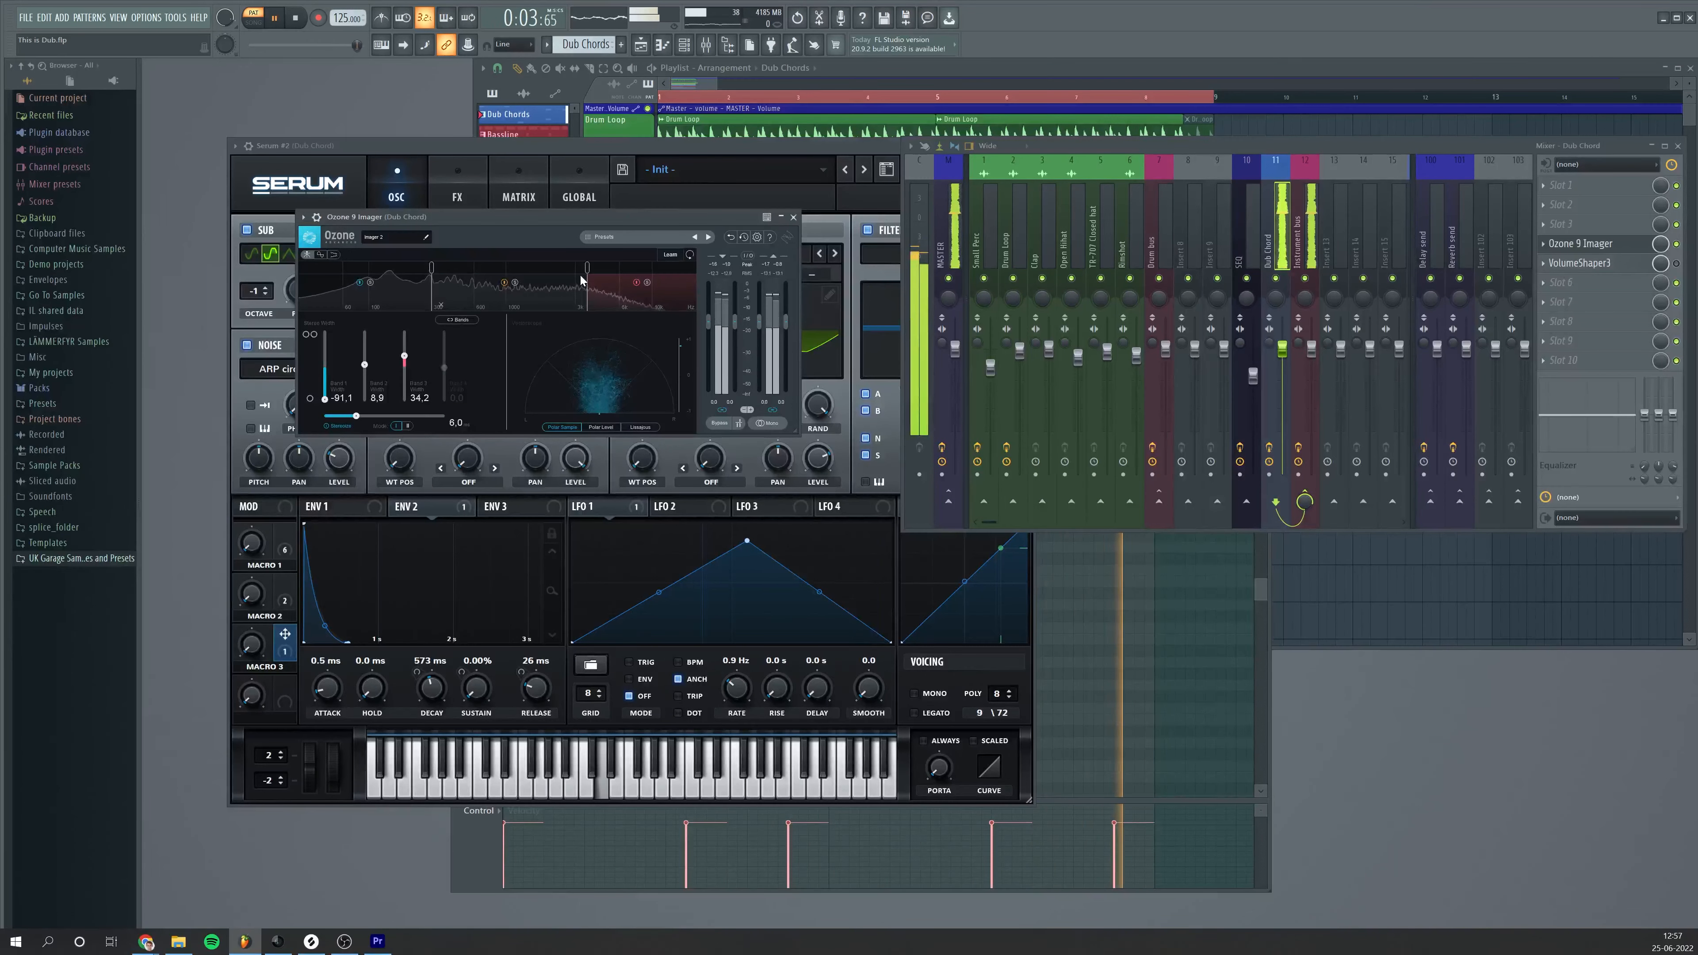
left_click(773, 425)
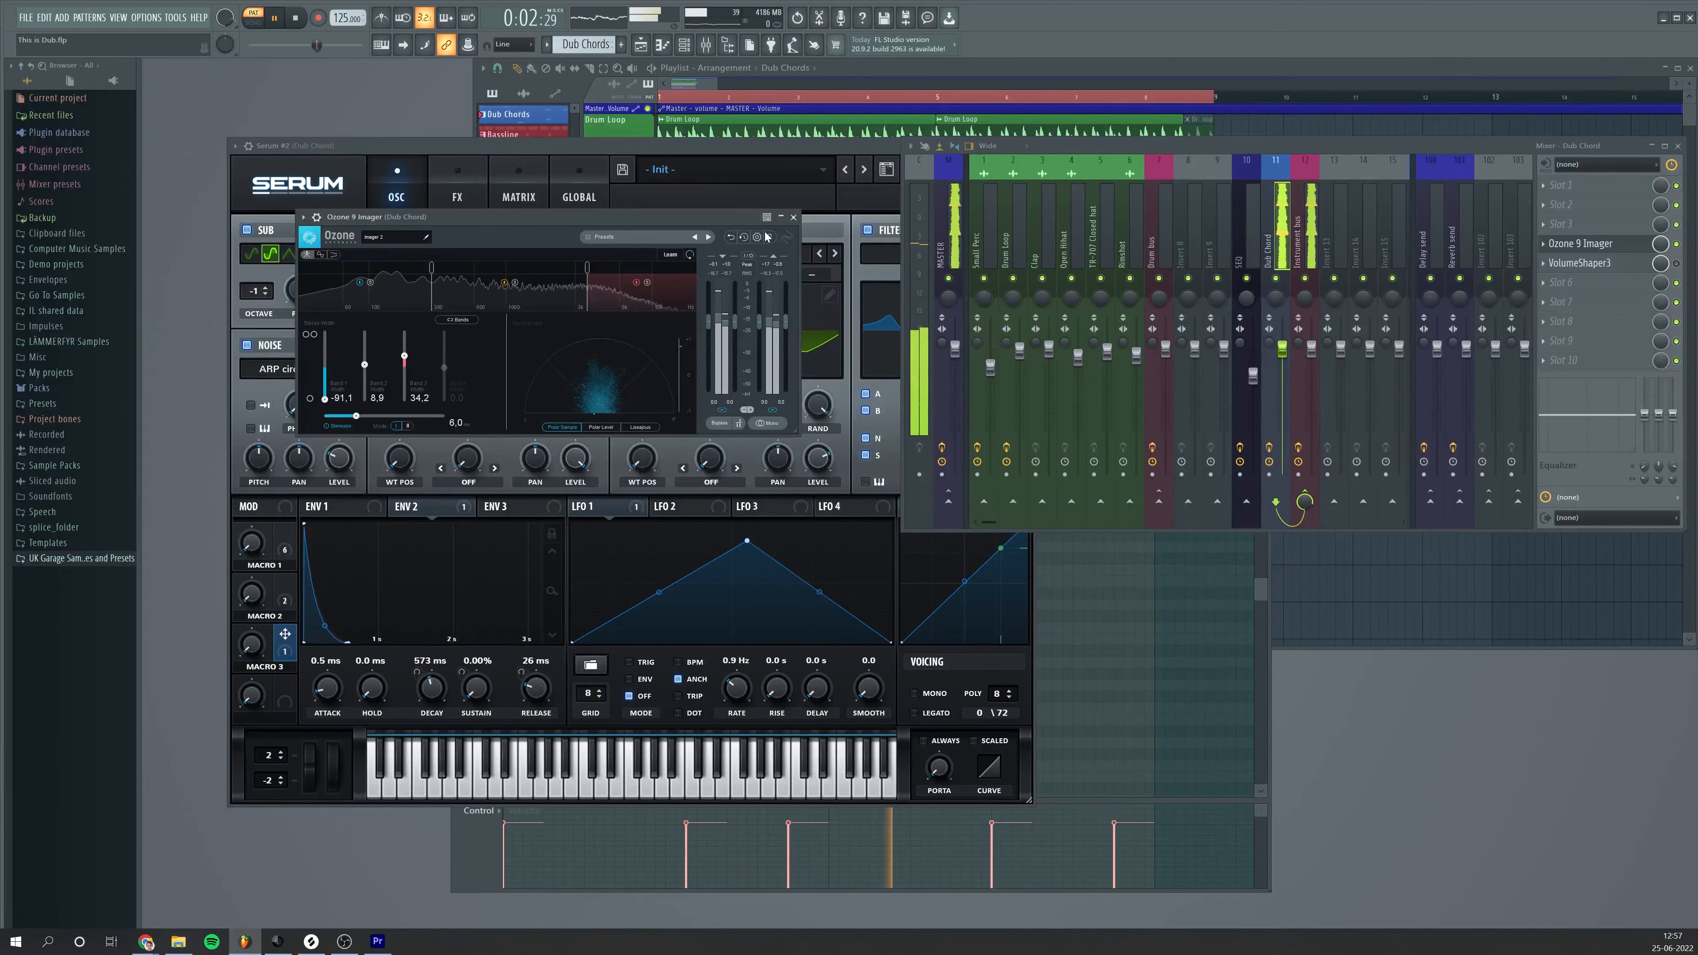
left_click(794, 218)
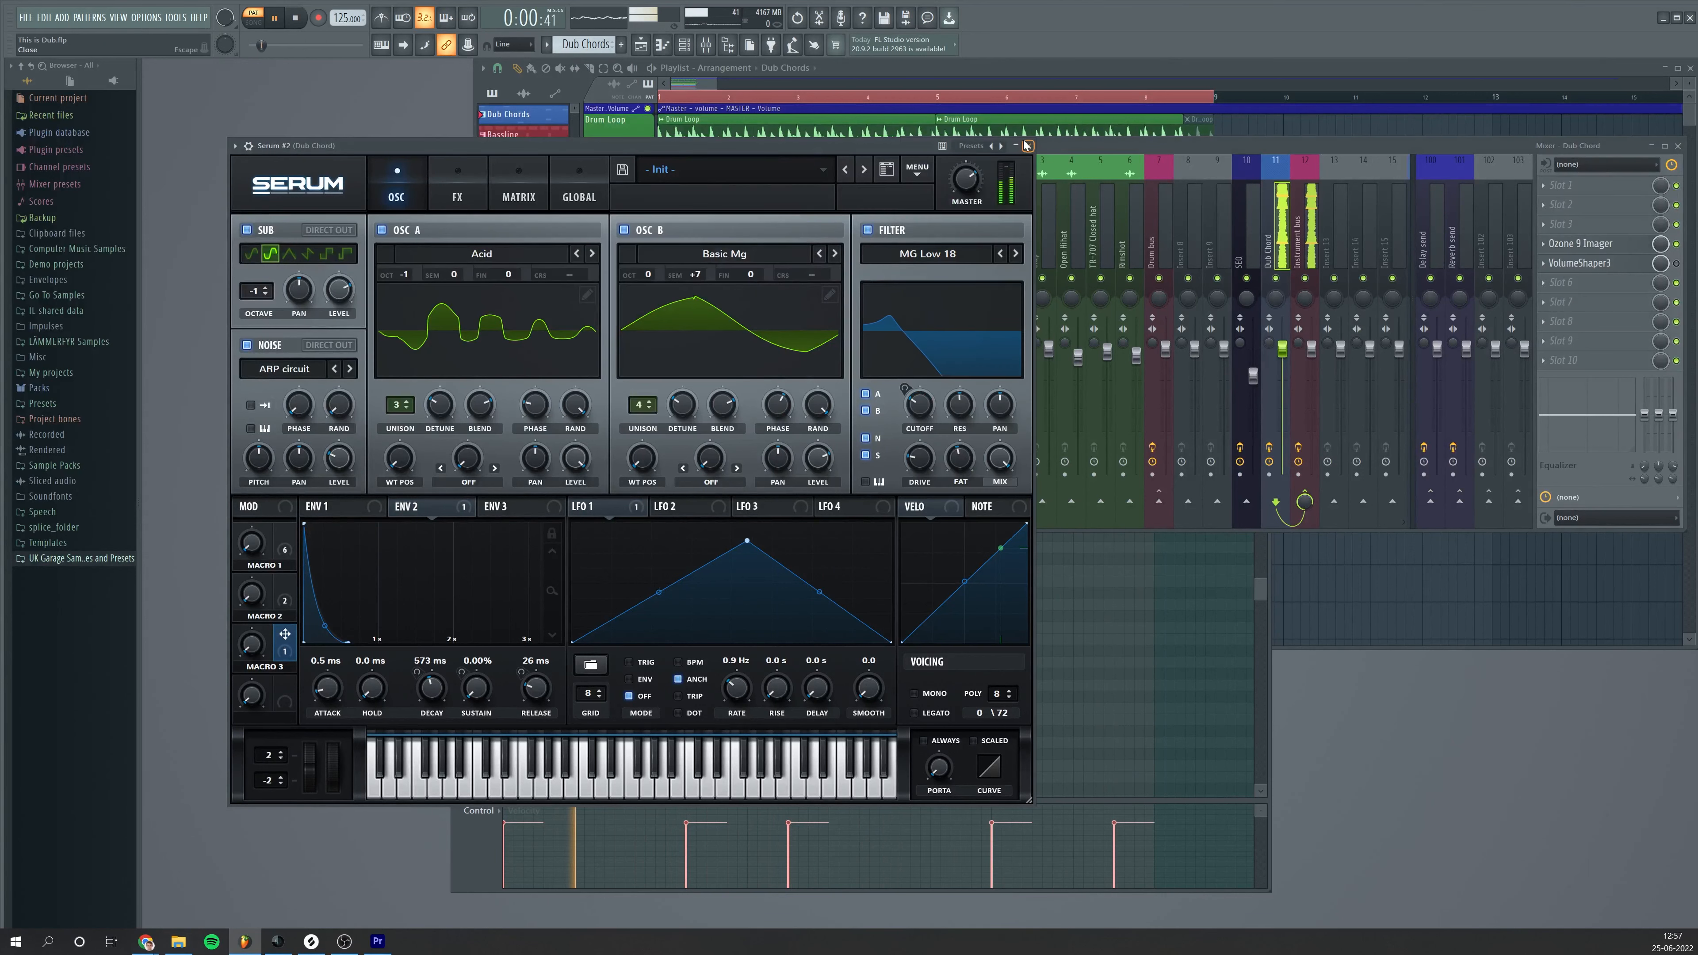
key("Escape")
key("space")
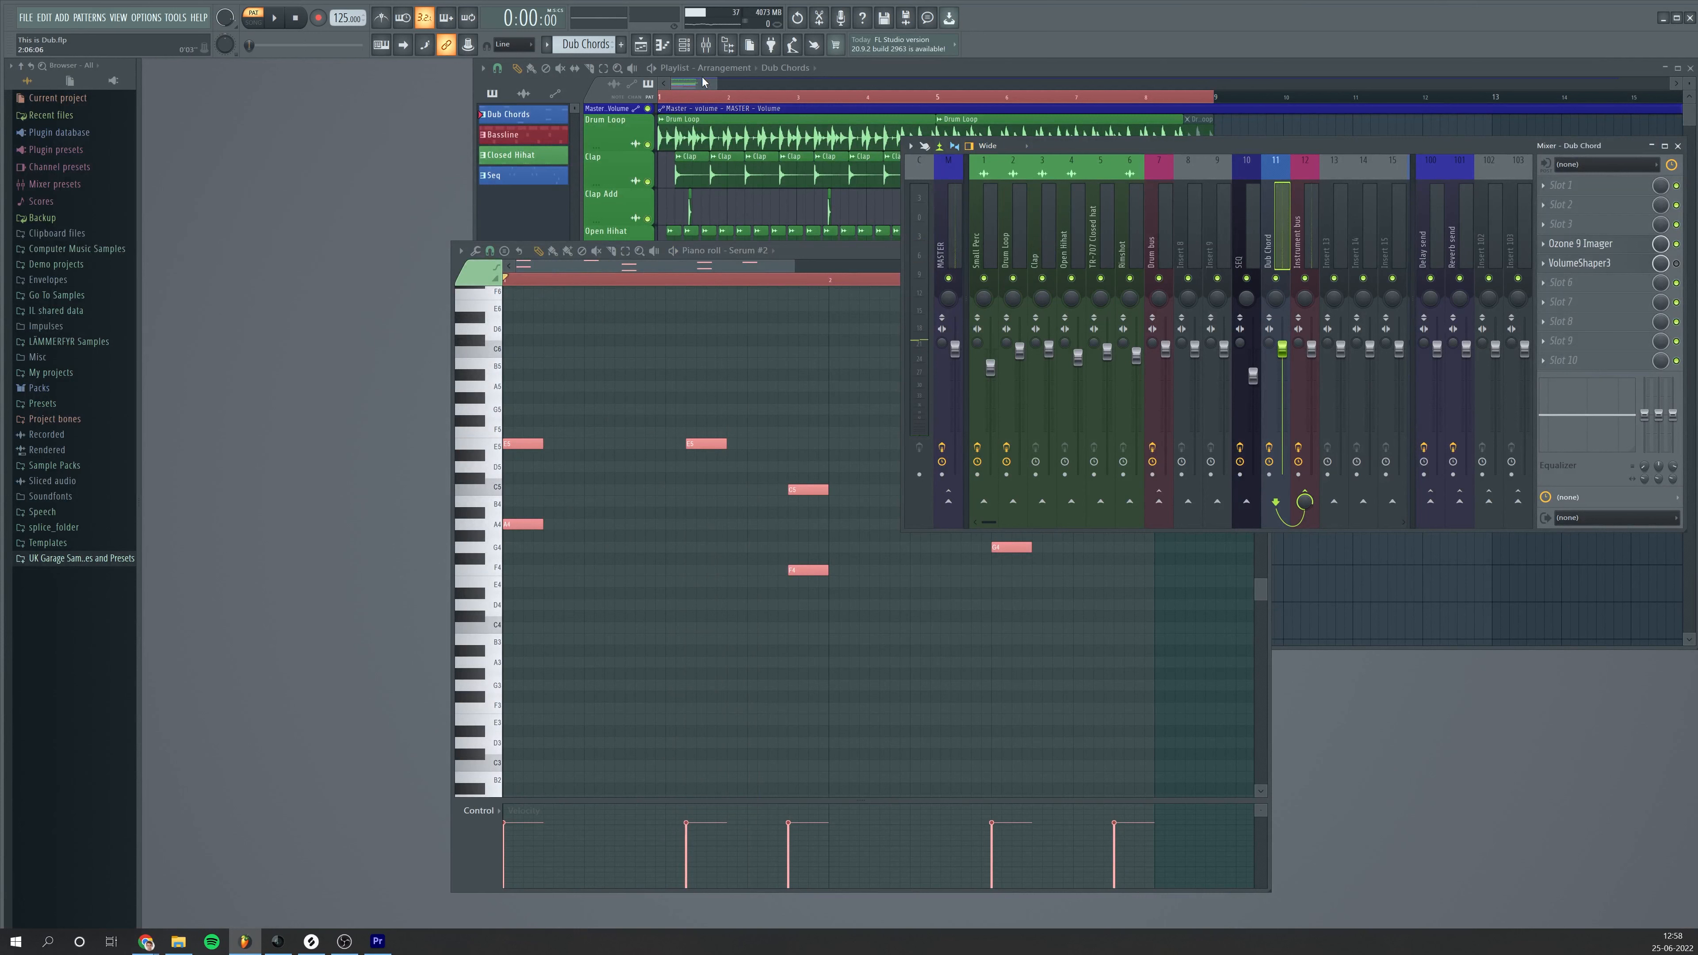
Open and enable VolumeShaper3 on the Dub Chord mixer track and preview the chords through it
left_click(1637, 265)
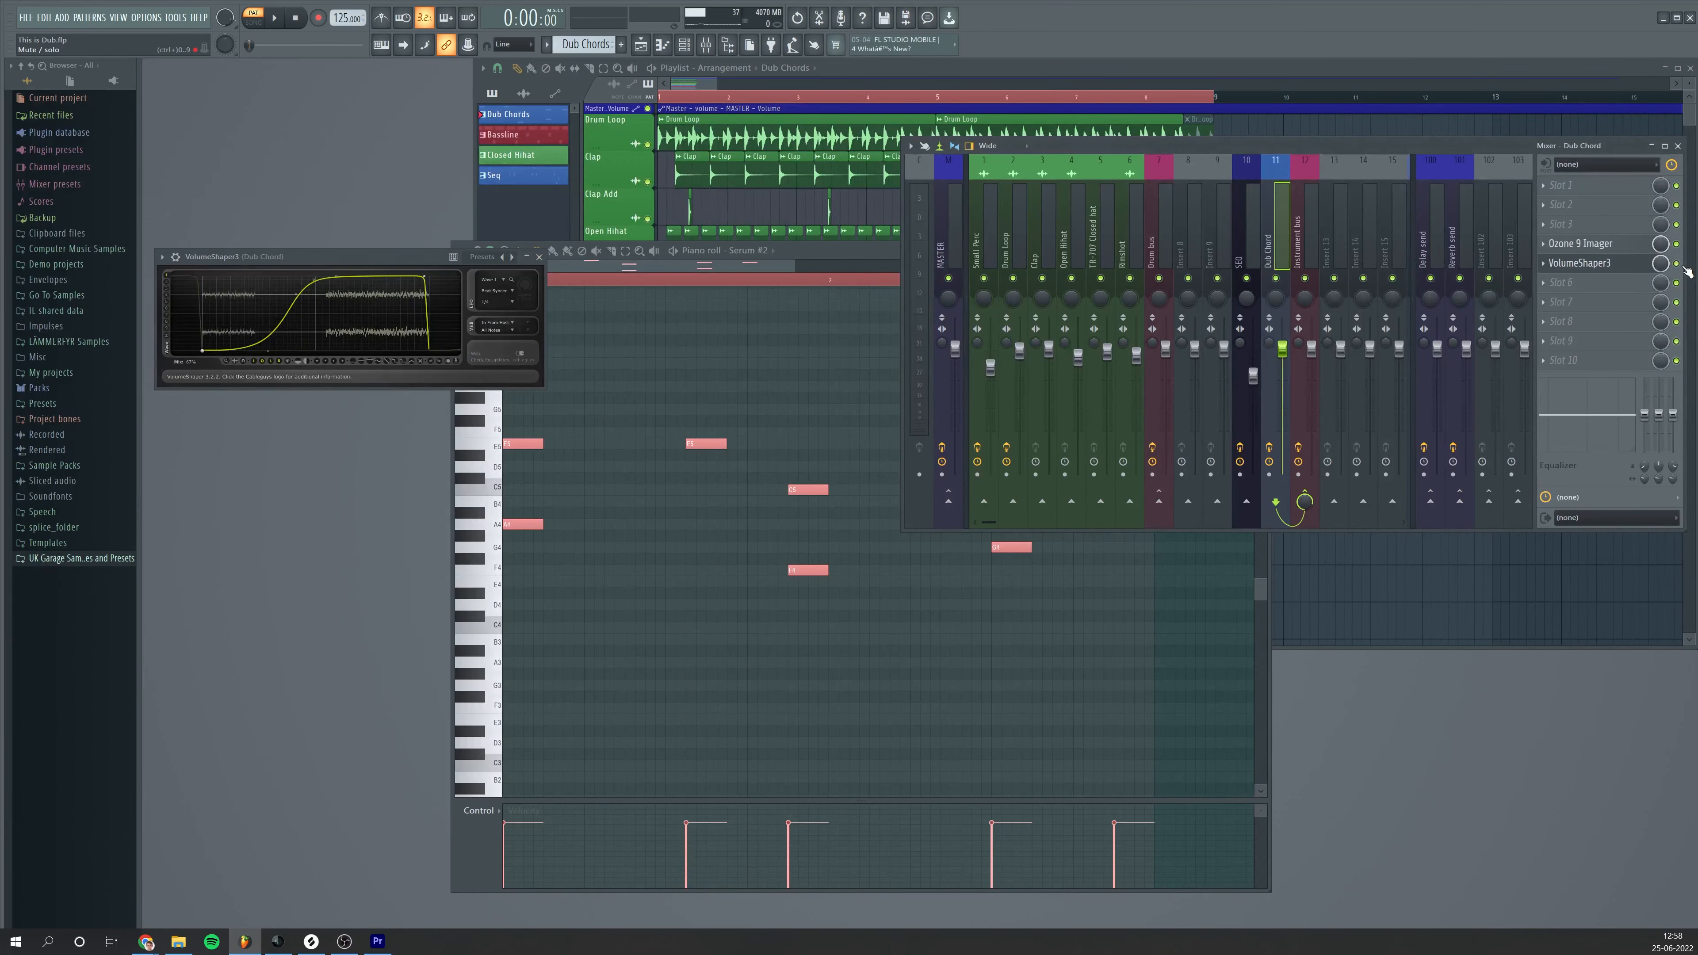
key("space")
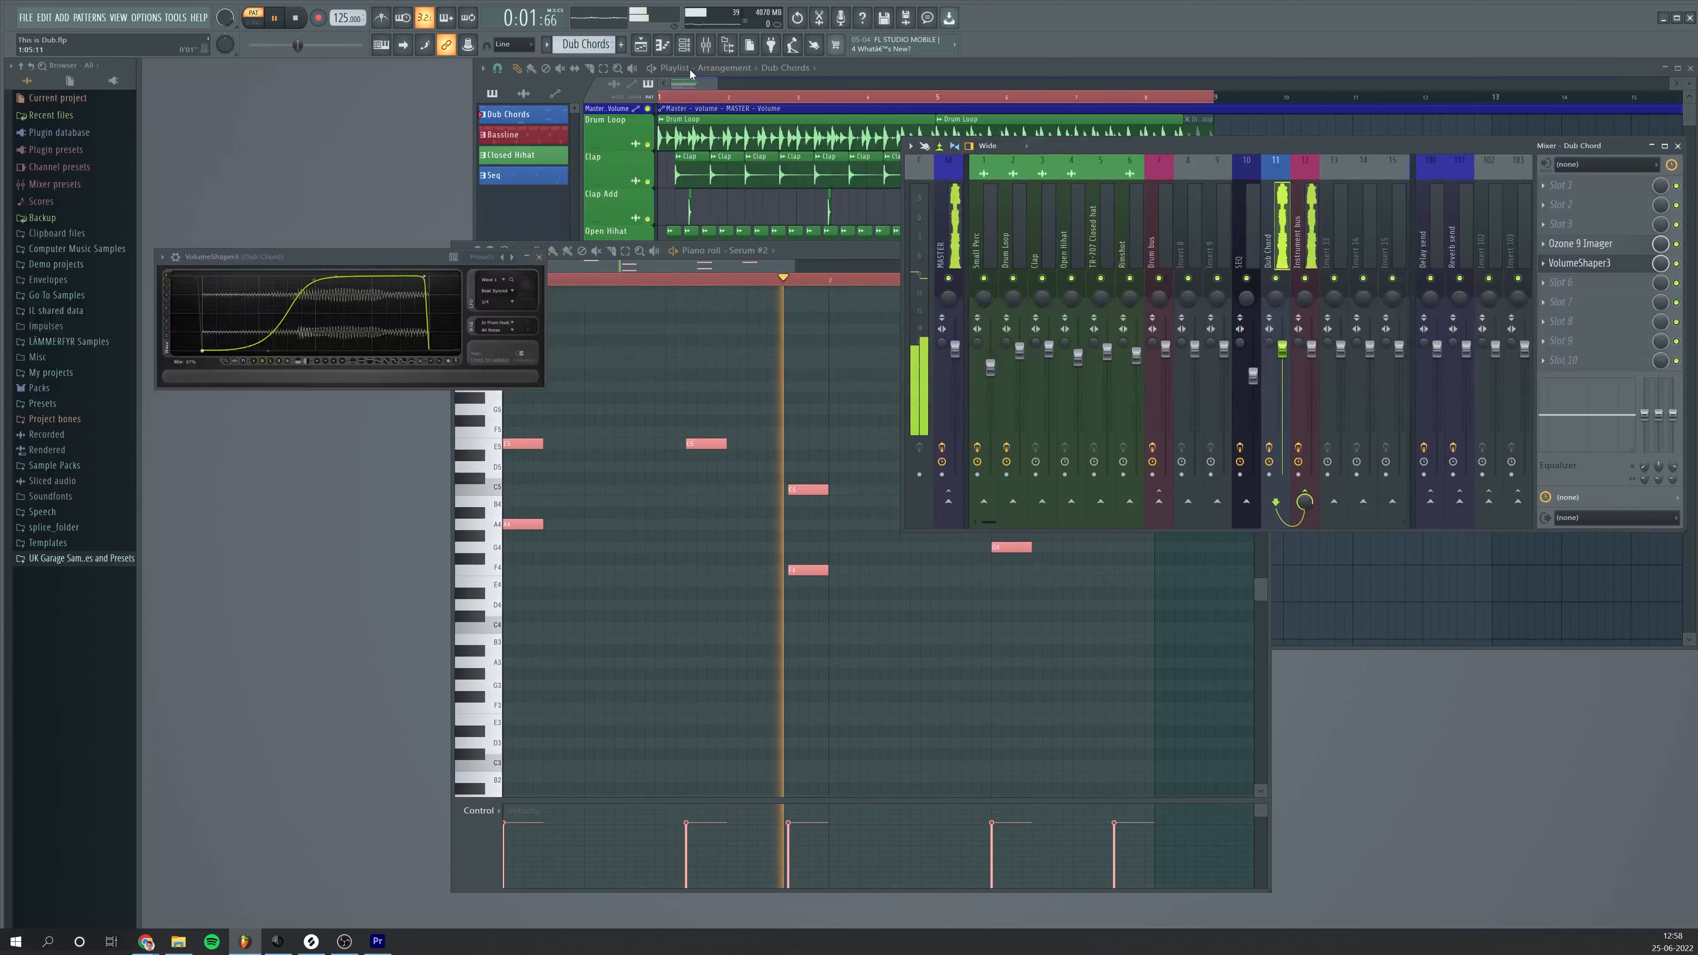
left_click(693, 86)
key("space")
Play the full arrangement in song mode and reopen the Serum #2 instrument
key("l")
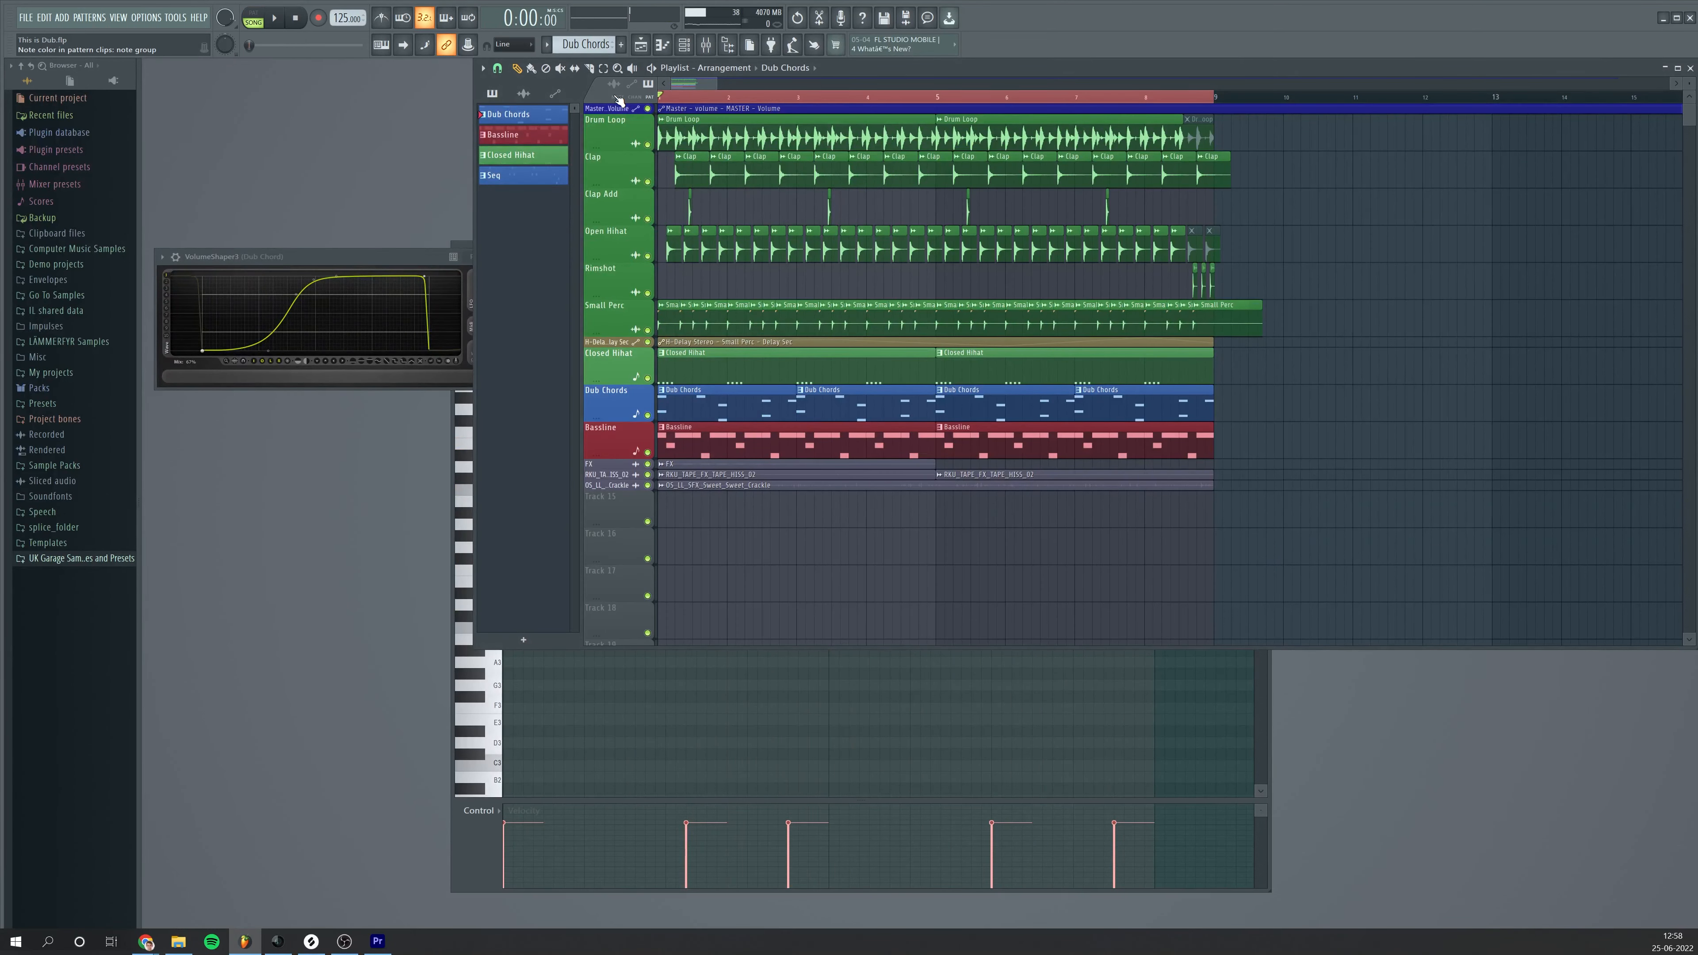
key("space")
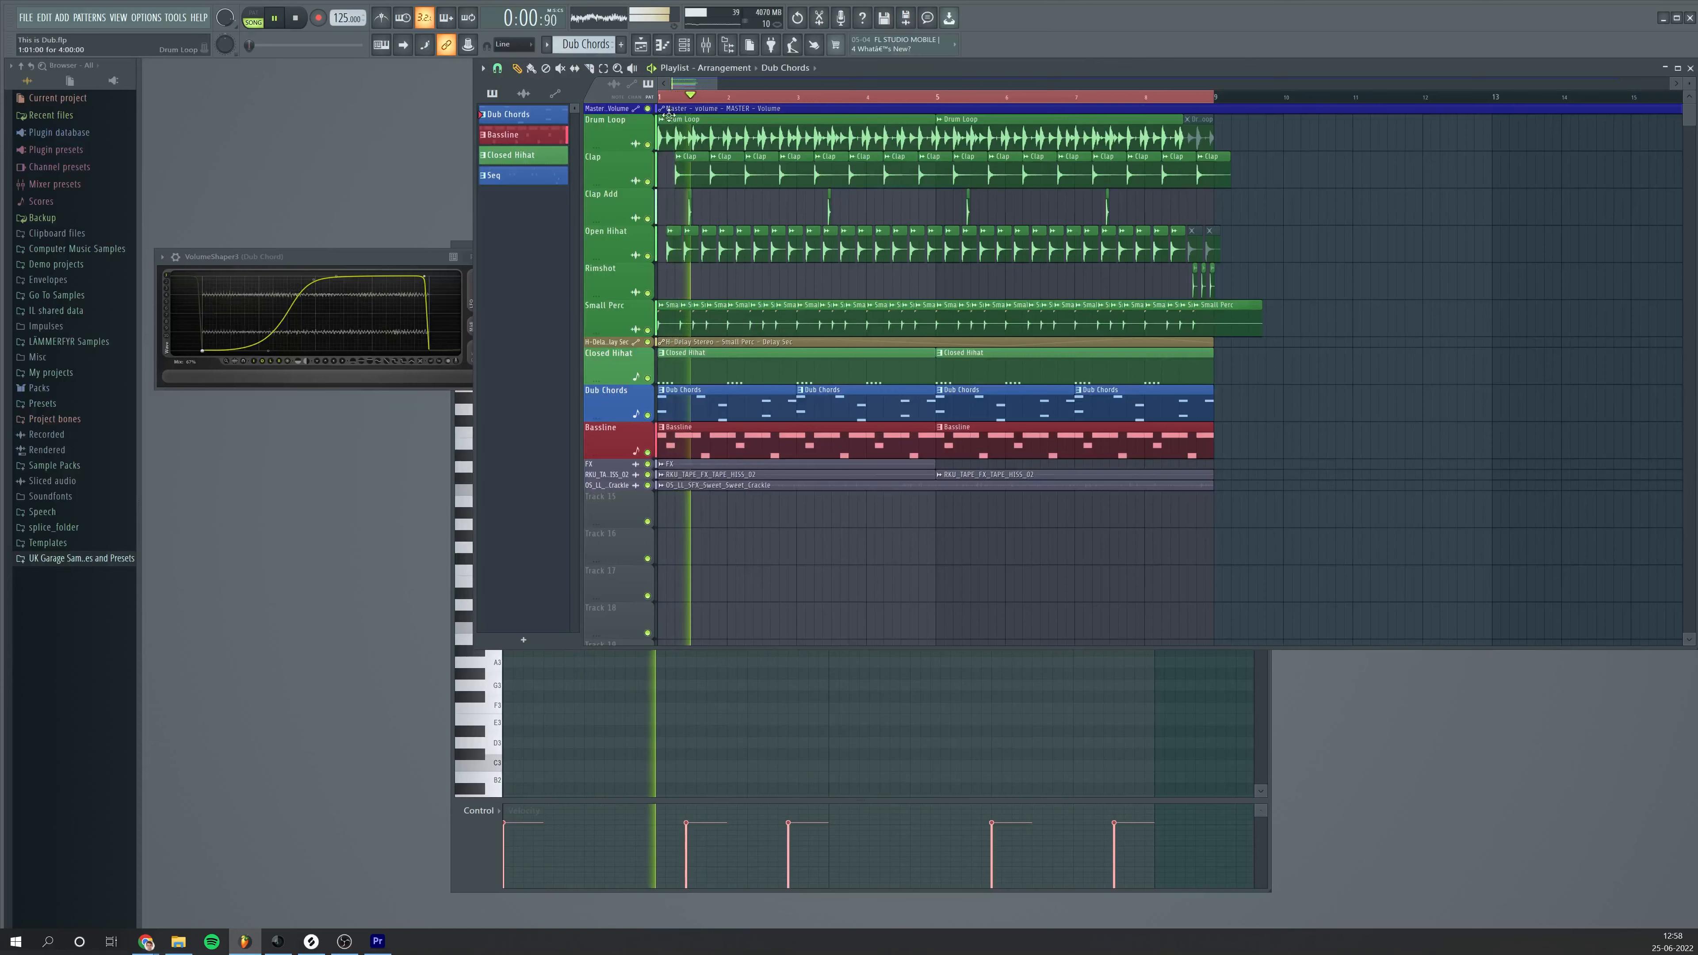
left_click(689, 48)
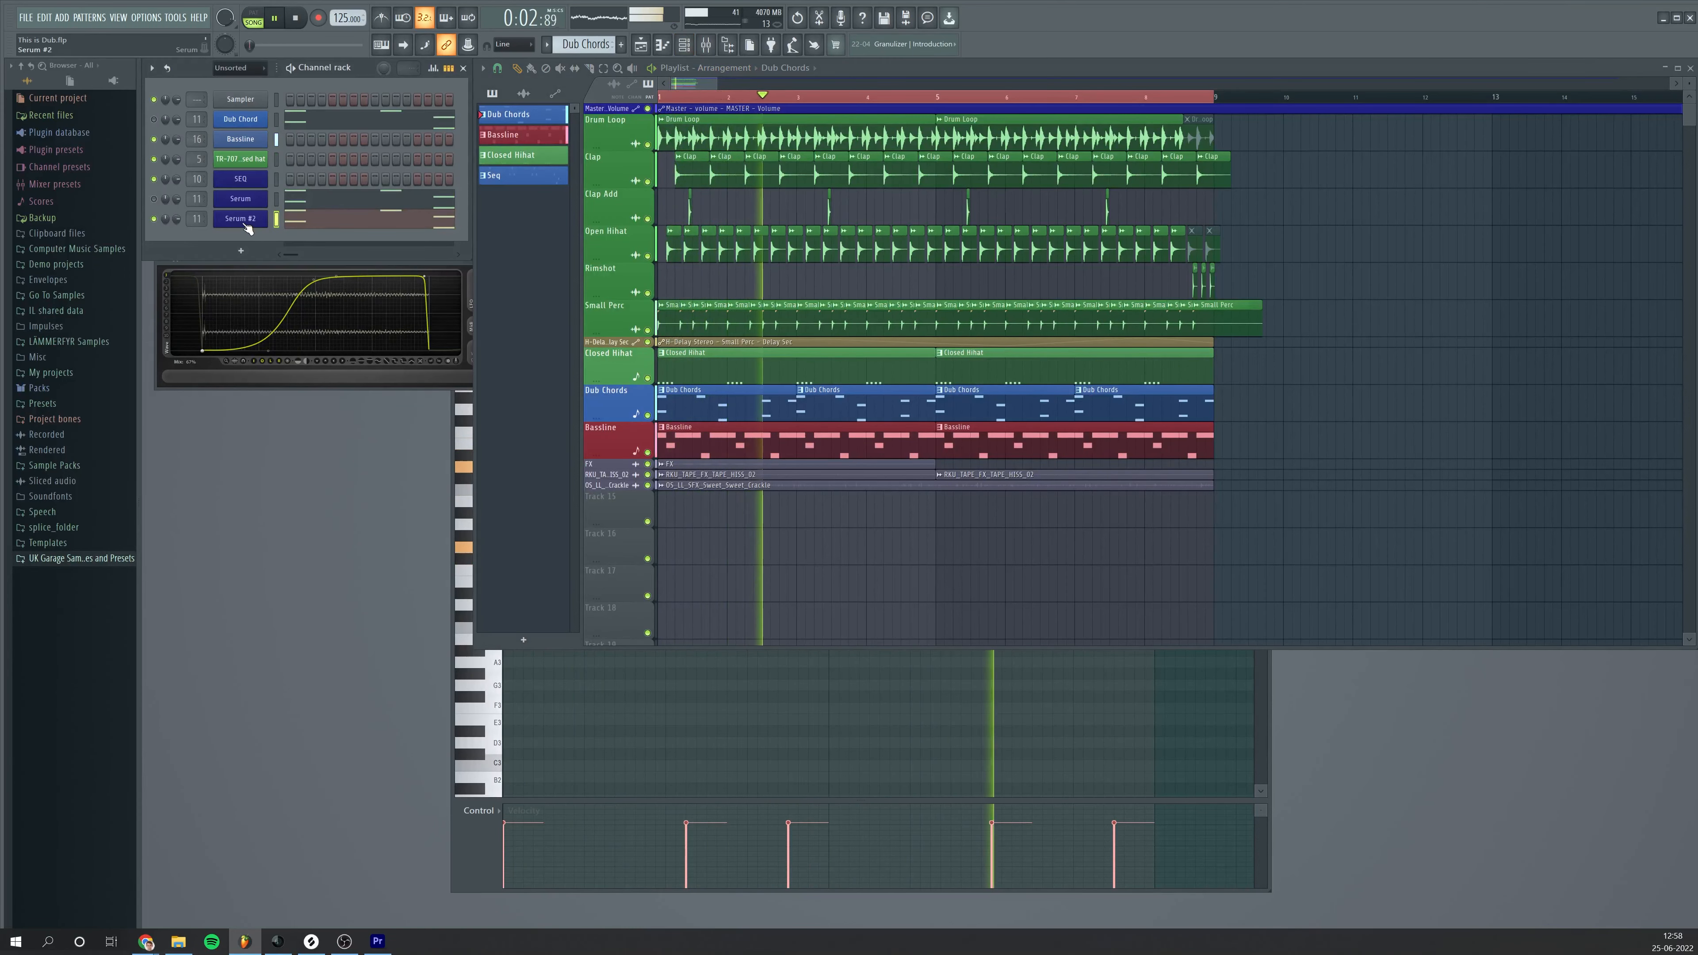
left_click(241, 119)
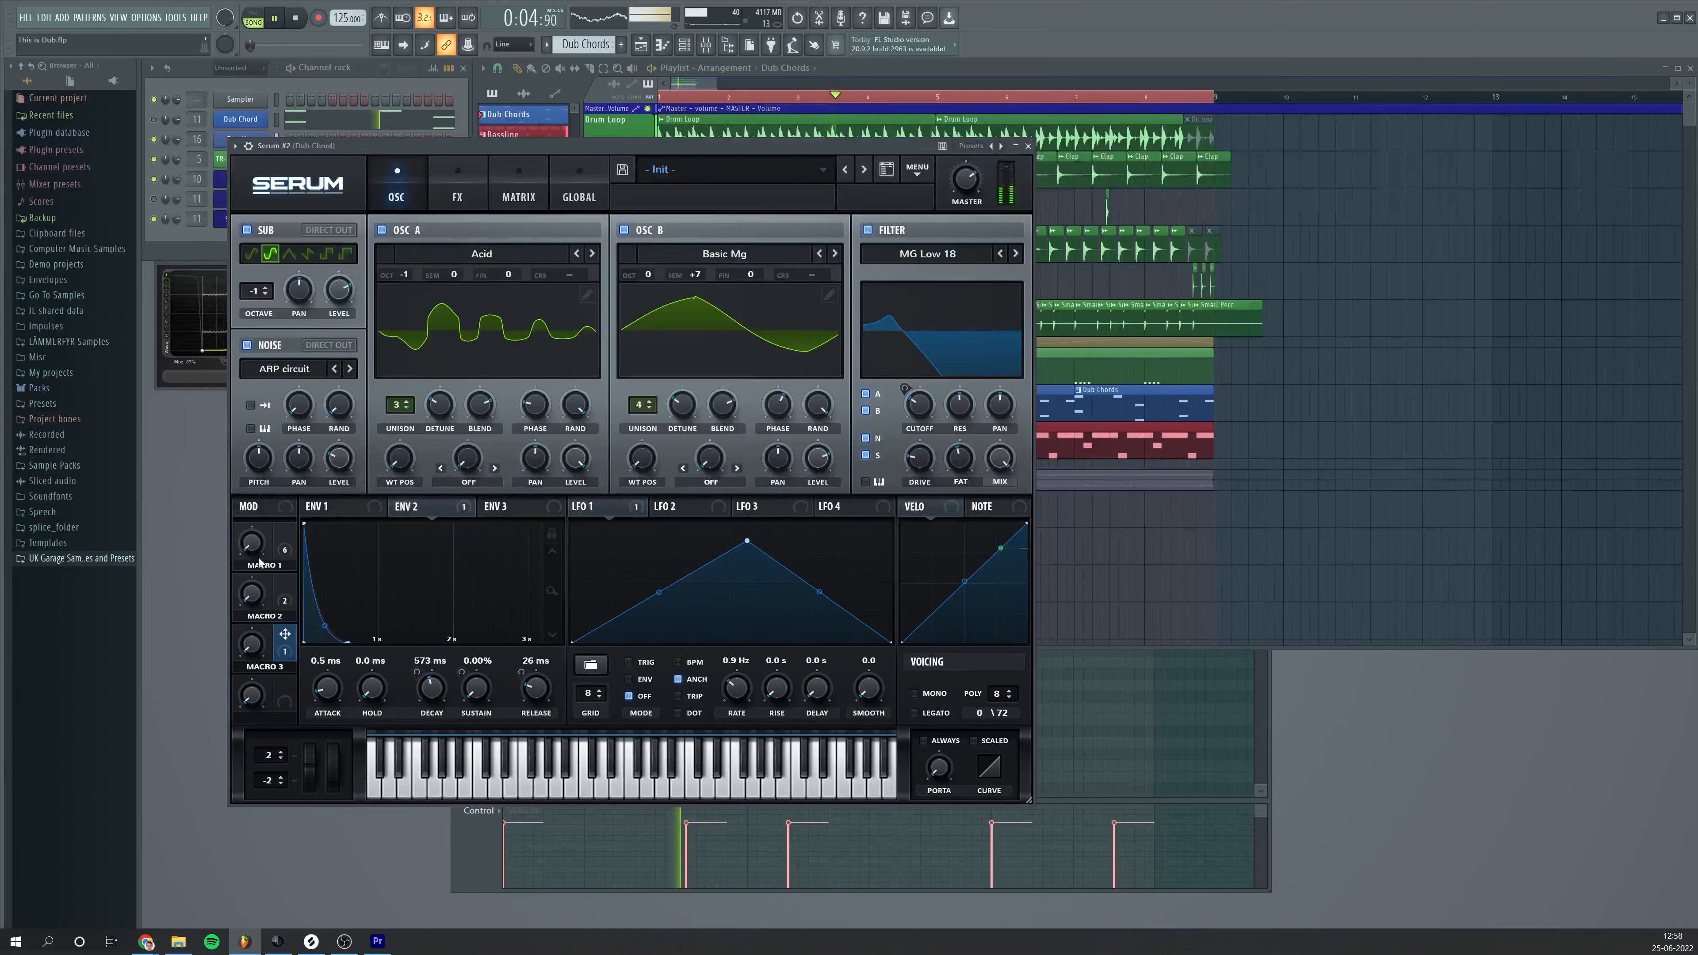
Sweep Serum's macros while listening to the full arrangement, return them to zero and stop playback
mouse_move(253, 549)
left_click_drag(254, 540, 263, 514)
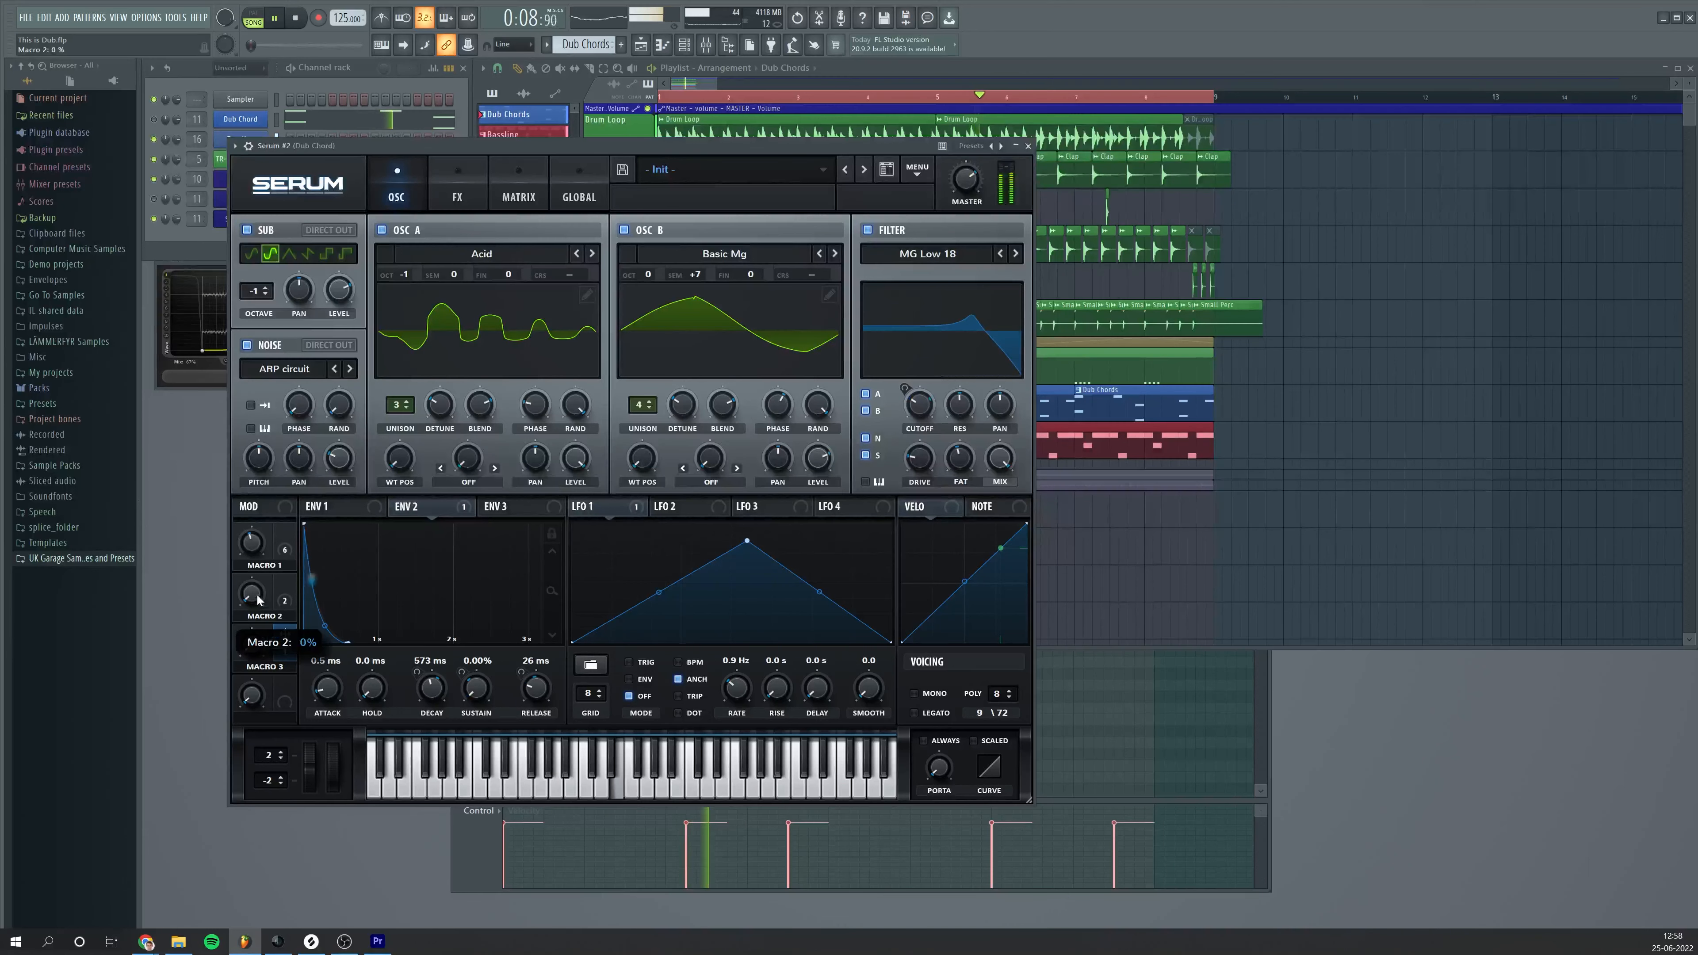
mouse_move(260, 649)
left_click_drag(260, 626, 260, 625)
left_click_drag(255, 599, 252, 543)
mouse_move(252, 601)
left_mouse_down()
mouse_move(252, 545)
mouse_move(248, 608)
left_mouse_up()
left_click_drag(250, 595, 248, 697)
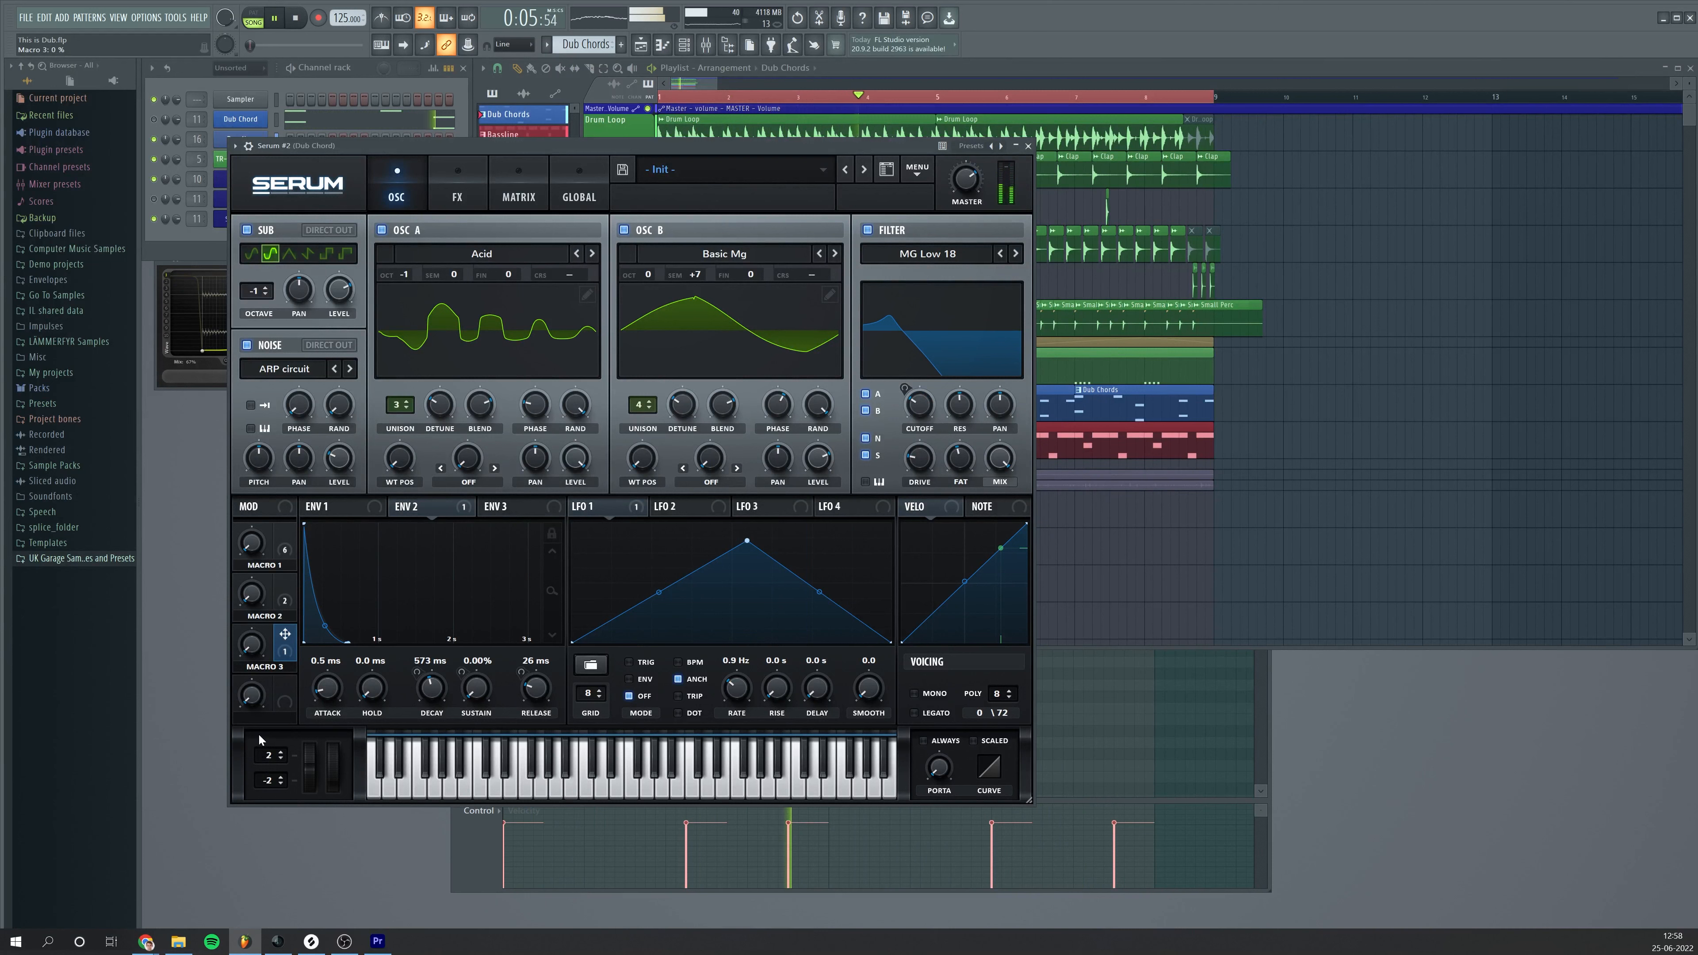
key("space")
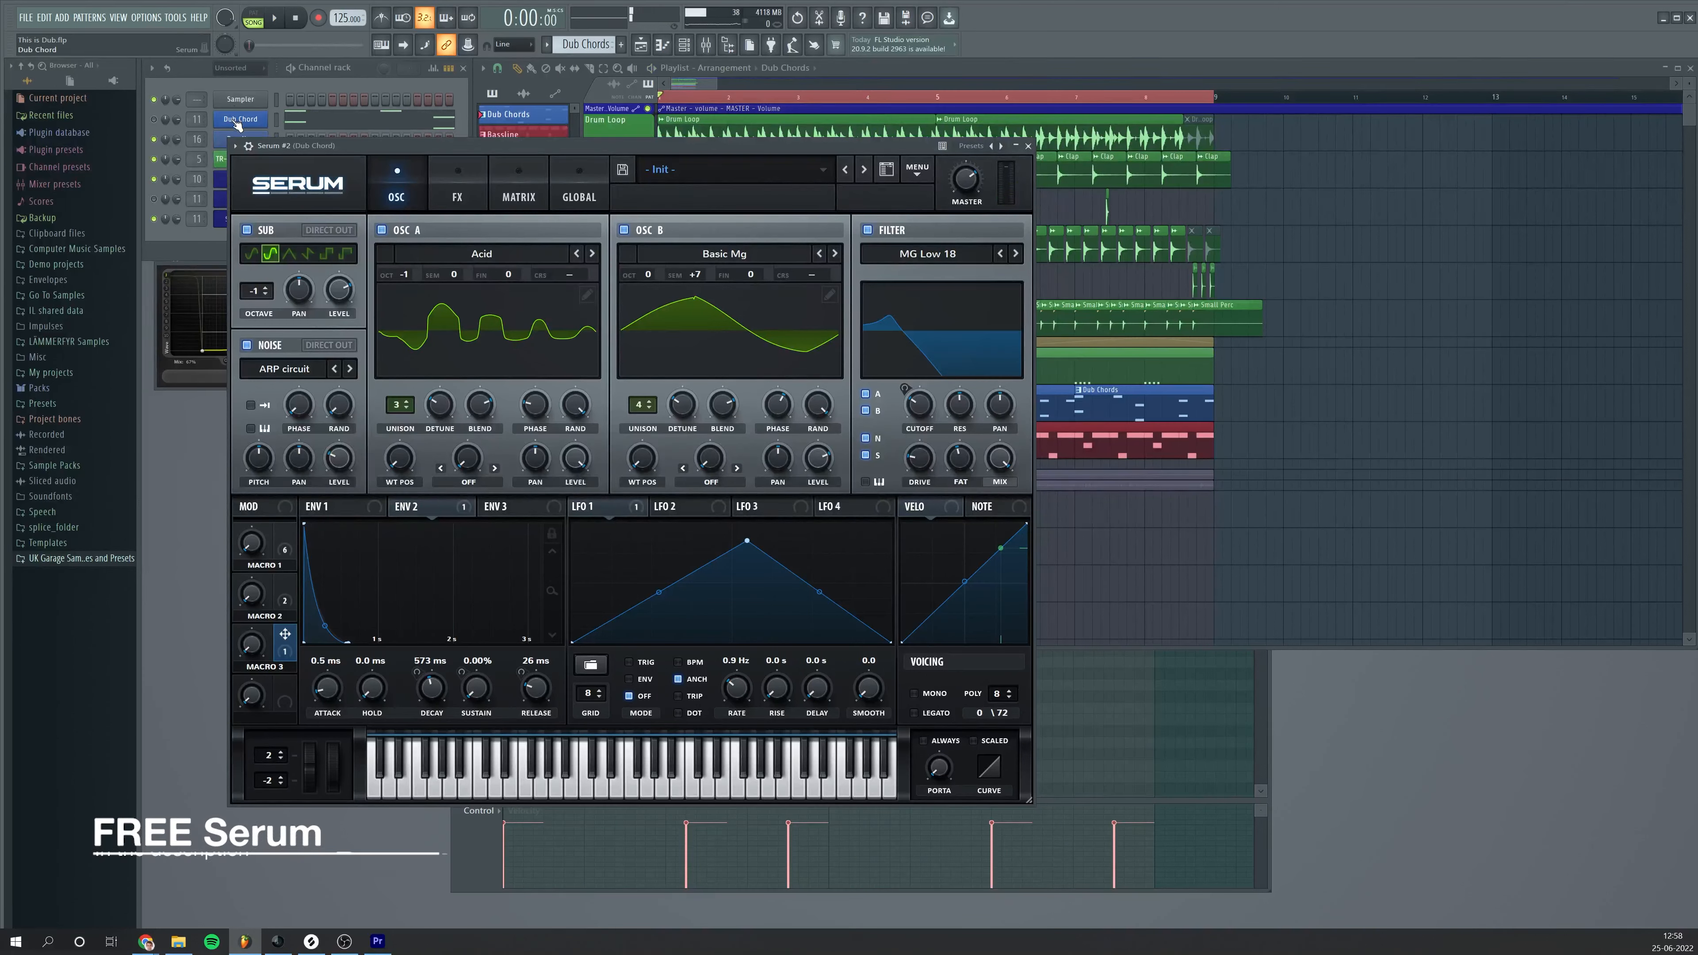